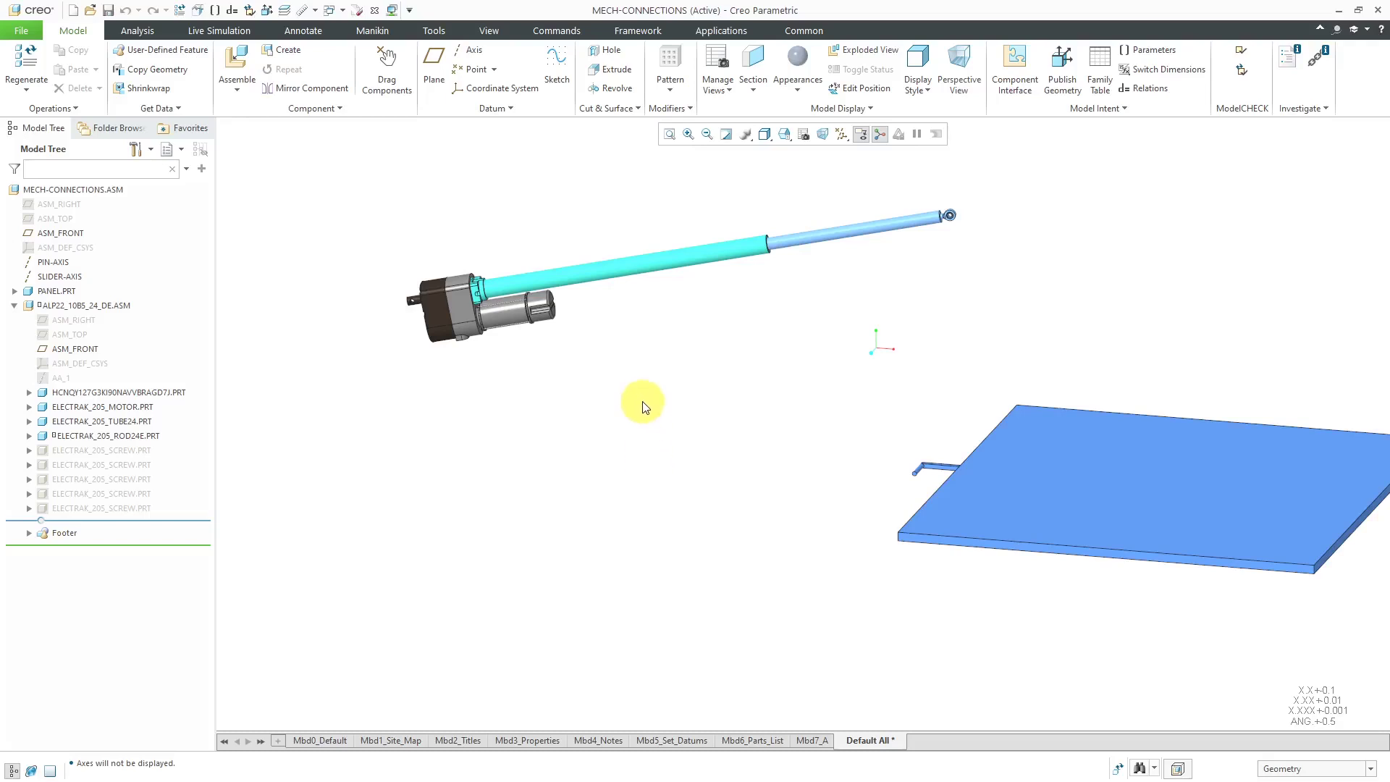
Open the ALP22_10B5_24_DE actuator subassembly in its own window
{"action": "scroll", "coordinate": [588, 436], "scroll_direction": "down", "scroll_amount": 2}
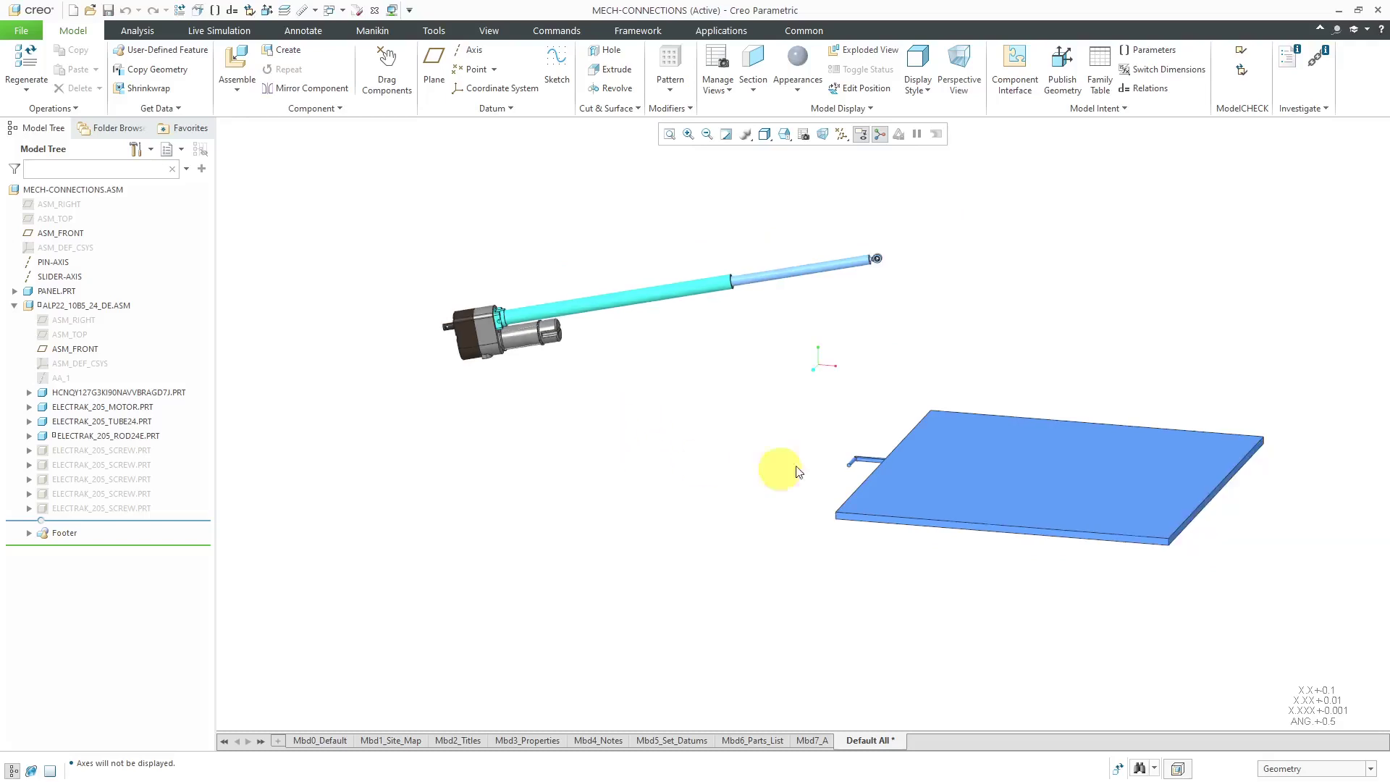
{"action": "left_click", "coordinate": [995, 458]}
{"action": "left_click", "coordinate": [663, 487]}
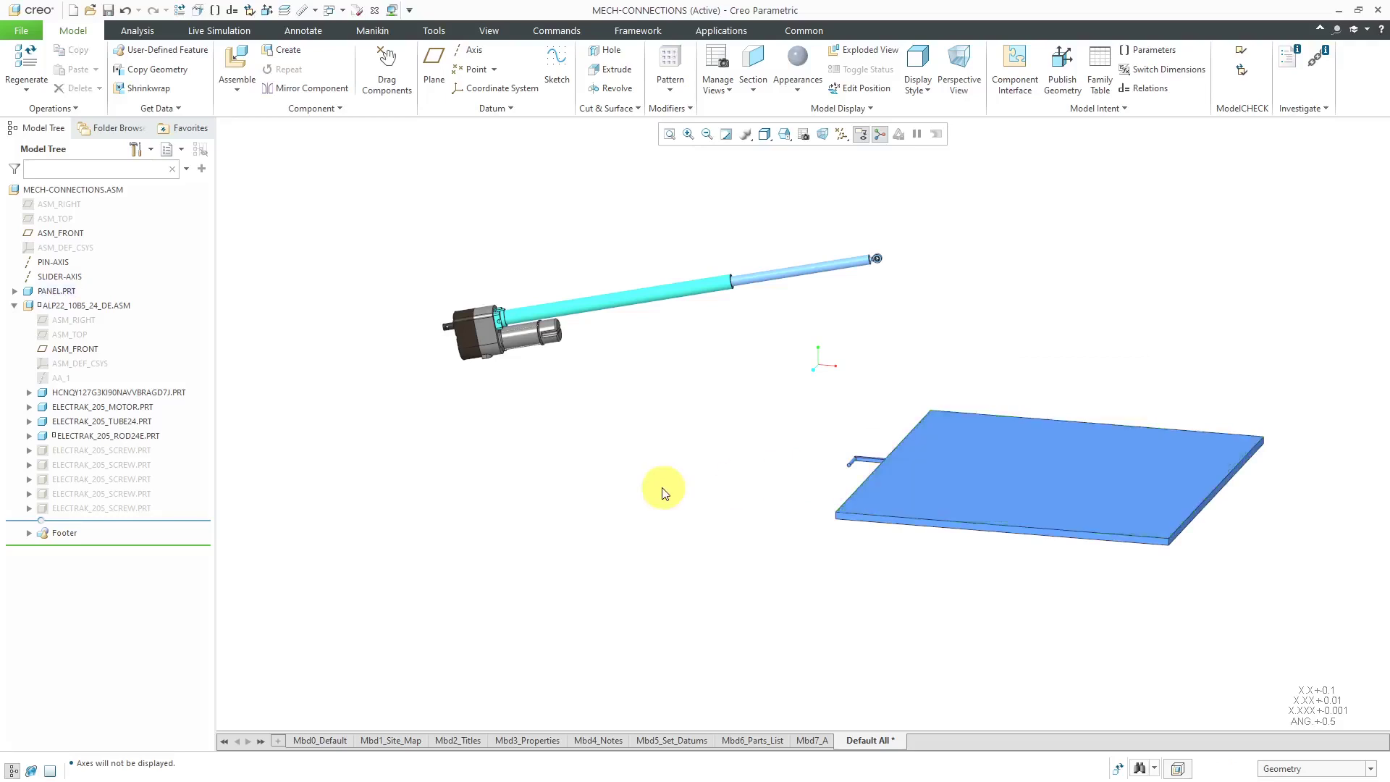
{"action": "left_click", "coordinate": [70, 307]}
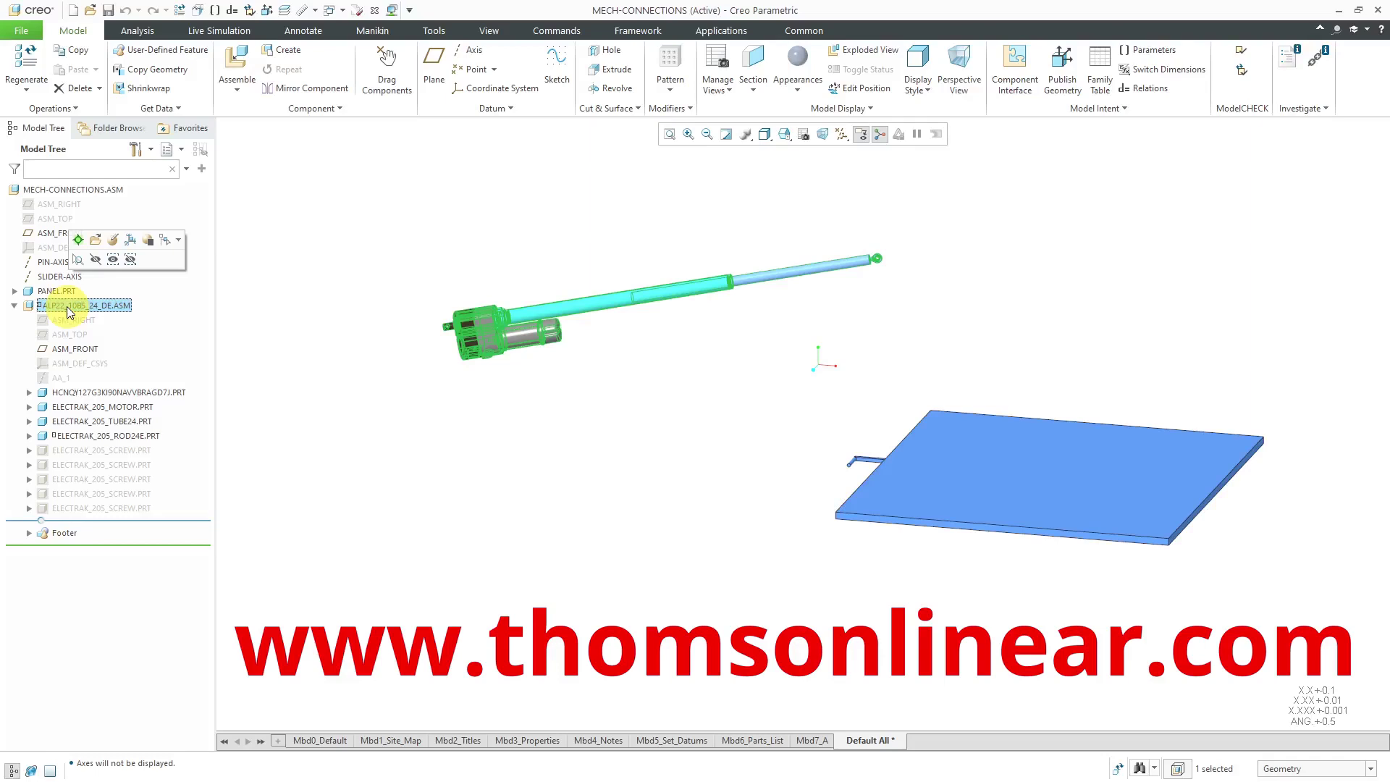
{"action": "left_click", "coordinate": [95, 238]}
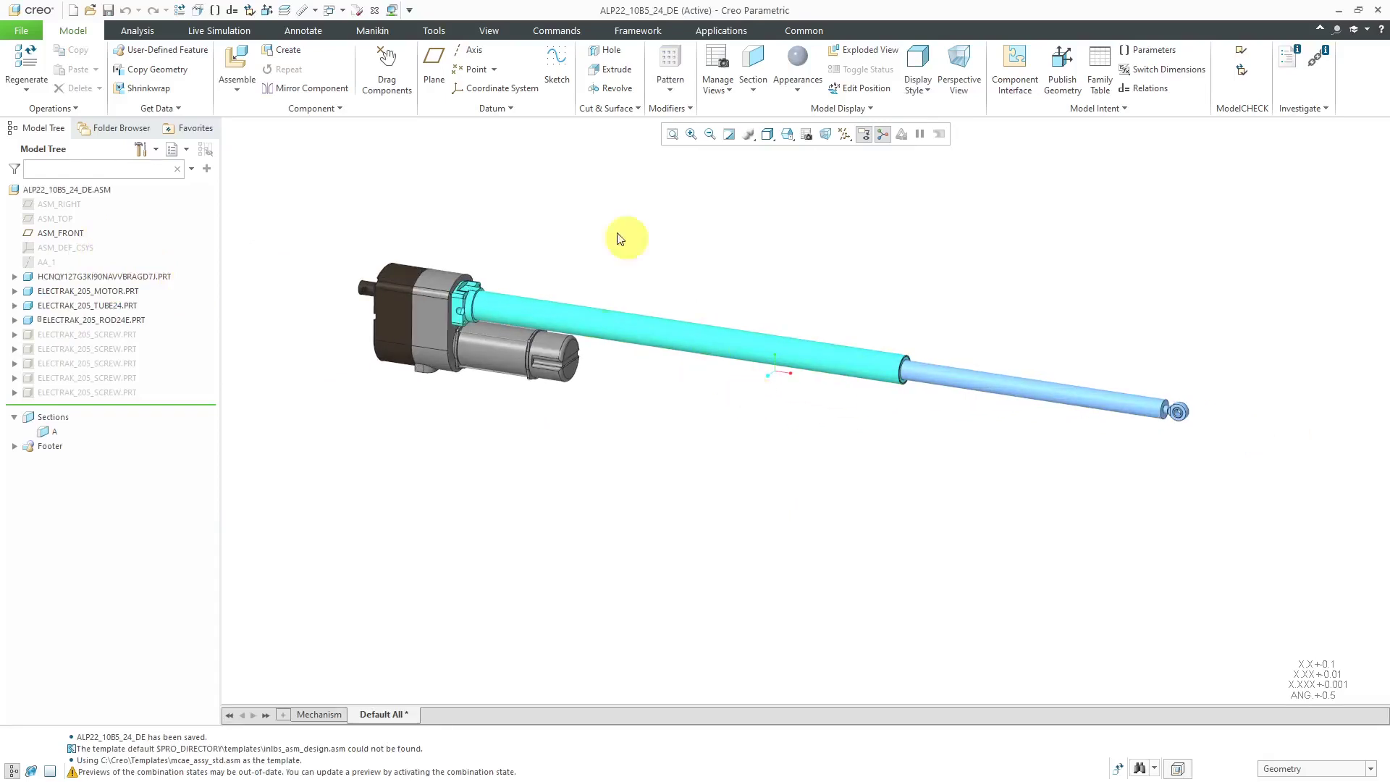
Test the actuator rod's sliding travel with Drag Components, cancel the movement, and return to the MECH-CONNECTIONS assembly window
{"action": "left_click", "coordinate": [398, 83]}
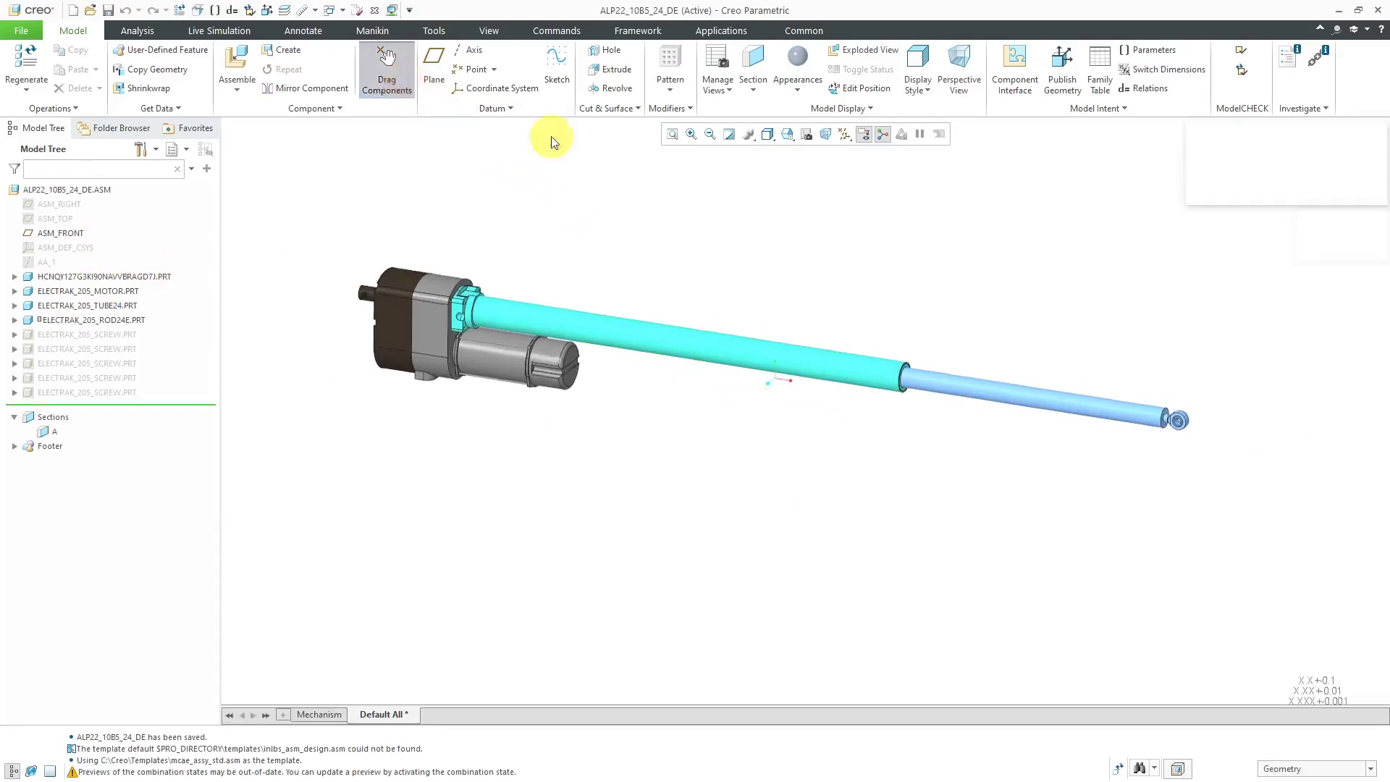
{"action": "left_click", "coordinate": [1143, 409]}
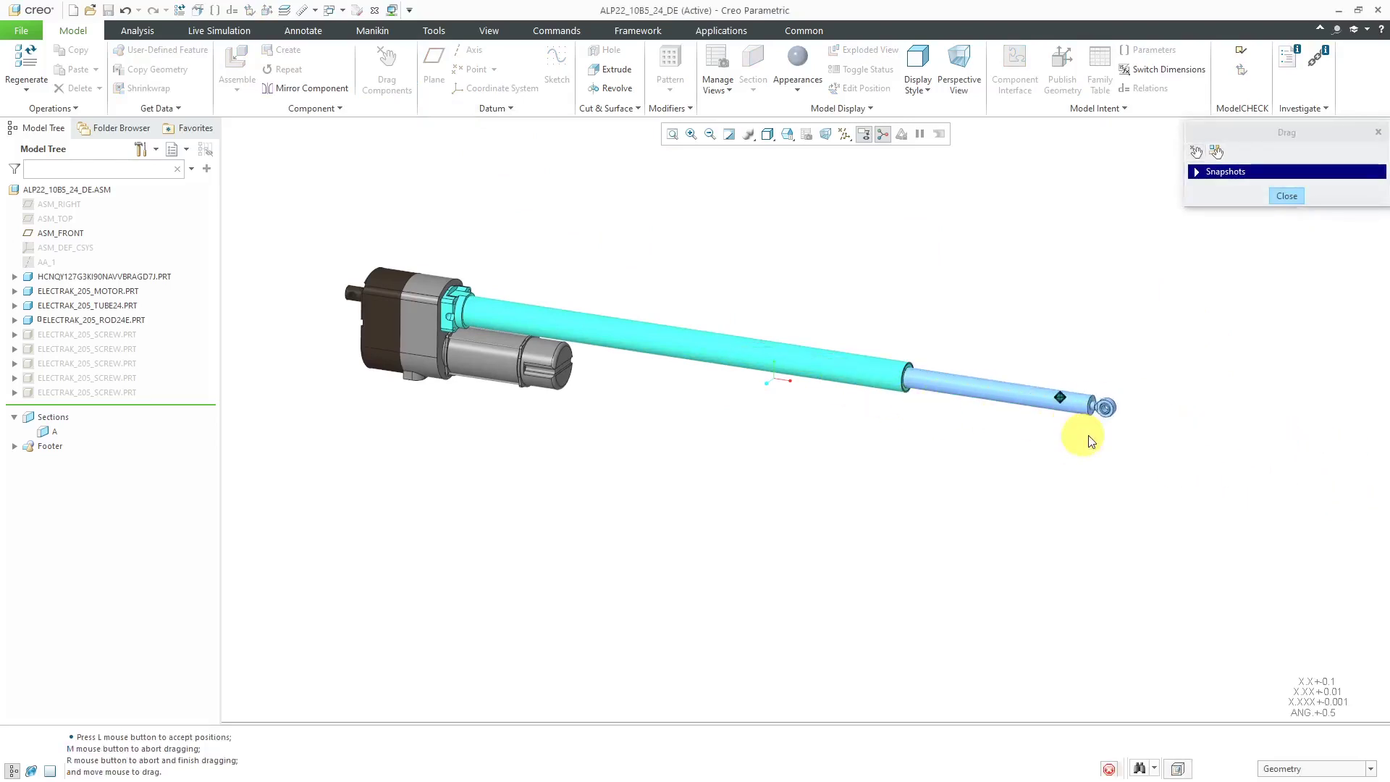
{"action": "middle_click", "coordinate": [1066, 467]}
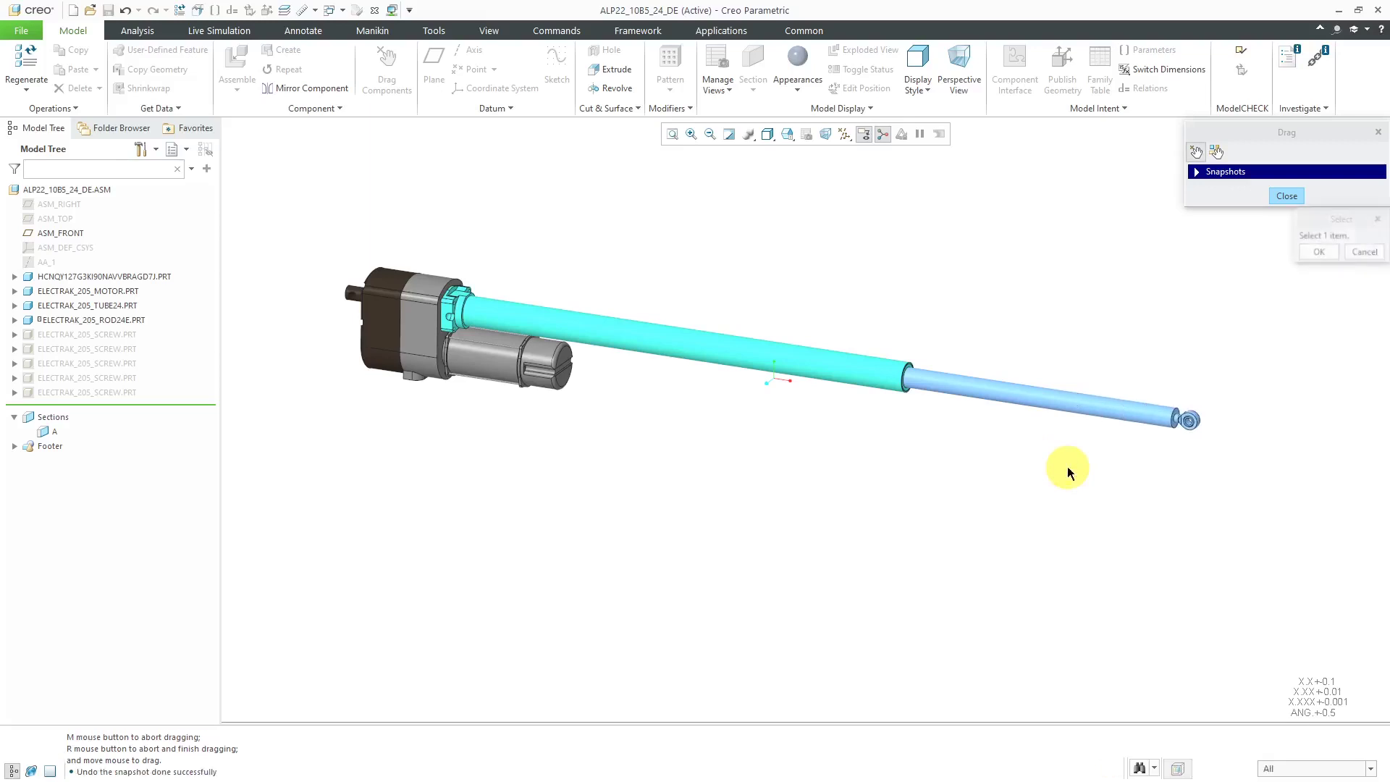
{"action": "left_click", "coordinate": [1286, 195]}
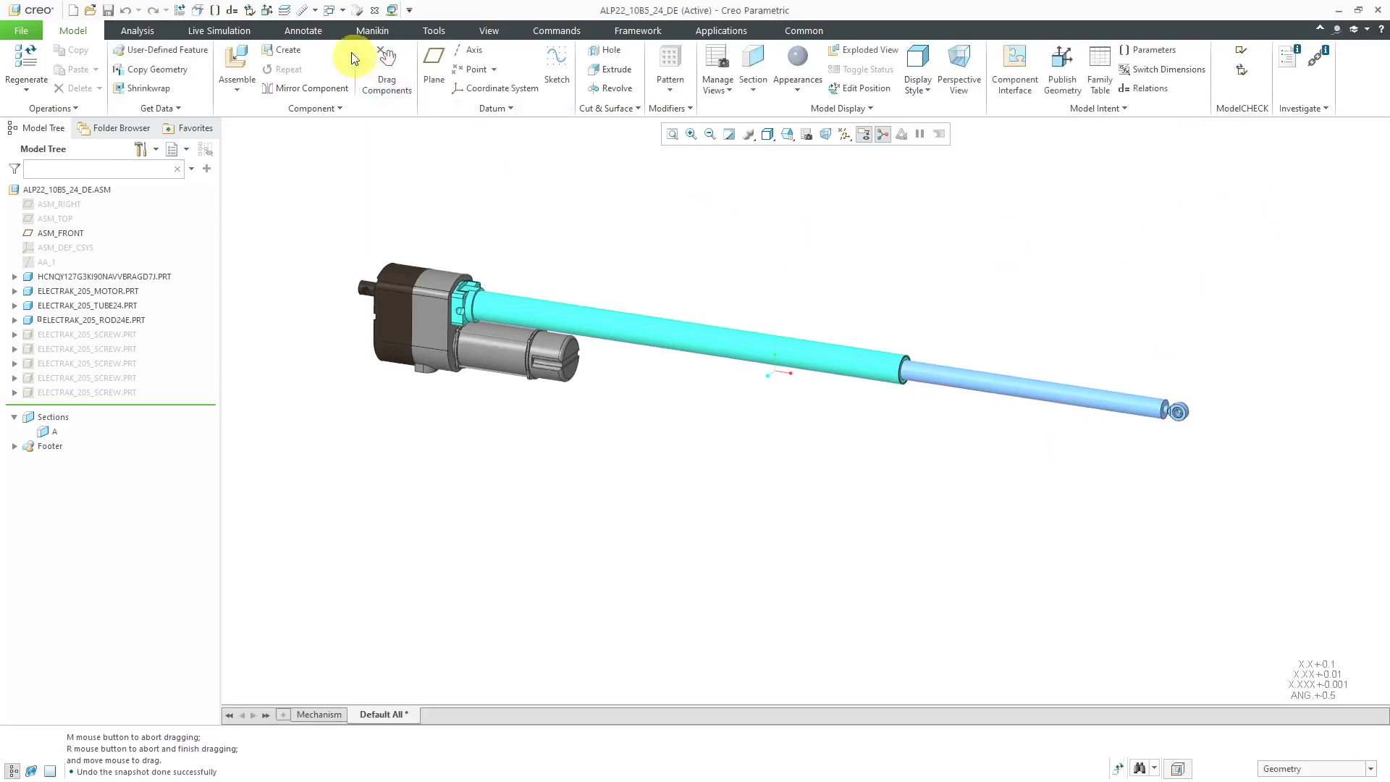
{"action": "left_click", "coordinate": [334, 10]}
{"action": "left_click", "coordinate": [371, 32]}
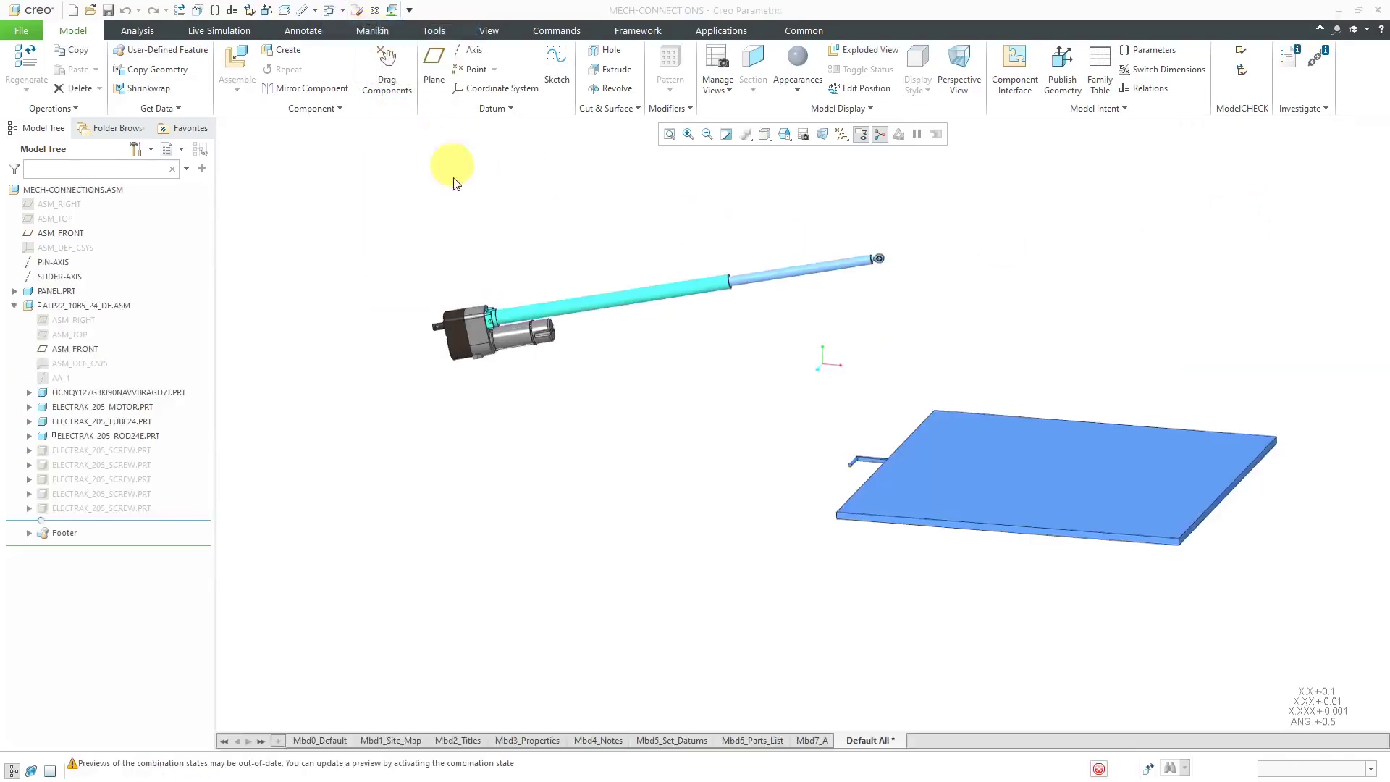
Start redefining the placement of the ALP22_10B5_24_DE actuator subassembly and display the datum axes and datum planes
{"action": "left_click", "coordinate": [83, 306]}
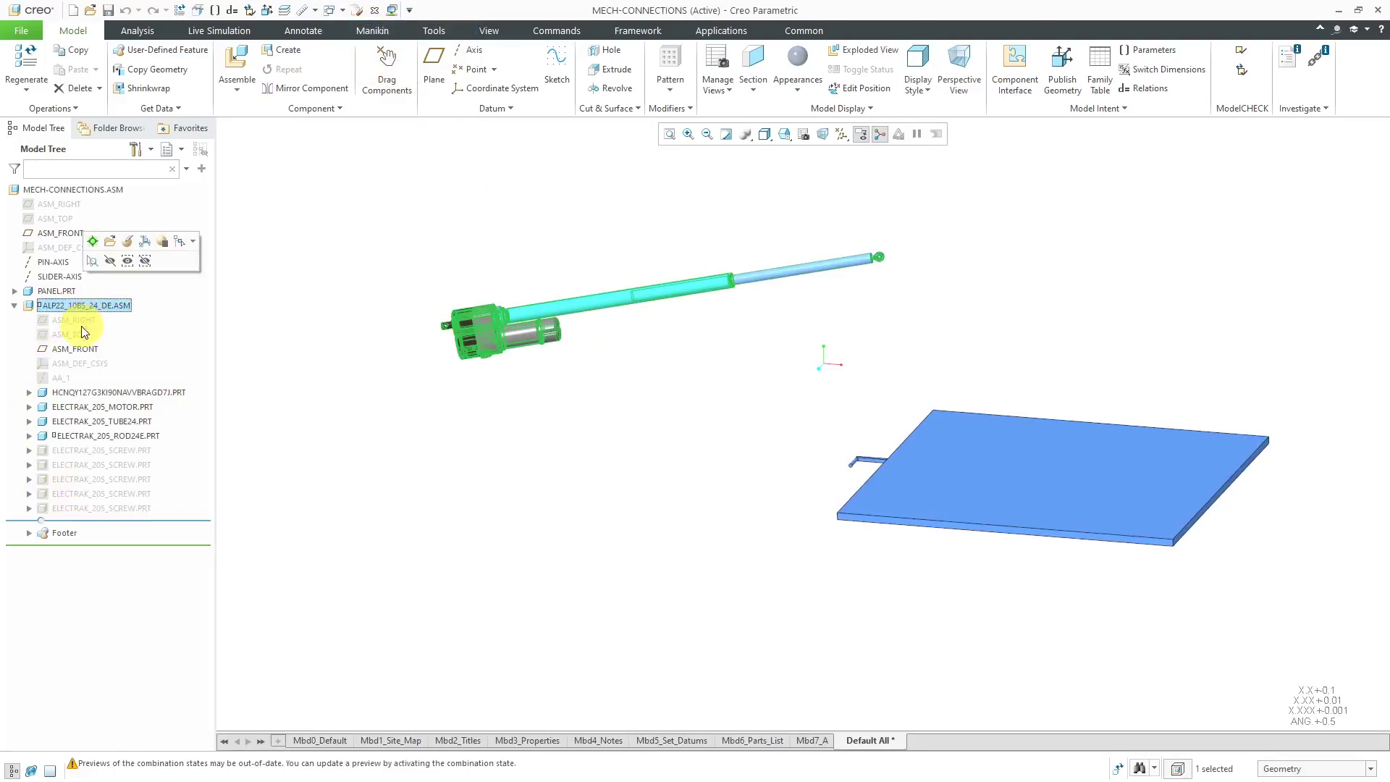
{"action": "left_click", "coordinate": [128, 241]}
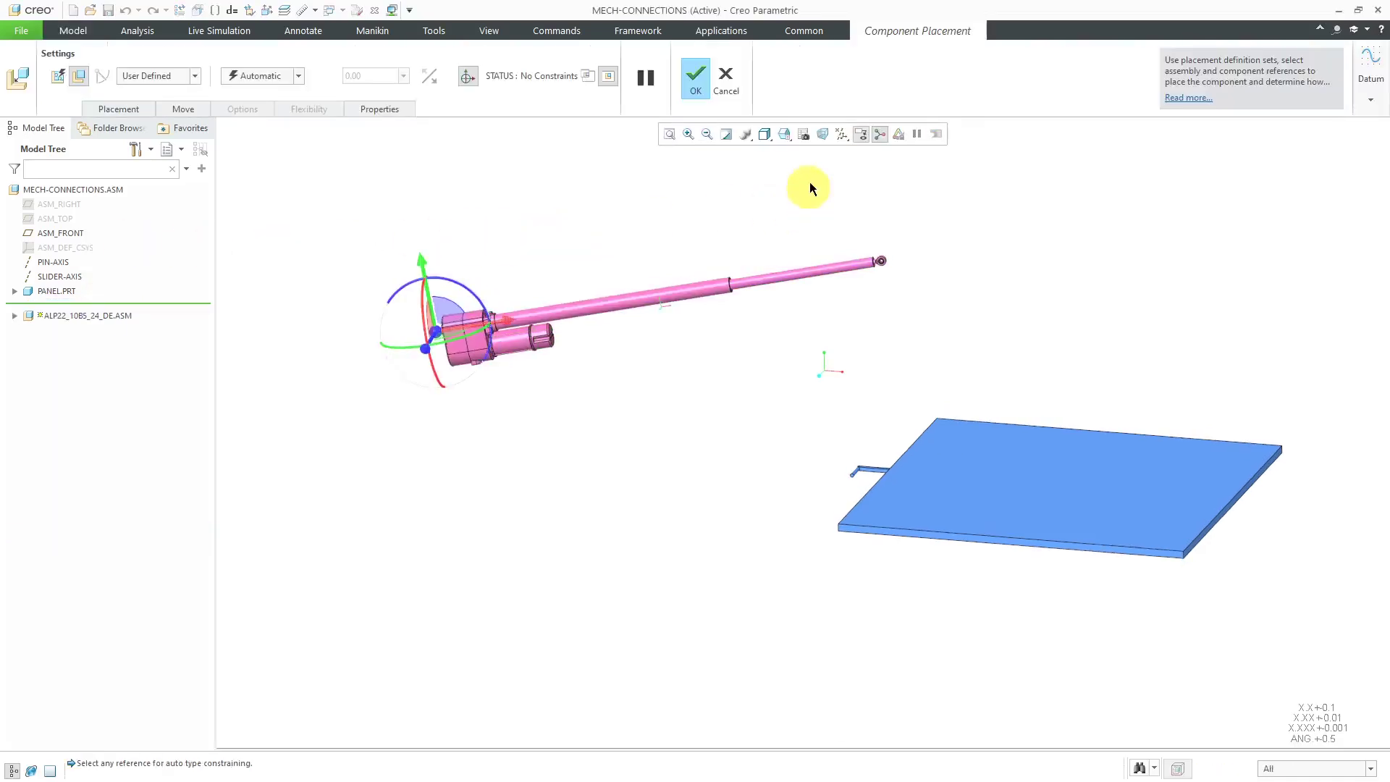
{"action": "left_click", "coordinate": [842, 137]}
{"action": "left_click", "coordinate": [881, 167]}
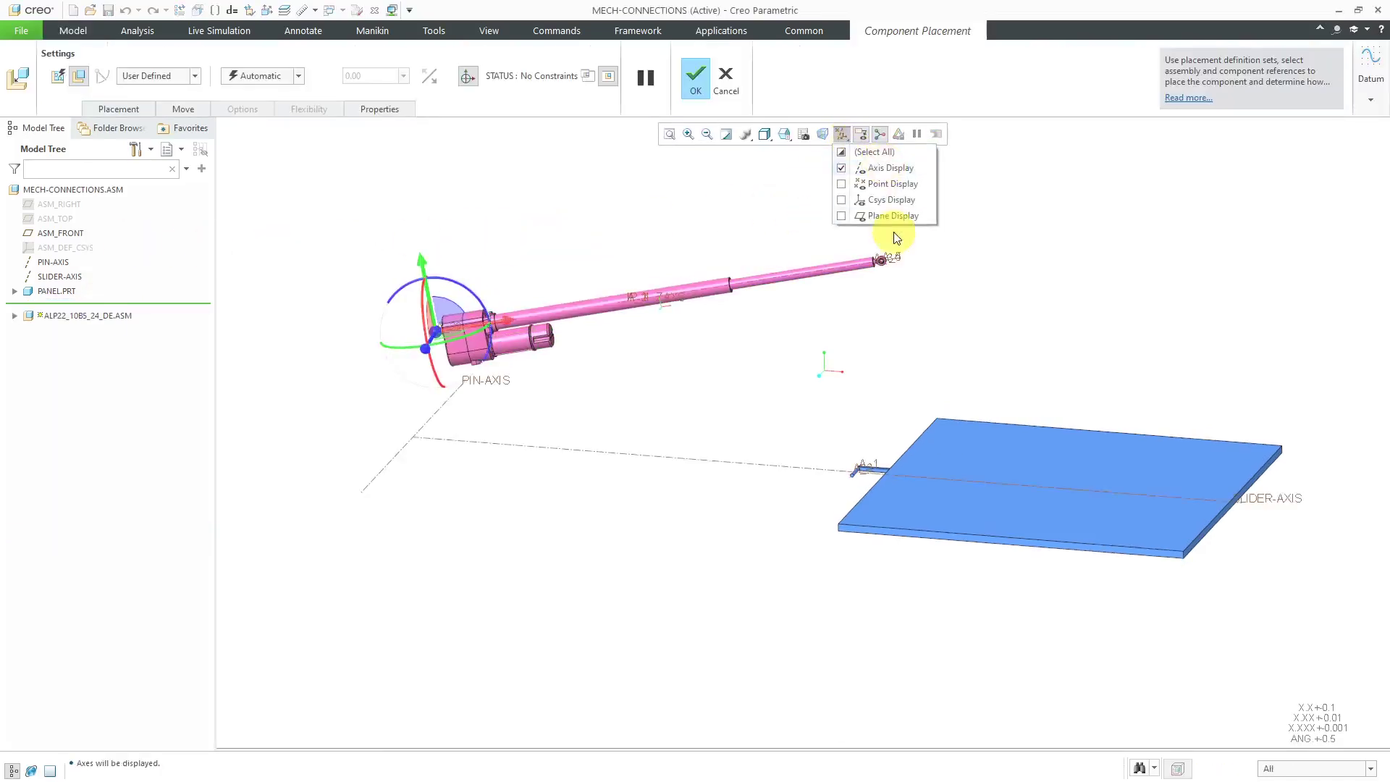
{"action": "left_click", "coordinate": [891, 216]}
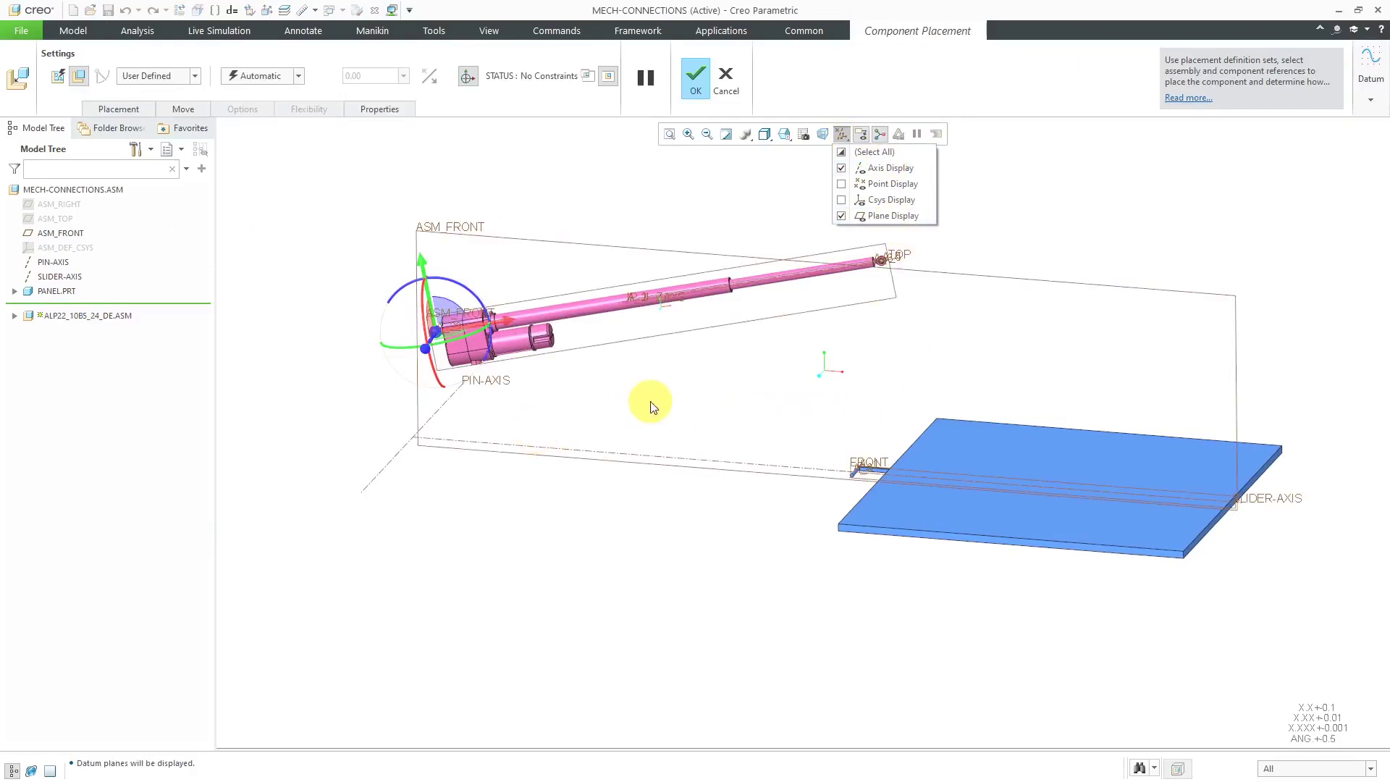
{"action": "left_click", "coordinate": [258, 254]}
Give the actuator a Pin connection, aligning the axis of its rear mounting hole with the assembly's PIN-AXIS
{"action": "scroll", "coordinate": [341, 354], "scroll_direction": "down", "scroll_amount": 5}
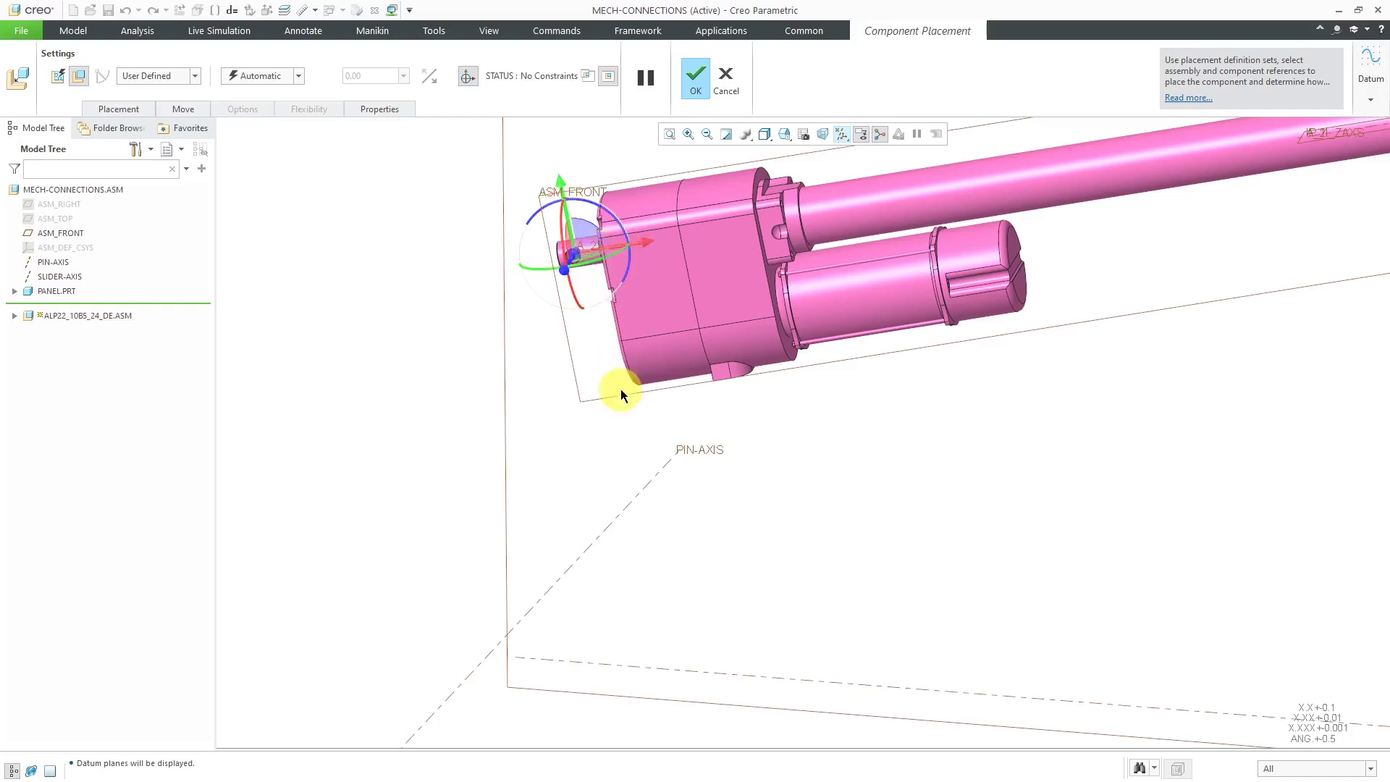
{"action": "scroll", "coordinate": [579, 329], "scroll_direction": "up", "scroll_amount": 2}
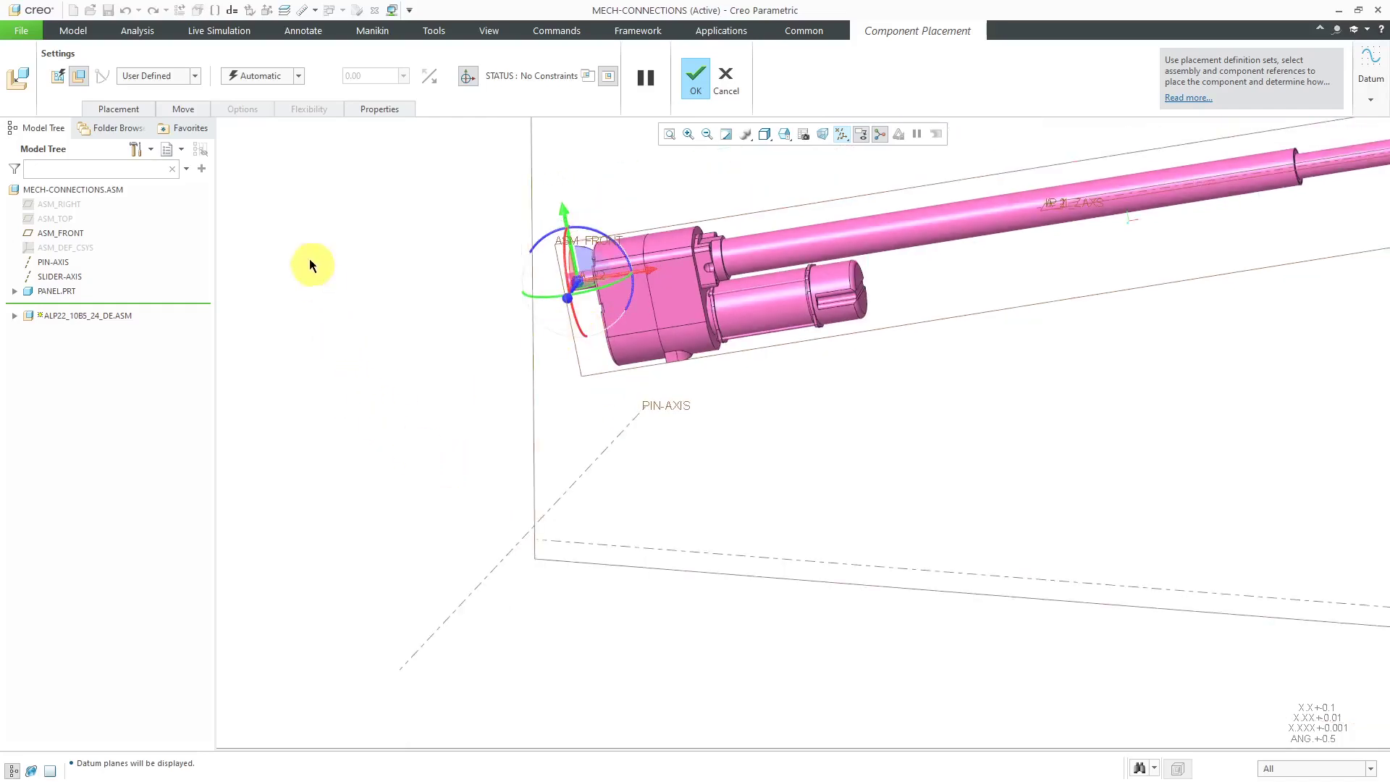
{"action": "left_click", "coordinate": [129, 108]}
{"action": "left_click", "coordinate": [163, 75]}
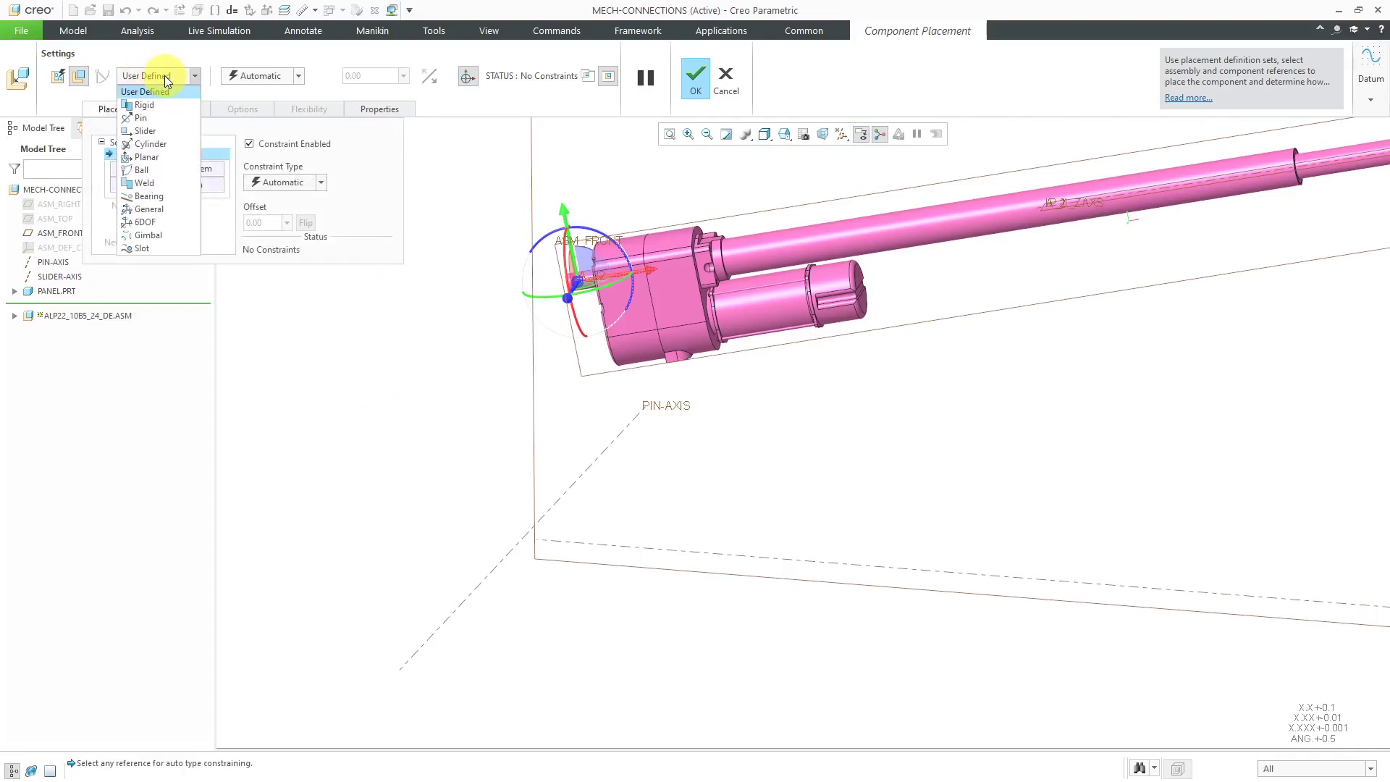
{"action": "left_click", "coordinate": [161, 118]}
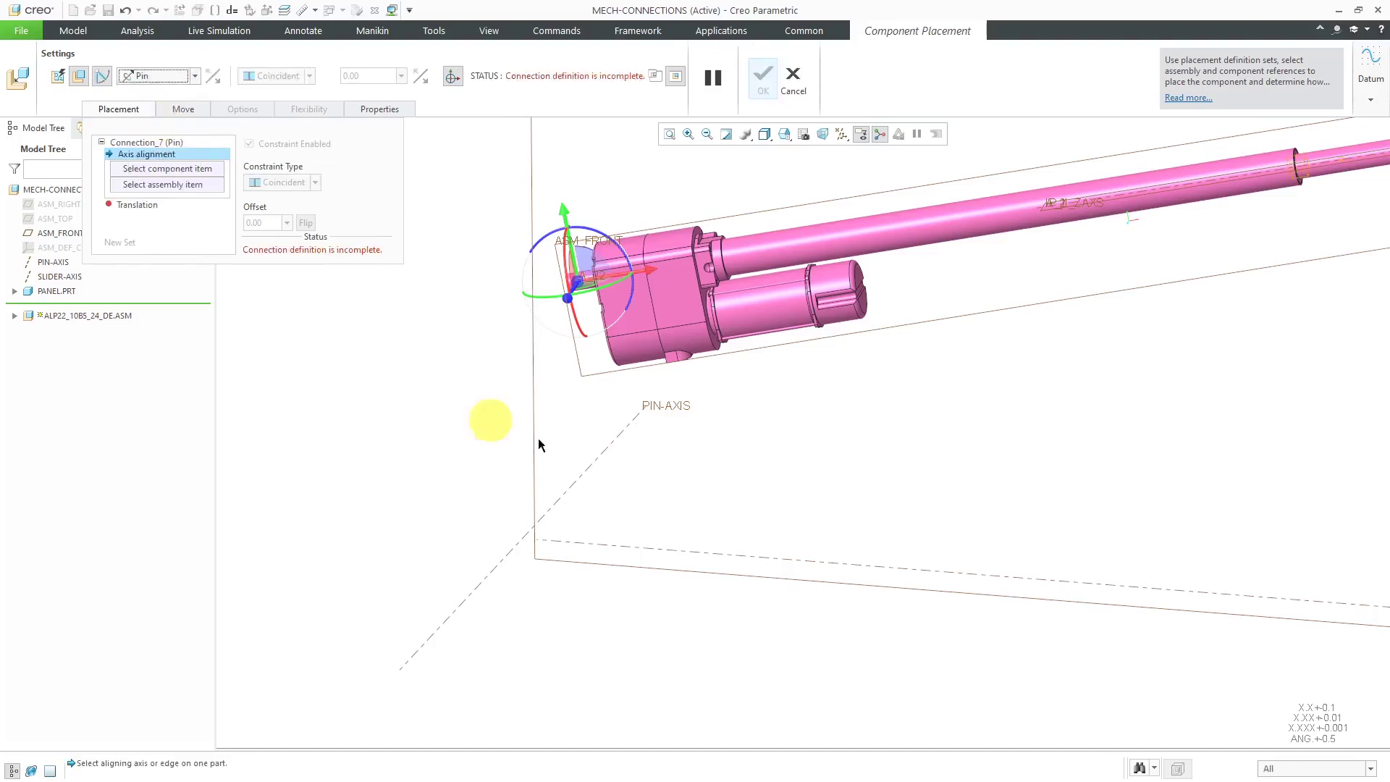
{"action": "left_click", "coordinate": [584, 467]}
{"action": "scroll", "coordinate": [567, 270], "scroll_direction": "up", "scroll_amount": 5}
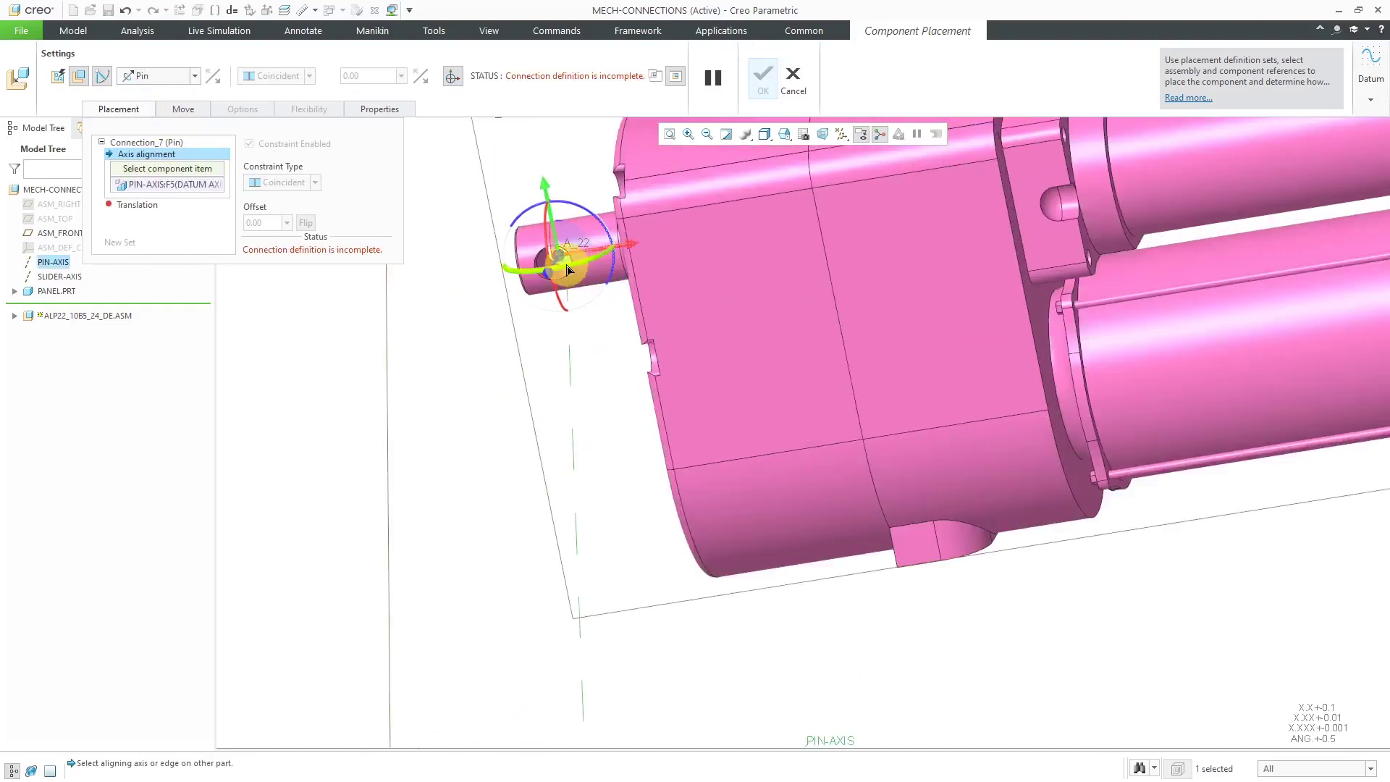
{"action": "scroll", "coordinate": [567, 270], "scroll_direction": "up", "scroll_amount": 3}
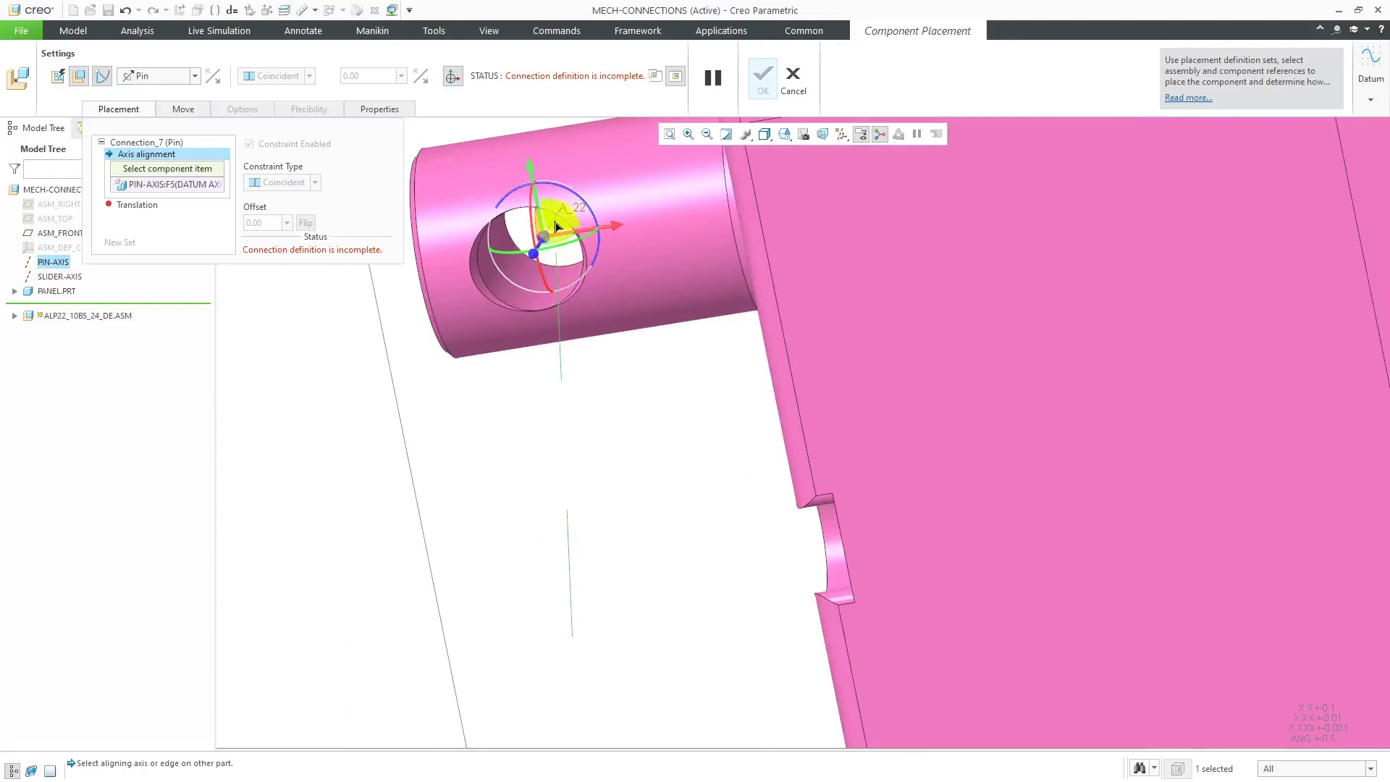
{"action": "left_click", "coordinate": [453, 79]}
{"action": "left_click", "coordinate": [542, 242]}
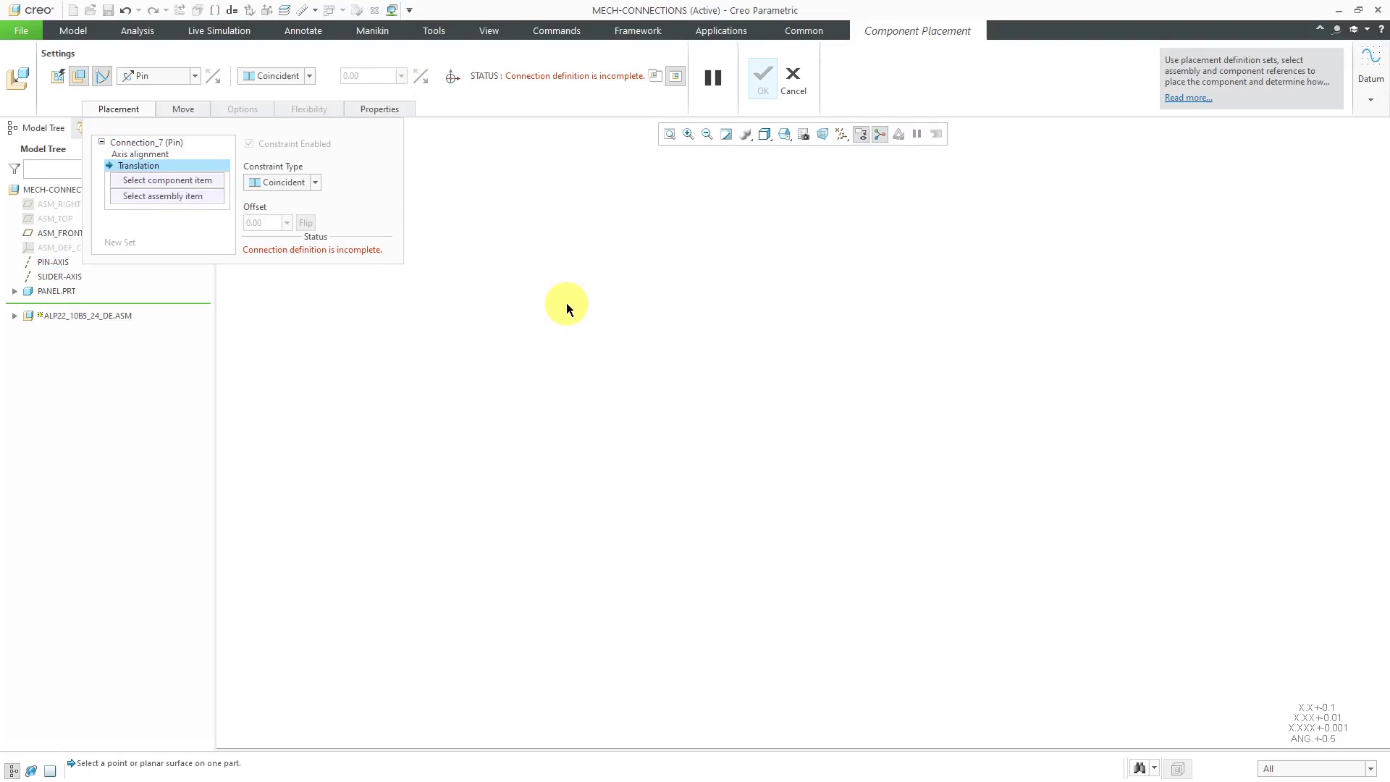
Define the pin's translation by making the actuator's ASM_FRONT plane coincident with the top-level ASM_FRONT plane
{"action": "scroll", "coordinate": [571, 310], "scroll_direction": "down", "scroll_amount": 4}
{"action": "scroll", "coordinate": [582, 345], "scroll_direction": "down", "scroll_amount": 2}
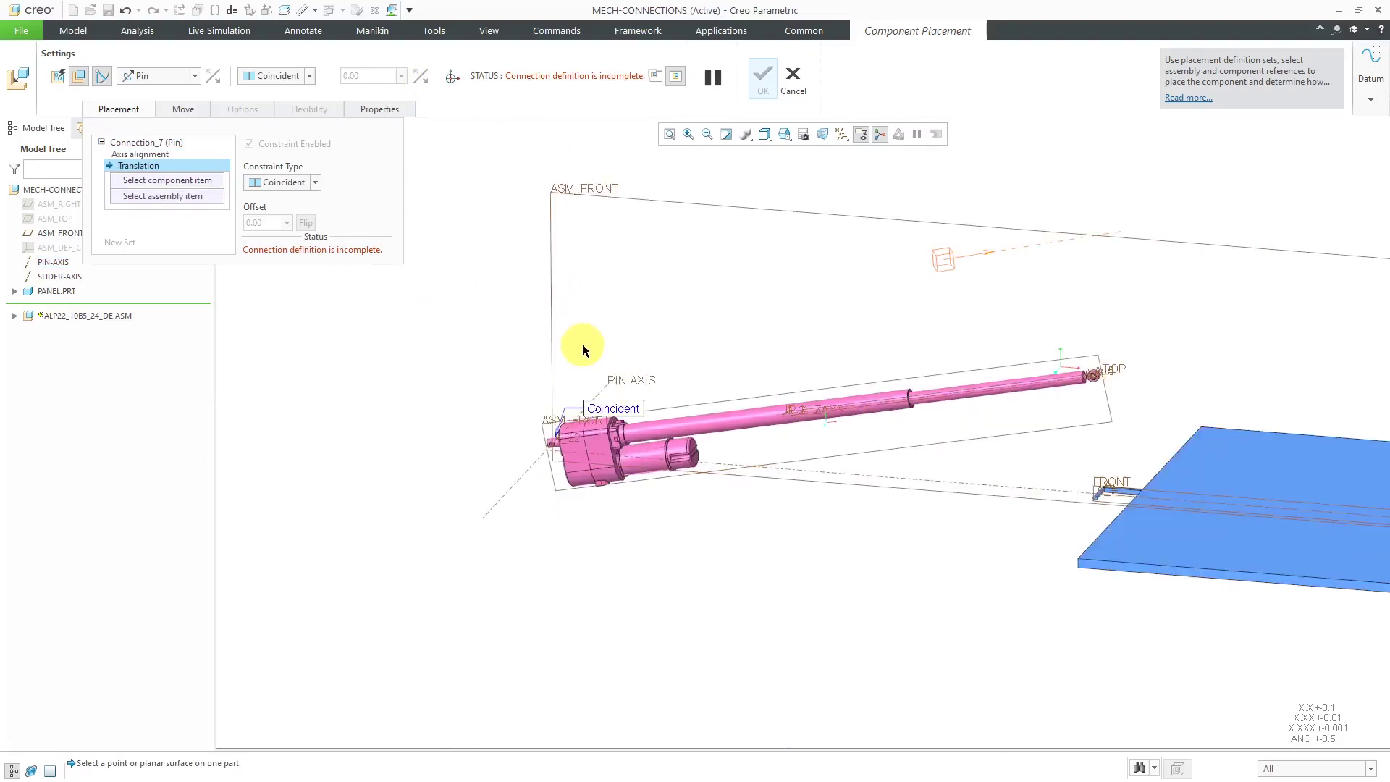
{"action": "left_click", "coordinate": [557, 262]}
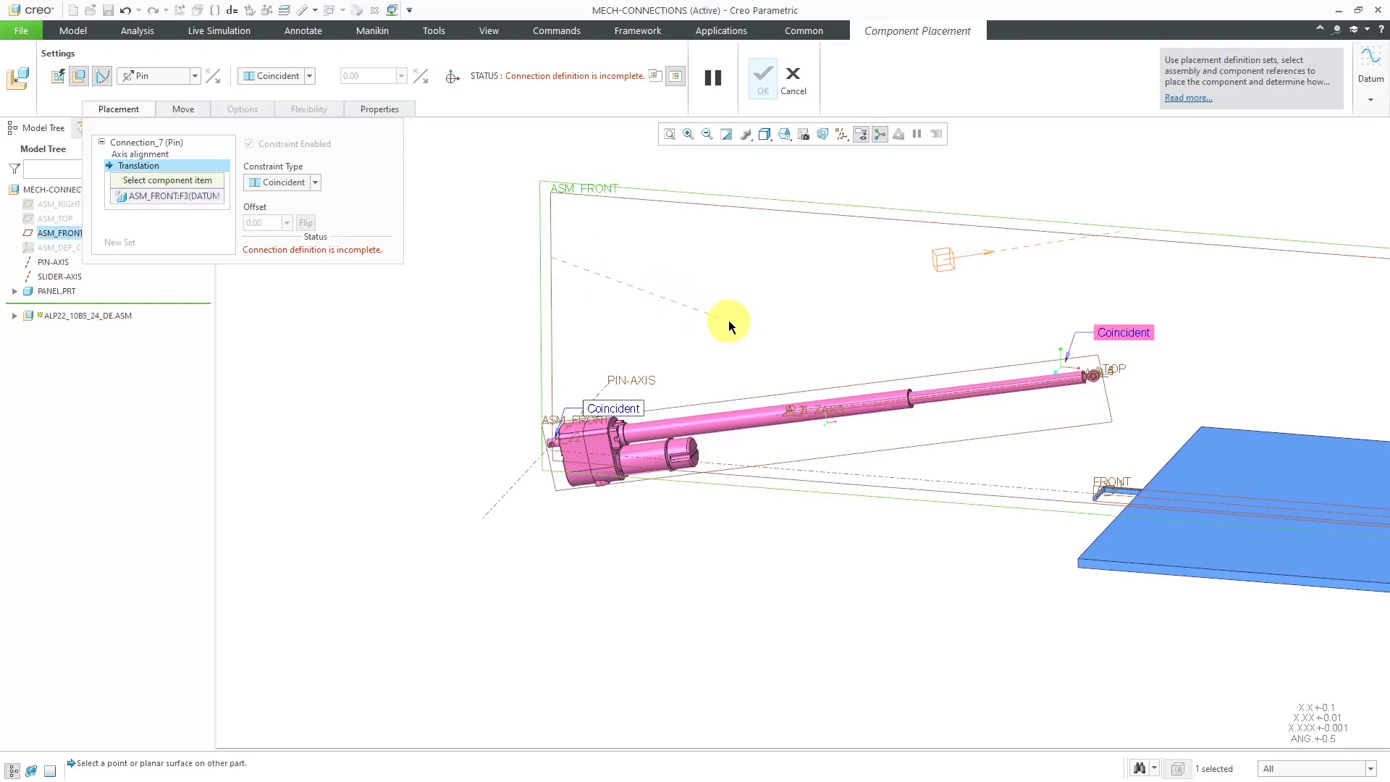
{"action": "left_click", "coordinate": [773, 394]}
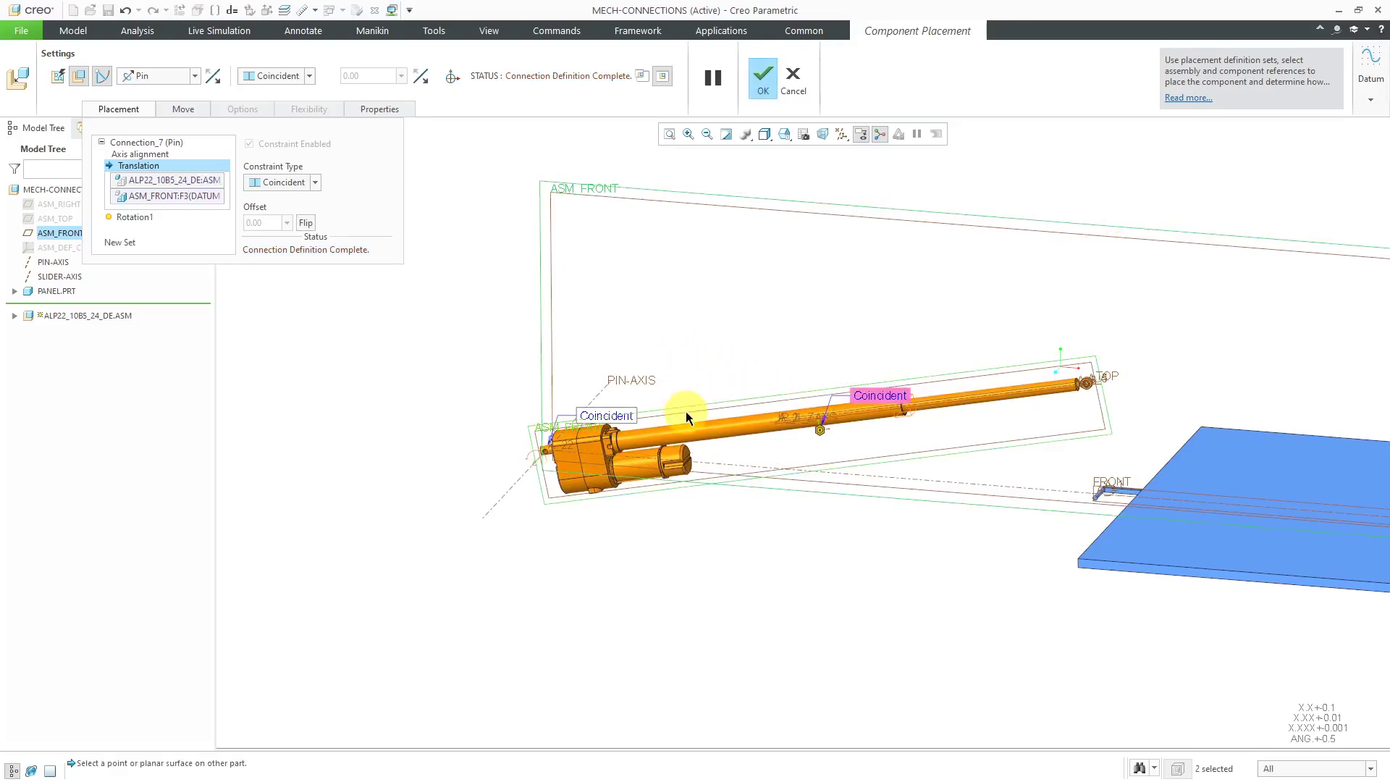
Swing the actuator about the pin axis to a nearly horizontal position with the 3D dragger, and hide the datum axes and planes
{"action": "left_click", "coordinate": [452, 75]}
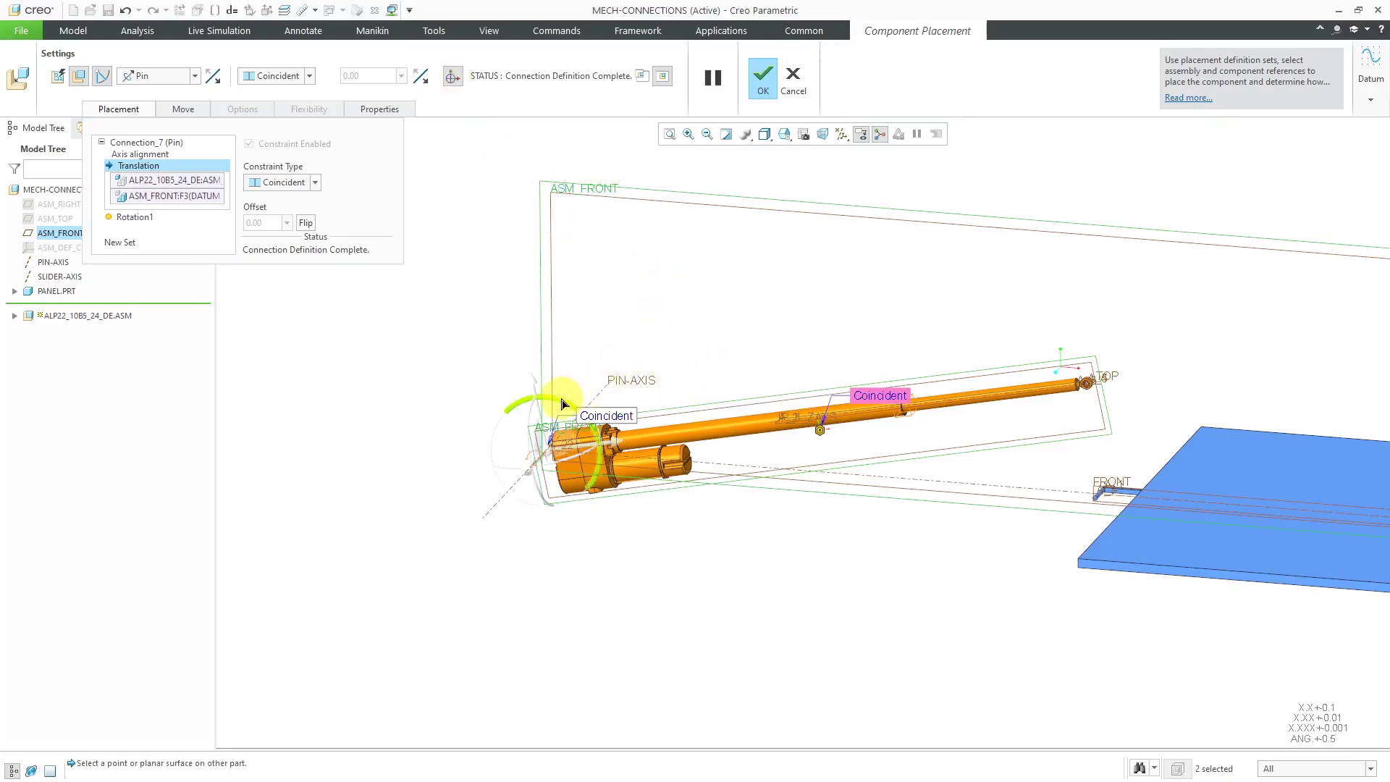
{"action": "left_click_drag", "start_coordinate": [561, 400], "coordinate": [569, 406]}
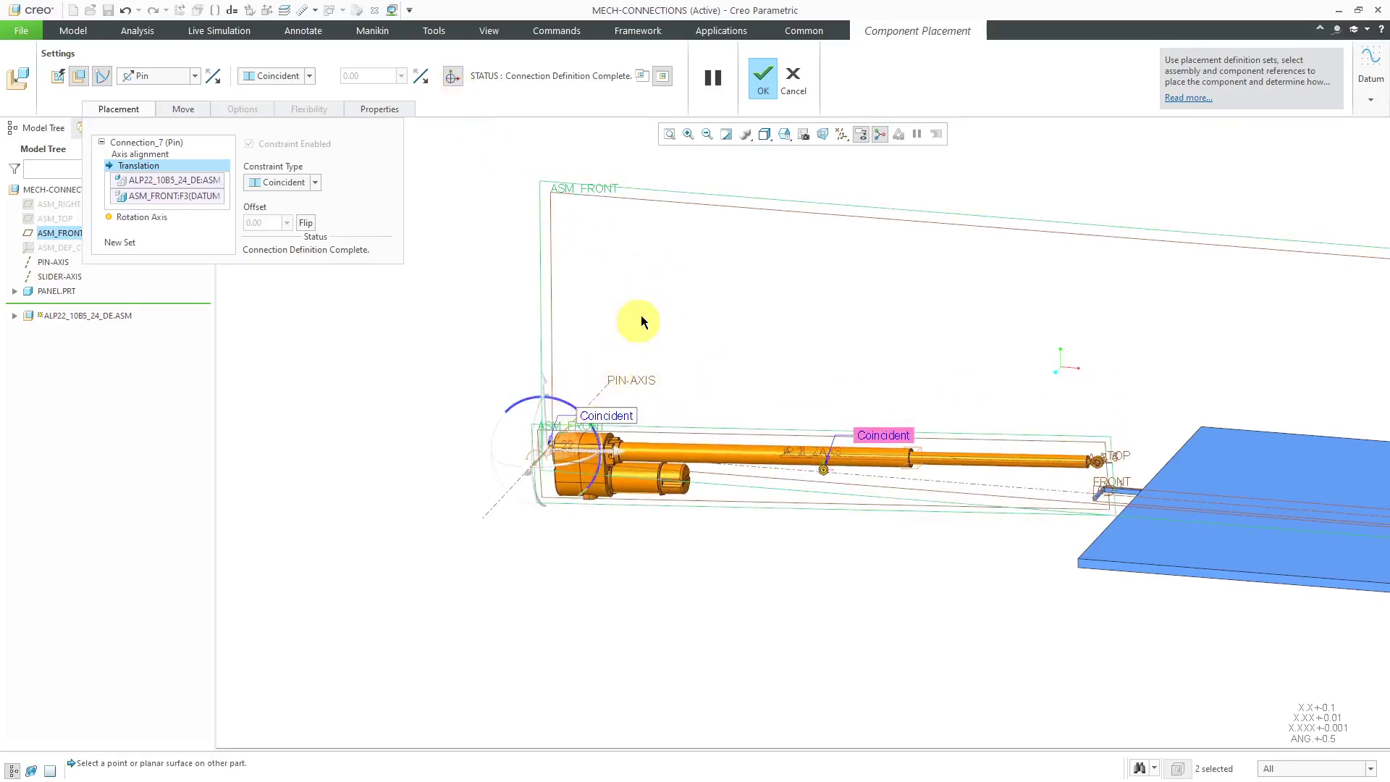
{"action": "left_click", "coordinate": [841, 135]}
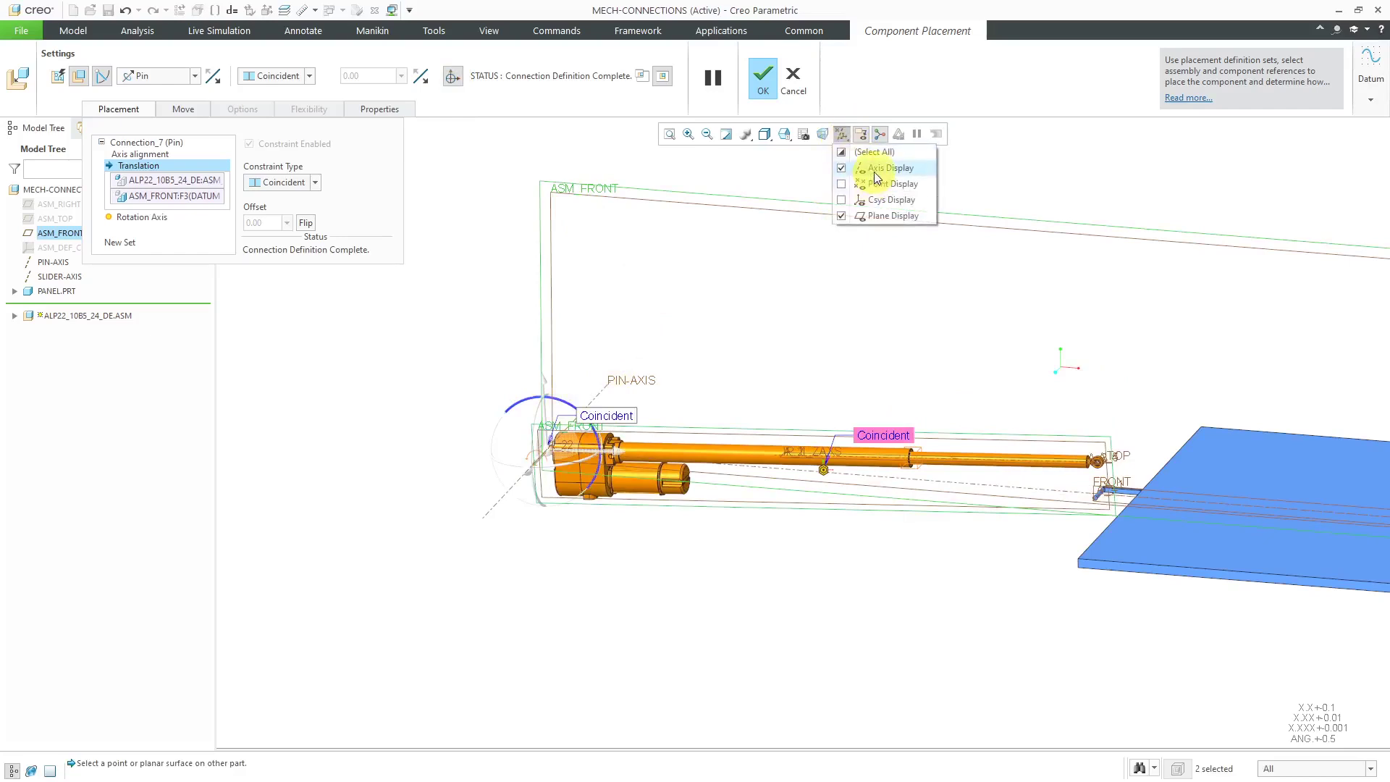
{"action": "left_click", "coordinate": [885, 215]}
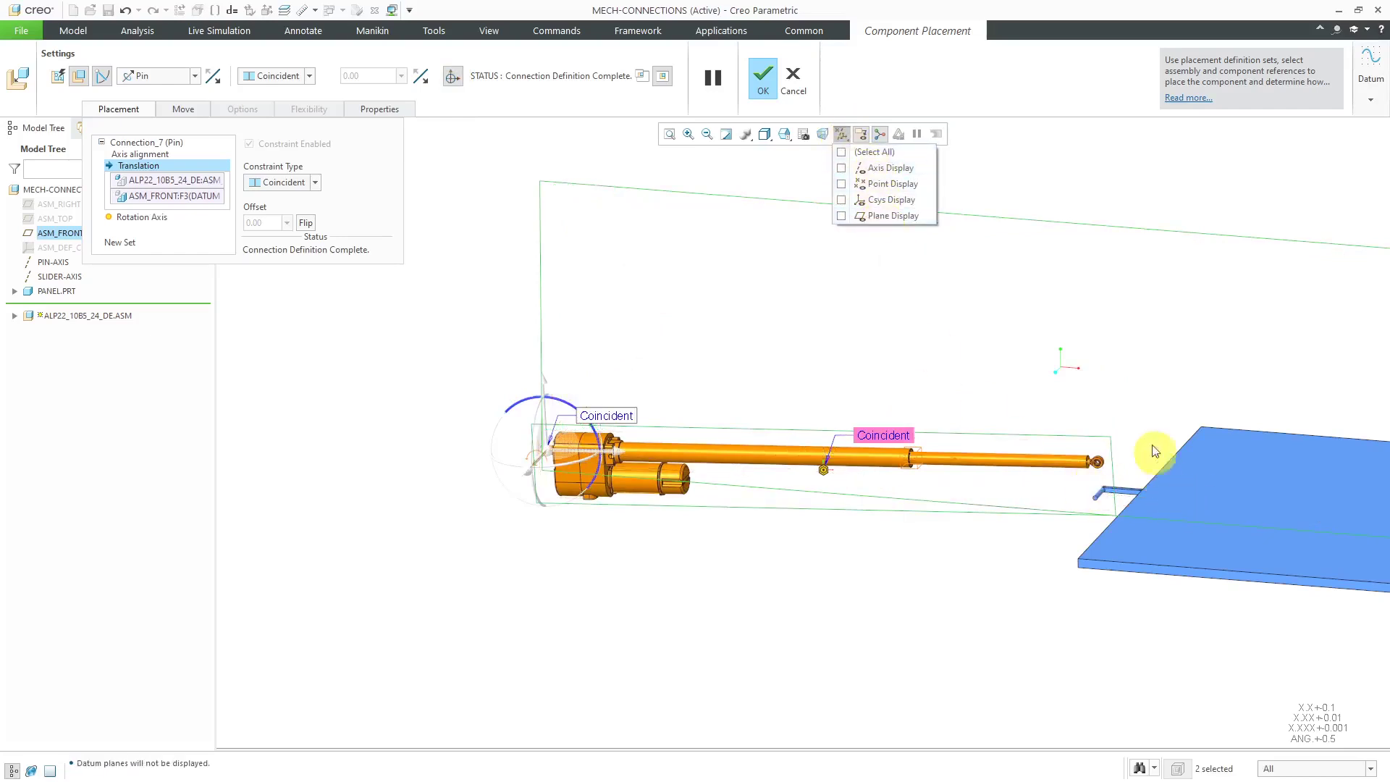
{"action": "scroll", "coordinate": [1142, 505], "scroll_direction": "up", "scroll_amount": 3}
{"action": "scroll", "coordinate": [1096, 467], "scroll_direction": "up", "scroll_amount": 3}
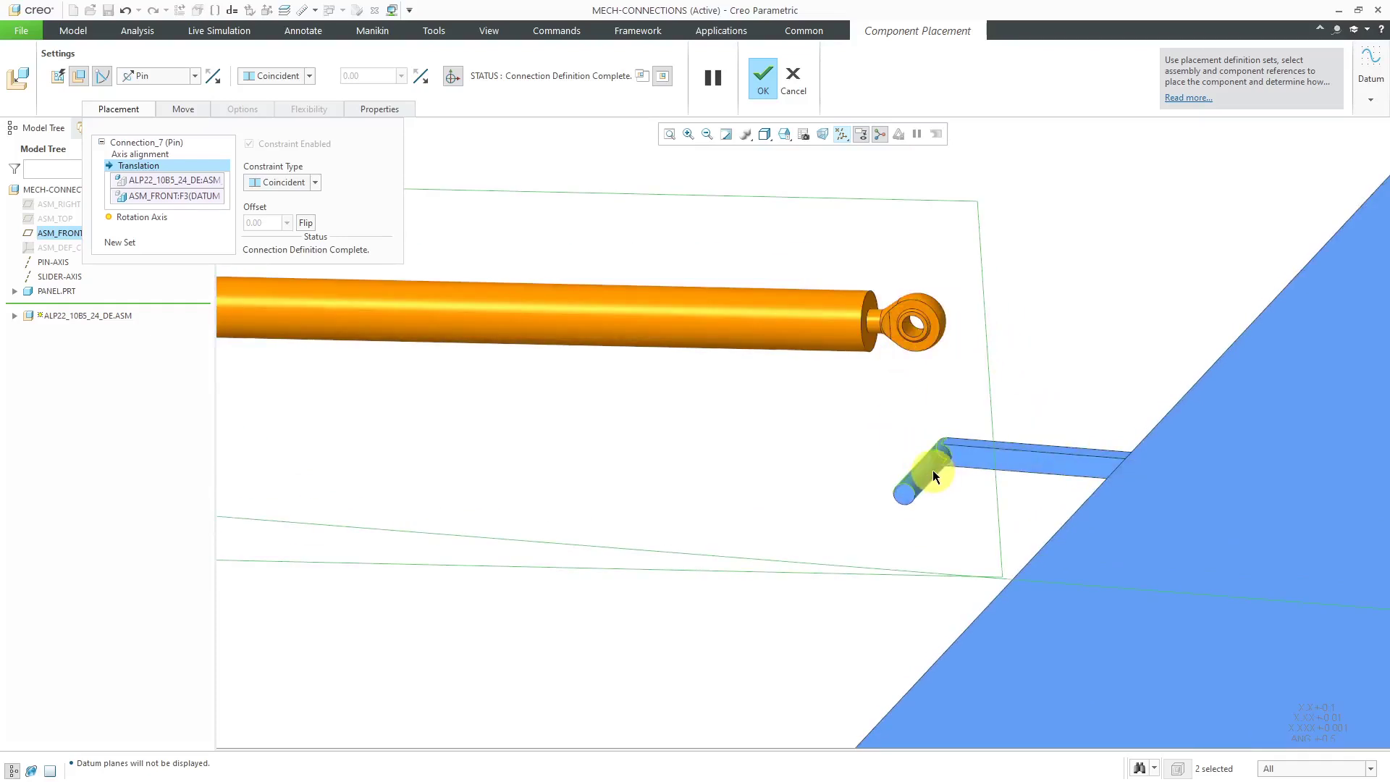
{"action": "scroll", "coordinate": [992, 401], "scroll_direction": "down", "scroll_amount": 4}
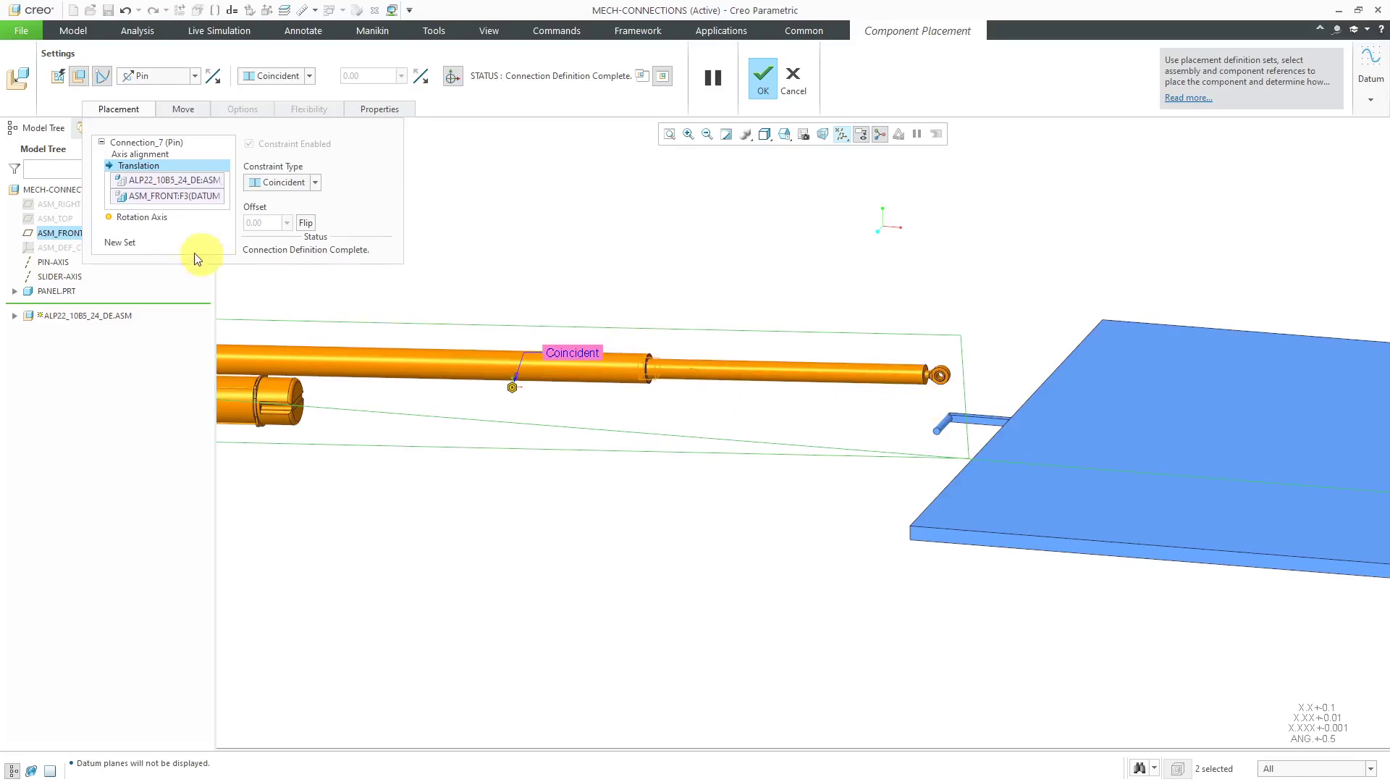
{"action": "left_click", "coordinate": [118, 242]}
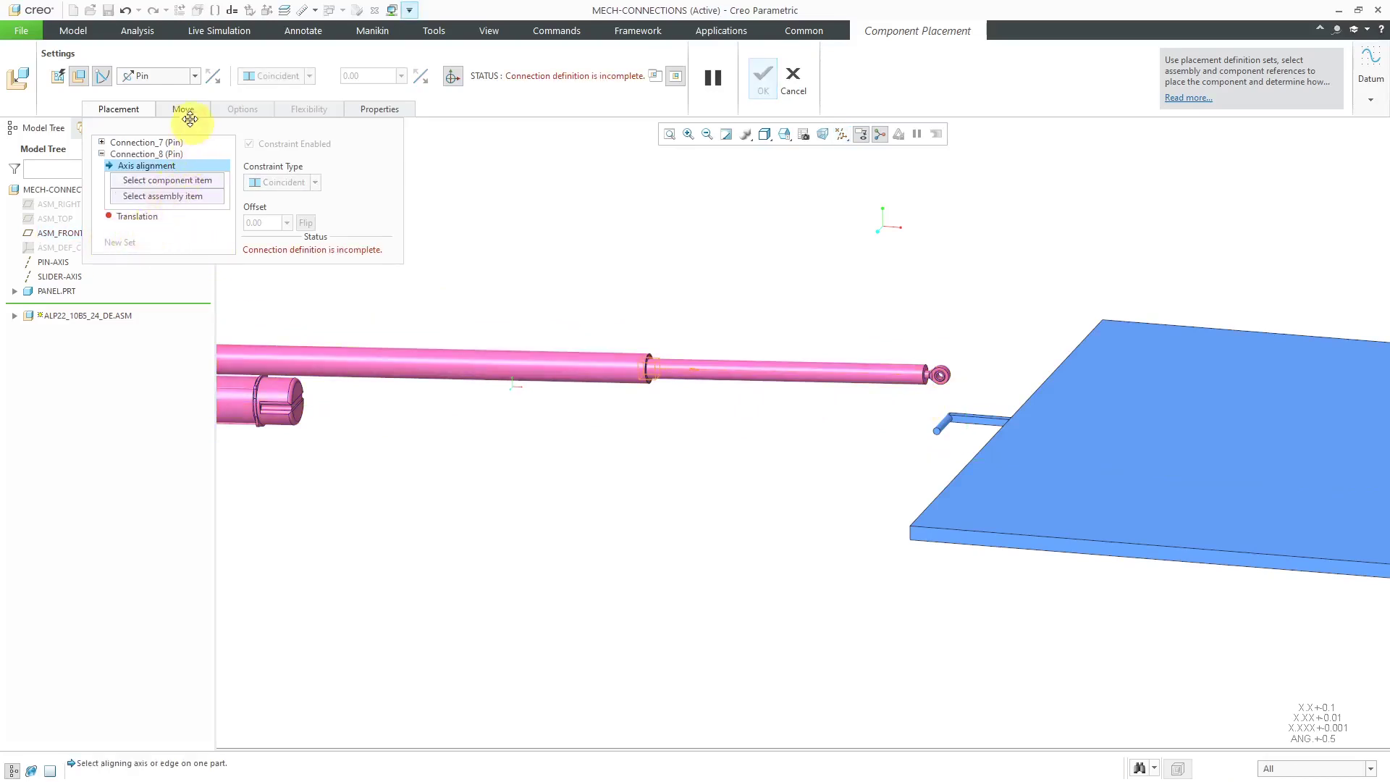
{"action": "left_click", "coordinate": [173, 77]}
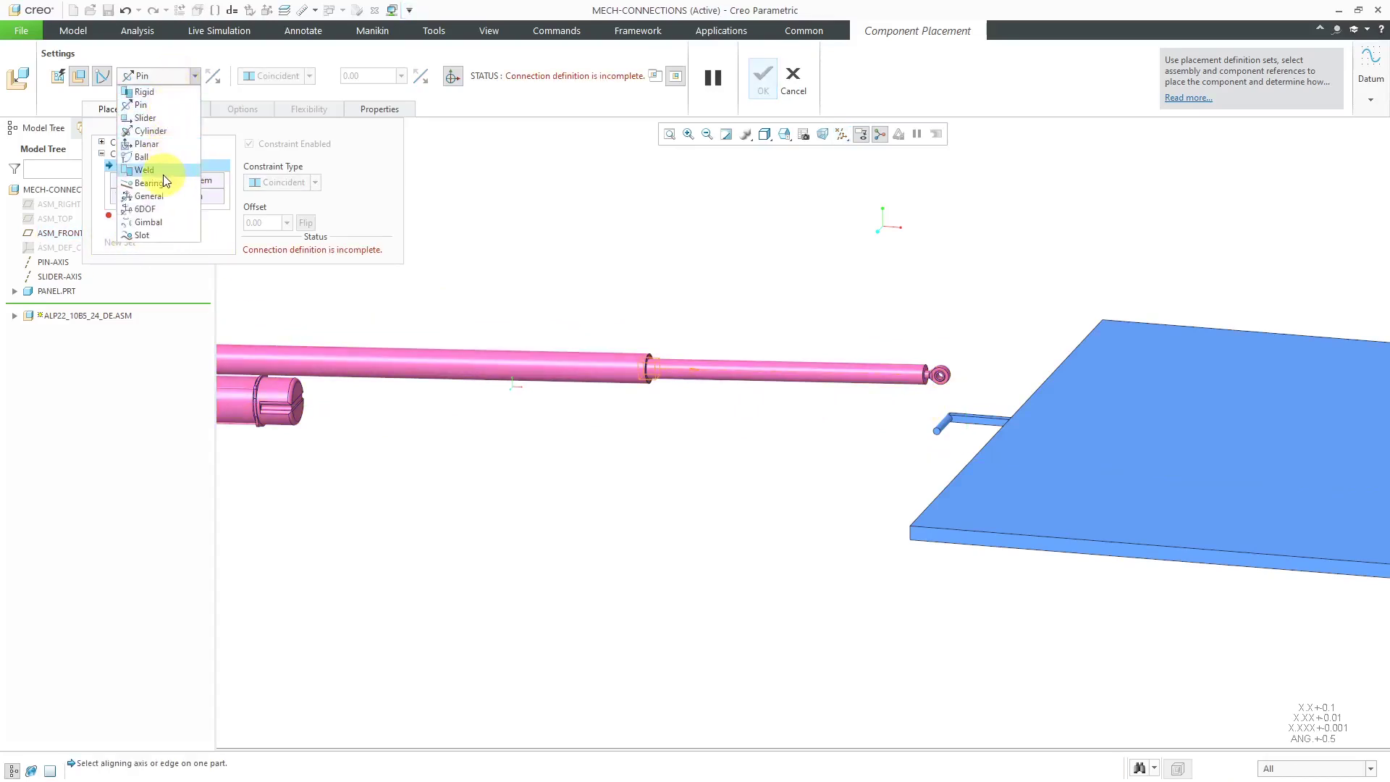
{"action": "left_click", "coordinate": [145, 169]}
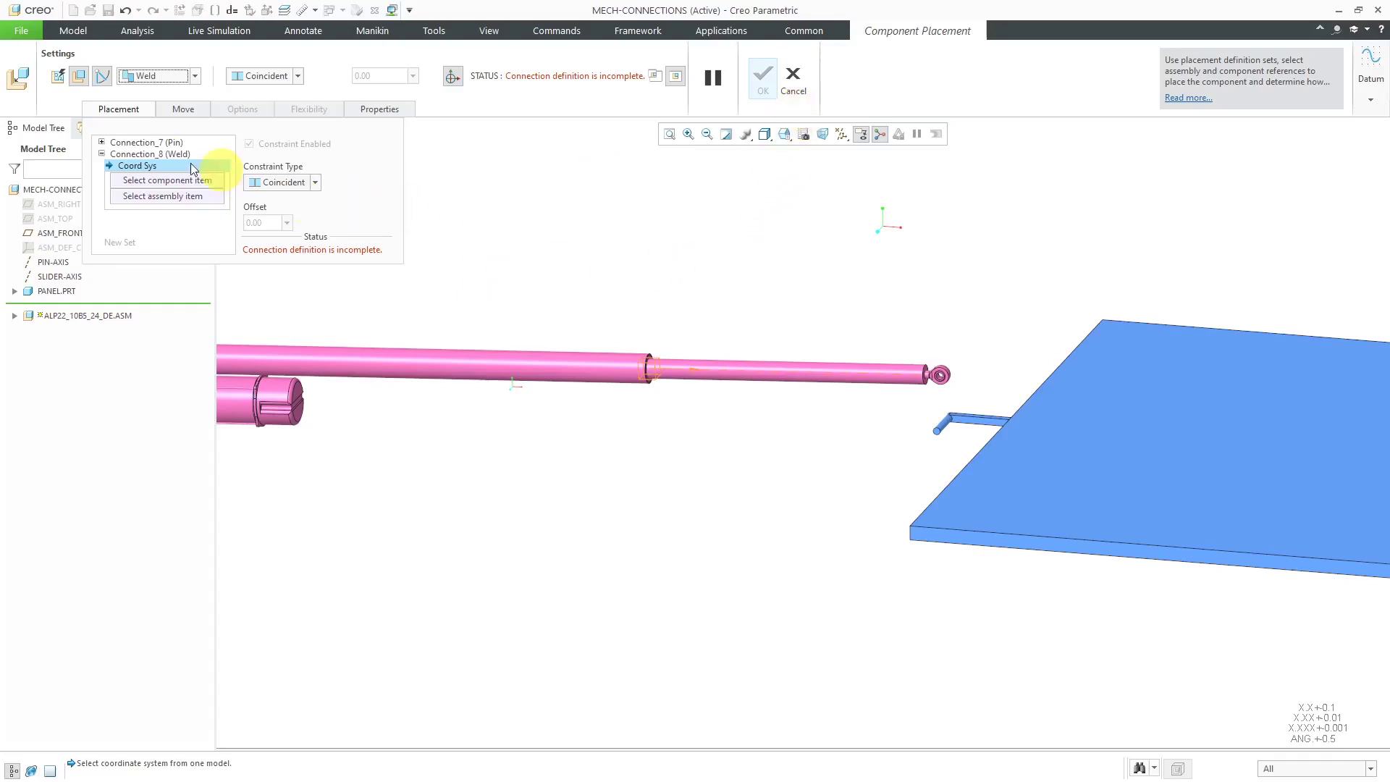
{"action": "right_click", "coordinate": [150, 154]}
{"action": "left_click", "coordinate": [183, 160]}
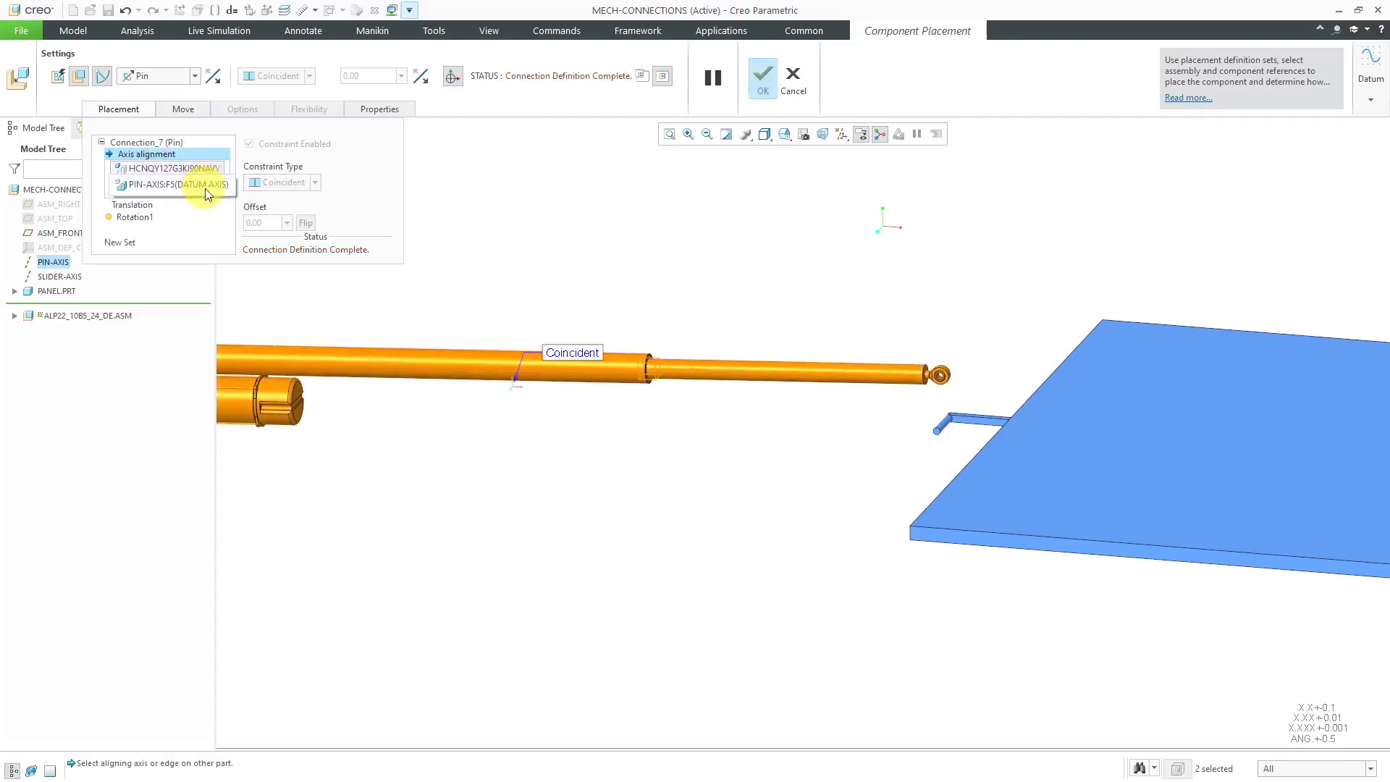
Accept the actuator's redefined placement with its single Pin connection
{"action": "left_click", "coordinate": [767, 87]}
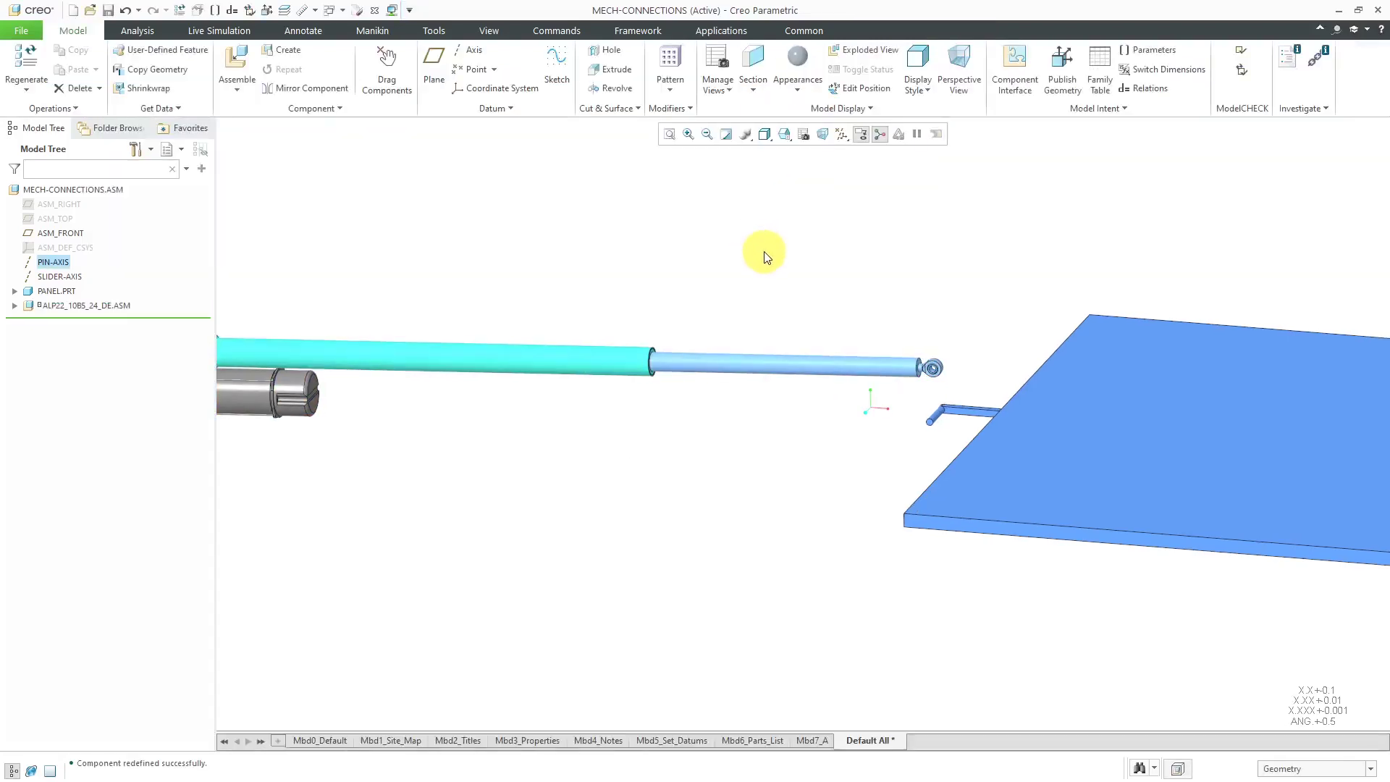
Open the panel part in its own window and turn on the display of datum axes
{"action": "left_click", "coordinate": [1101, 424]}
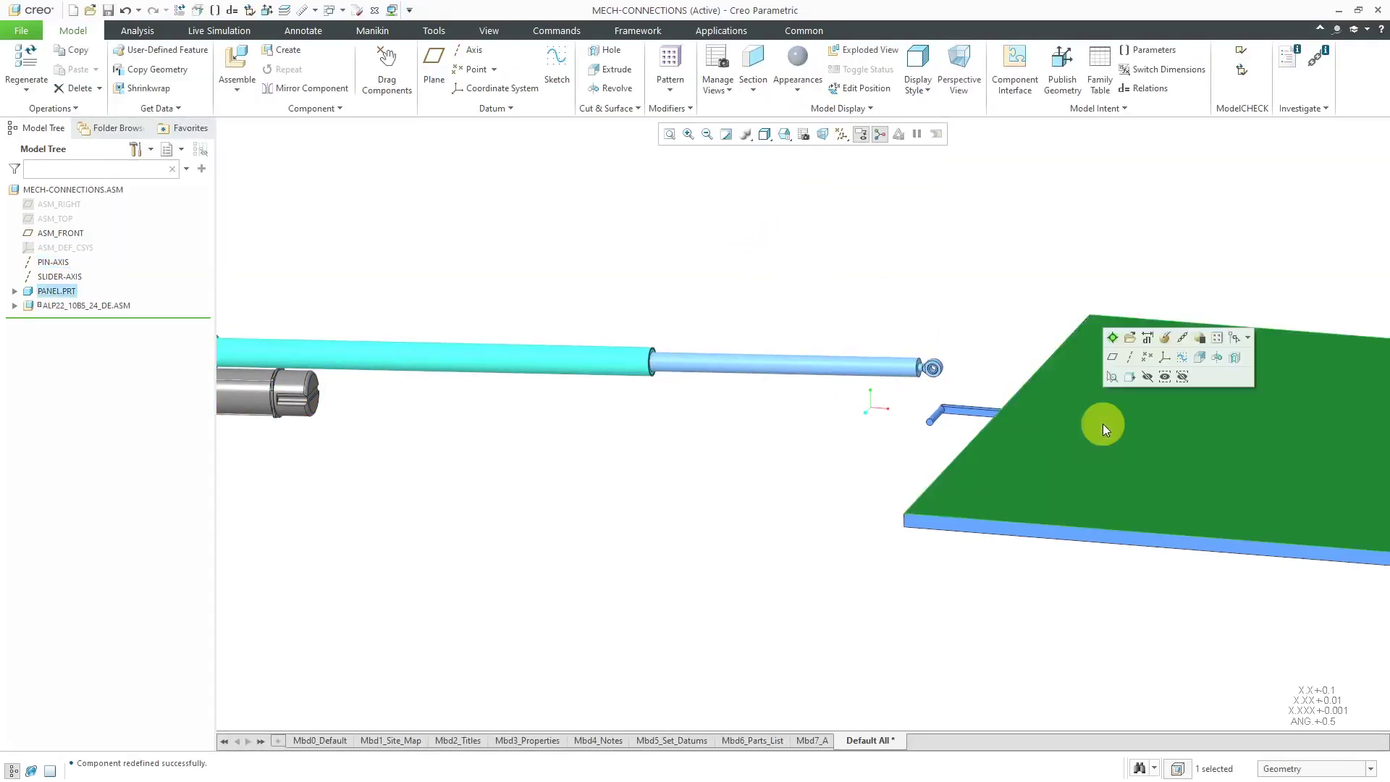
{"action": "left_click", "coordinate": [1133, 338]}
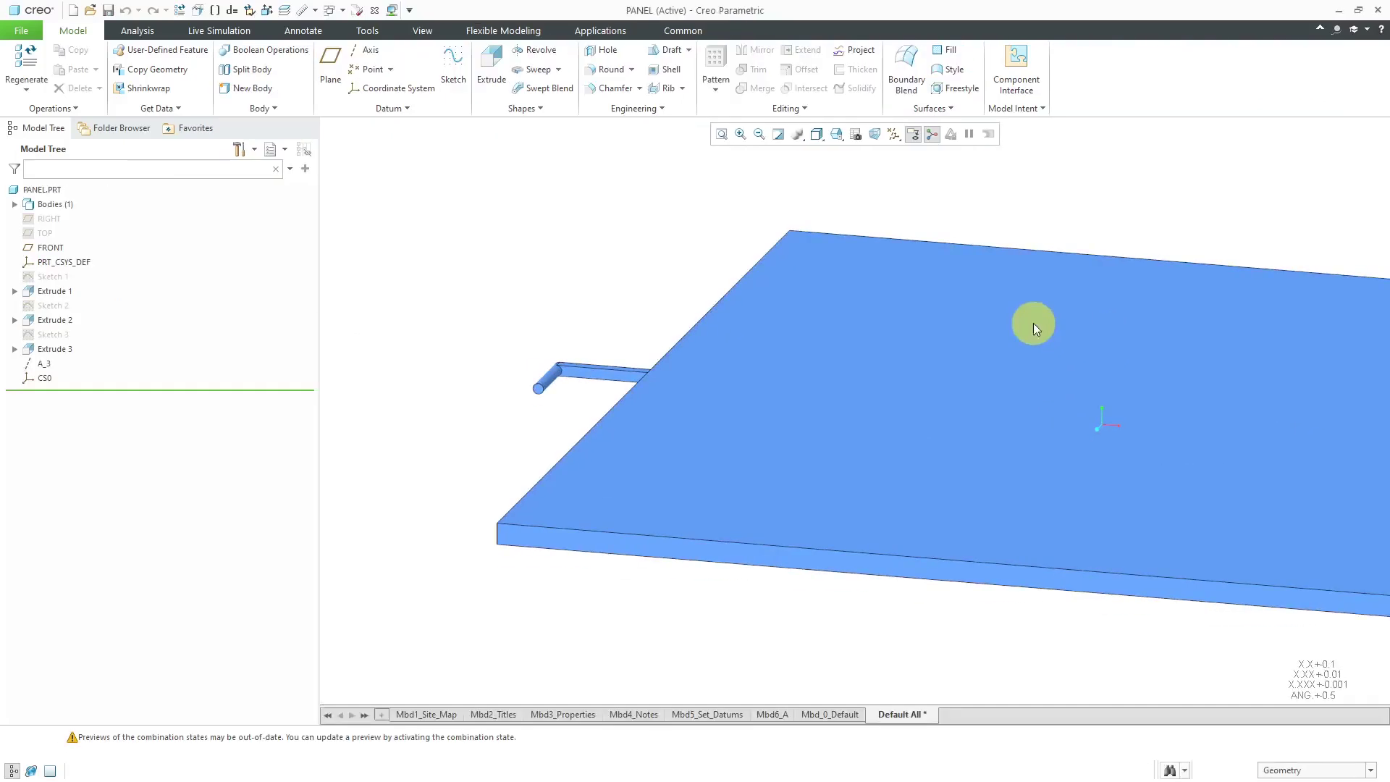
{"action": "left_click", "coordinate": [899, 135]}
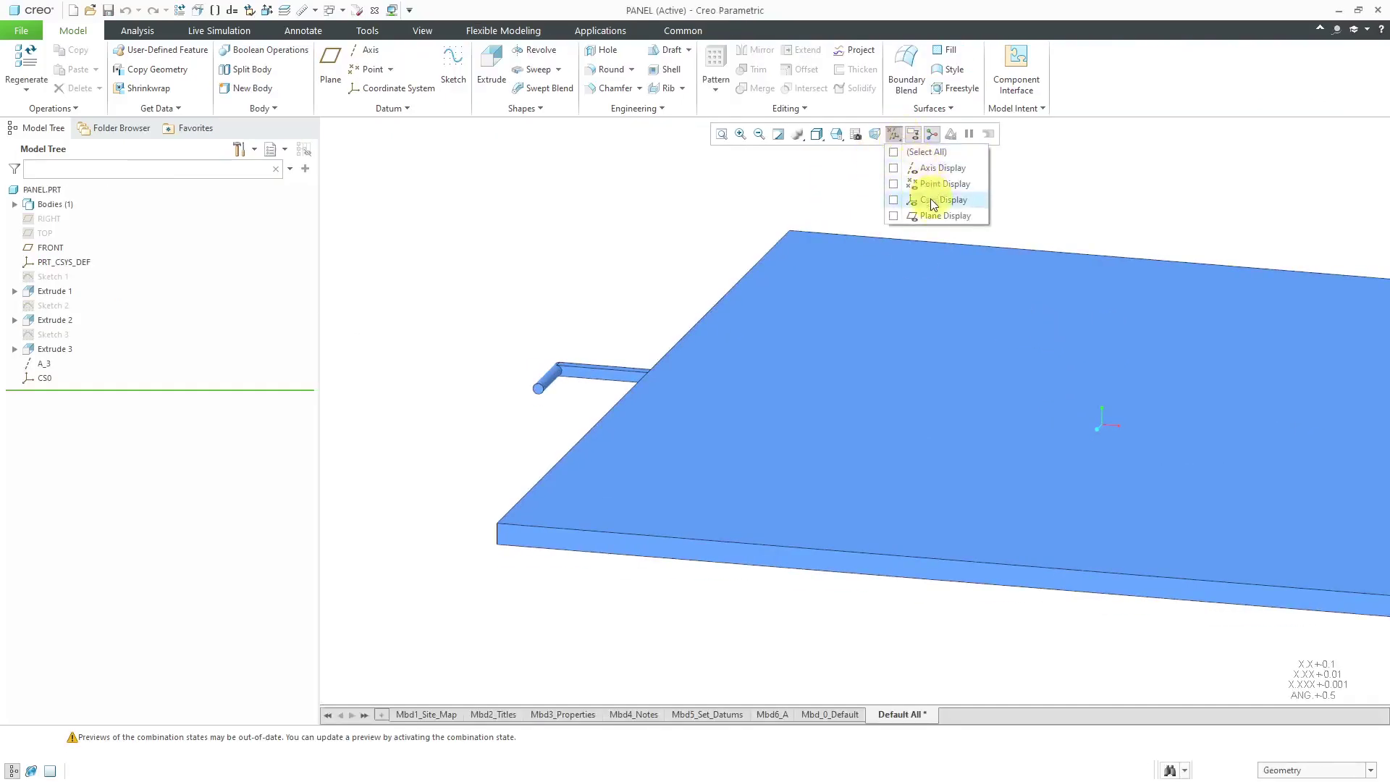
{"action": "left_click", "coordinate": [928, 169]}
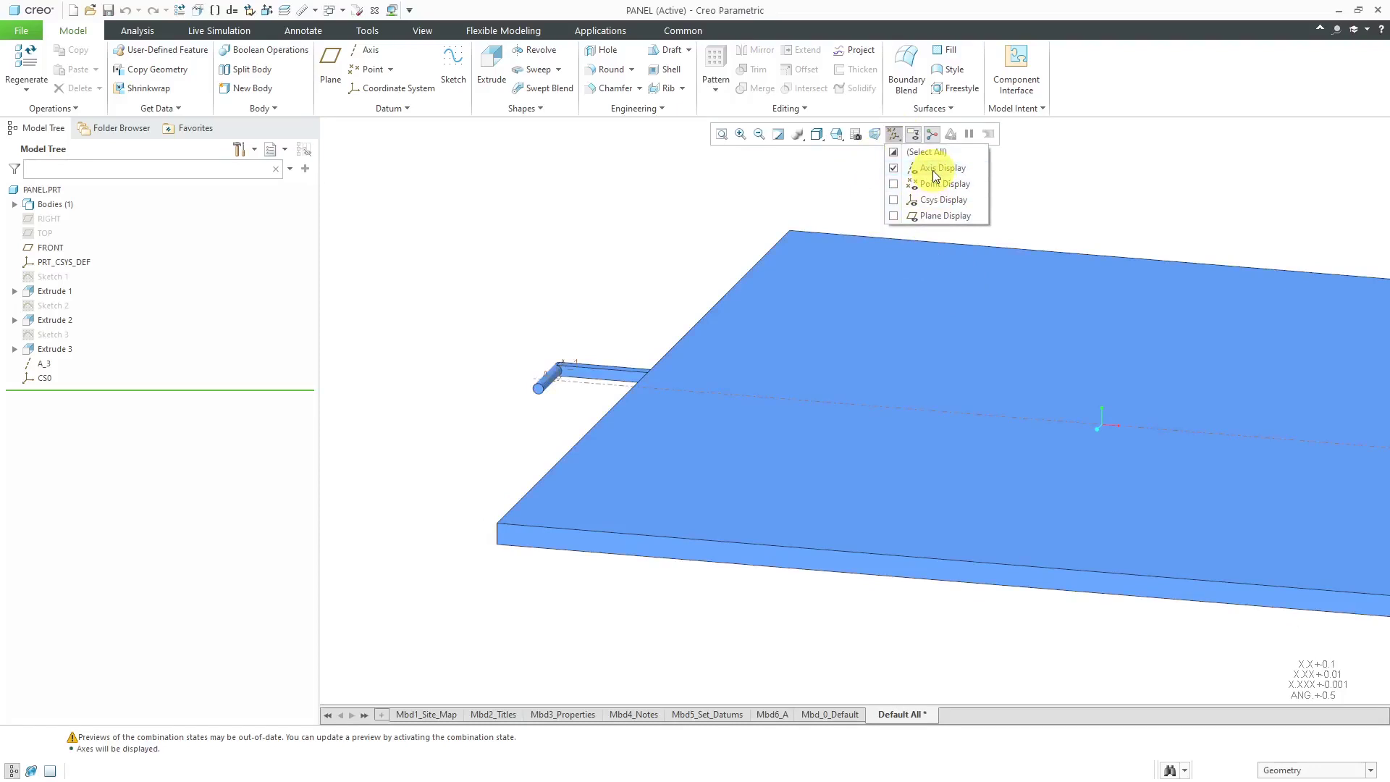
Start a coordinate system on the panel's handle, with its origin where axis A_3 crosses axis A_1 of the cylindrical pin
{"action": "scroll", "coordinate": [527, 403], "scroll_direction": "up", "scroll_amount": 5}
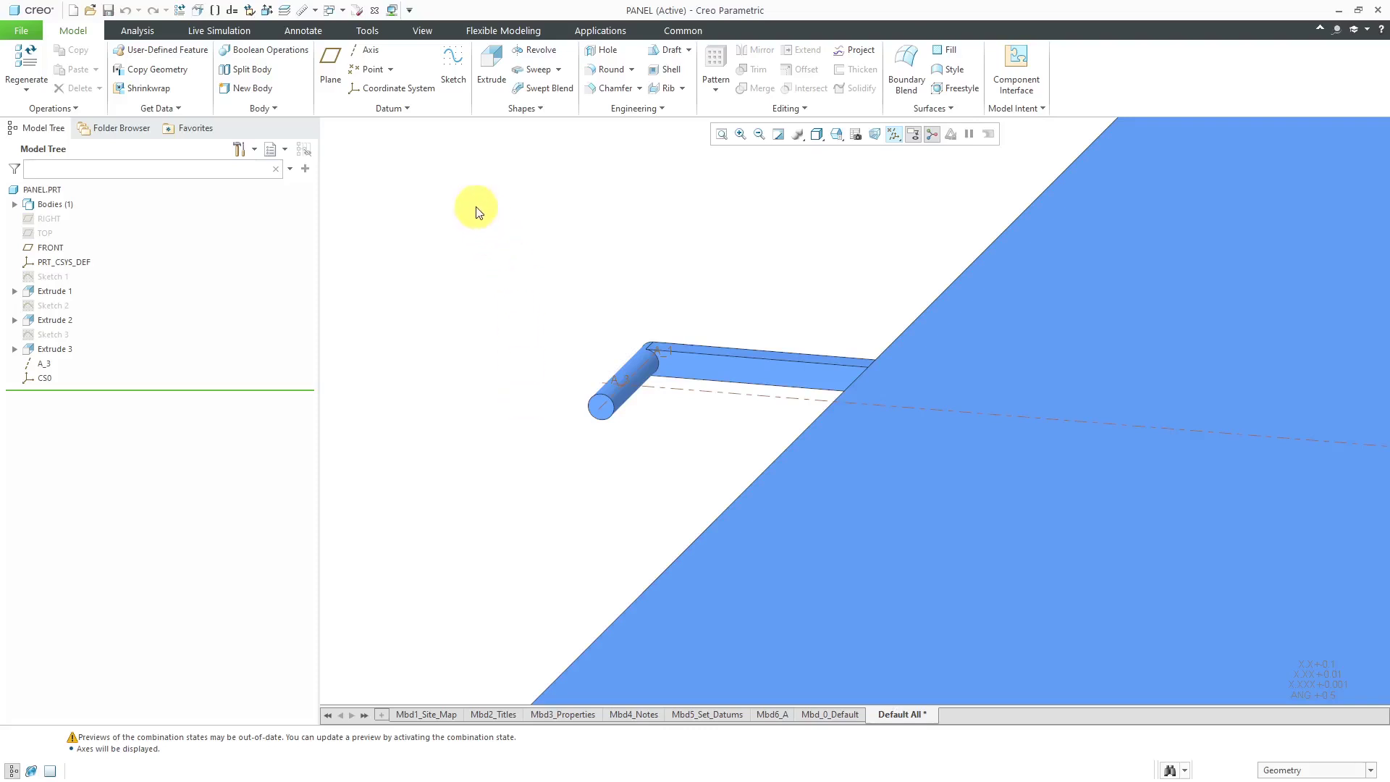
{"action": "left_click", "coordinate": [417, 88]}
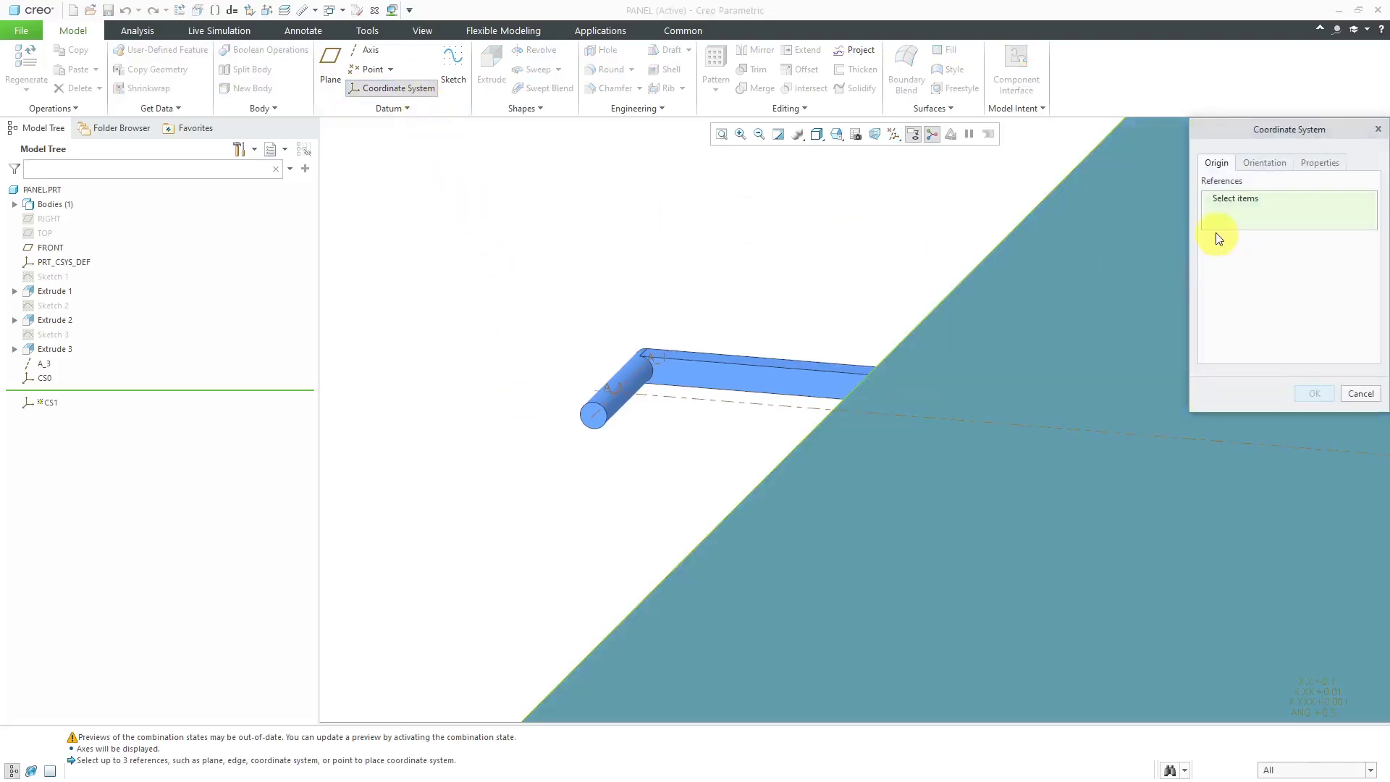
{"action": "left_click", "coordinate": [695, 402]}
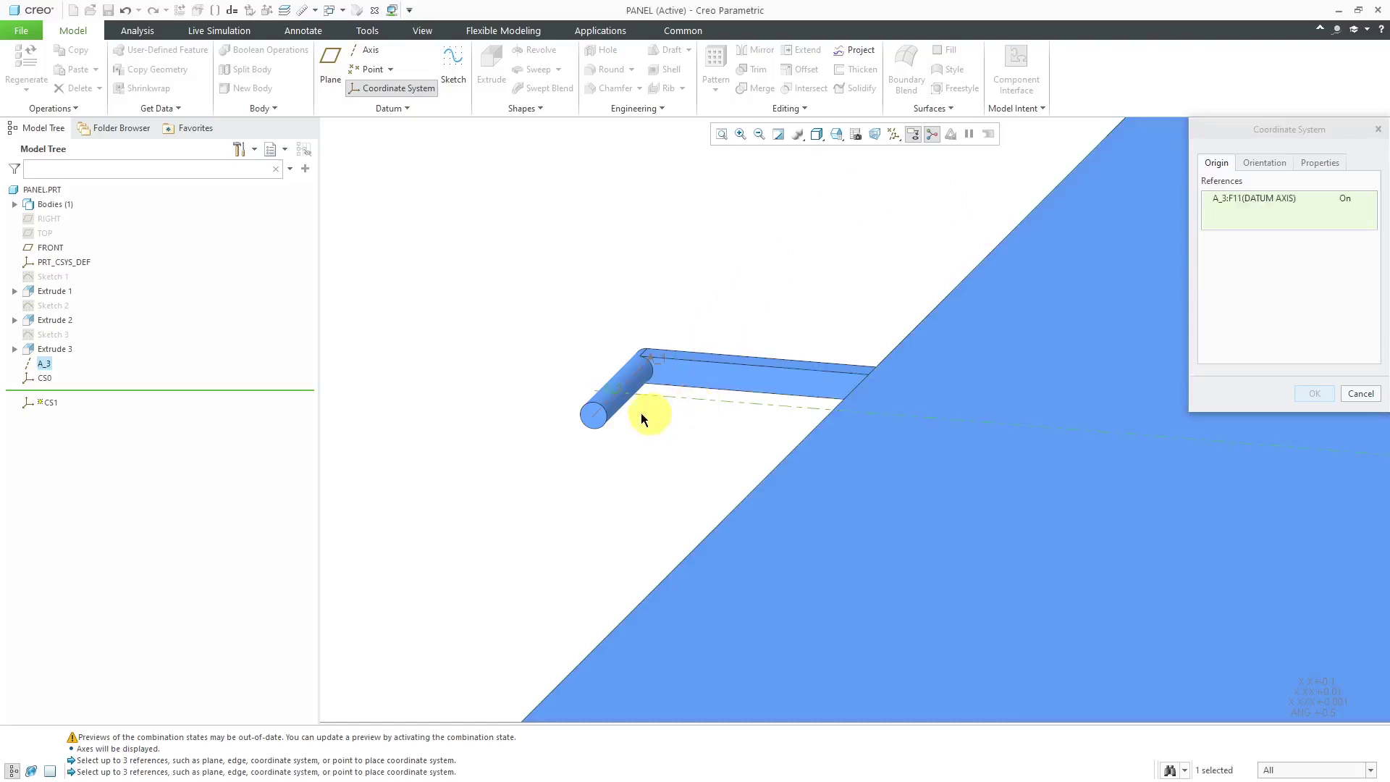
{"action": "scroll", "coordinate": [615, 402], "scroll_direction": "up", "scroll_amount": 3}
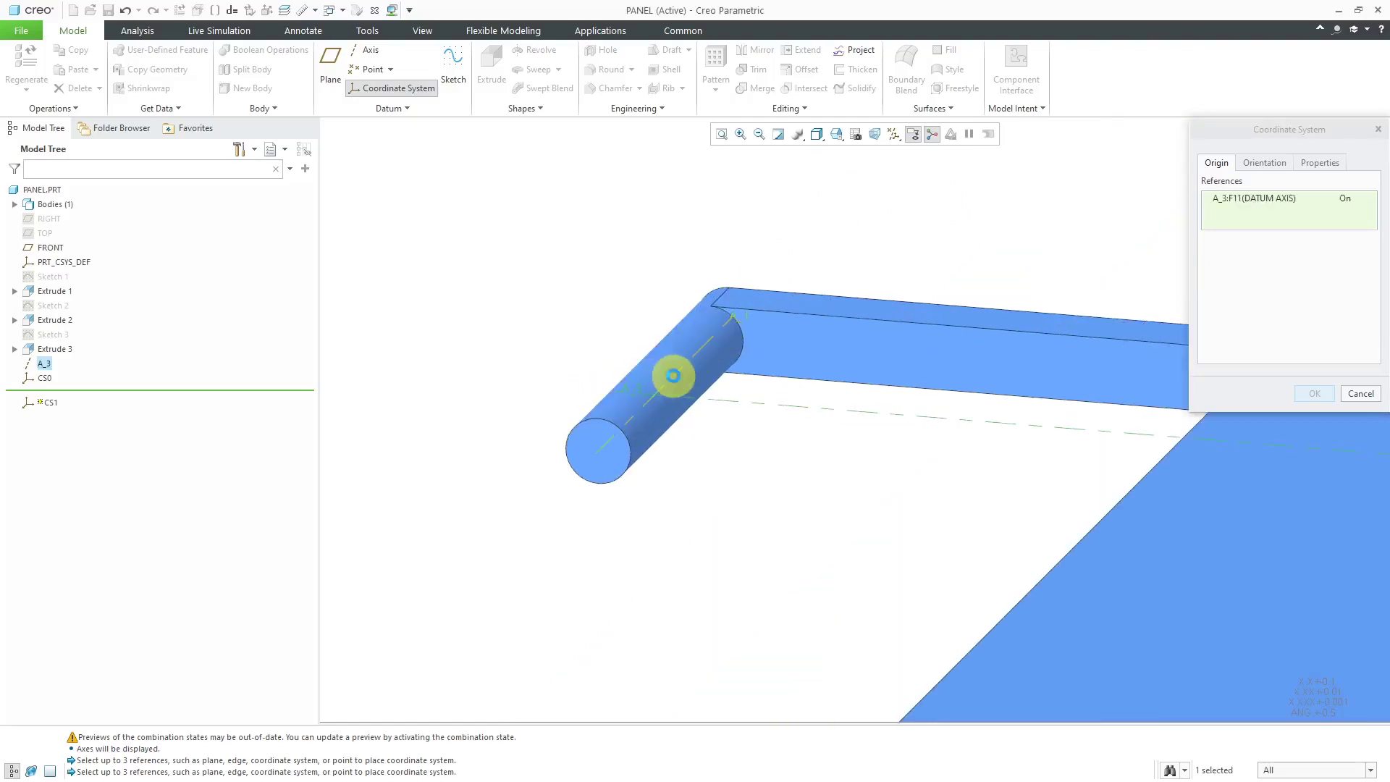
{"action": "left_click", "coordinate": [671, 378], "text": "ctrl"}
{"action": "scroll", "coordinate": [673, 383], "scroll_direction": "down", "scroll_amount": 3}
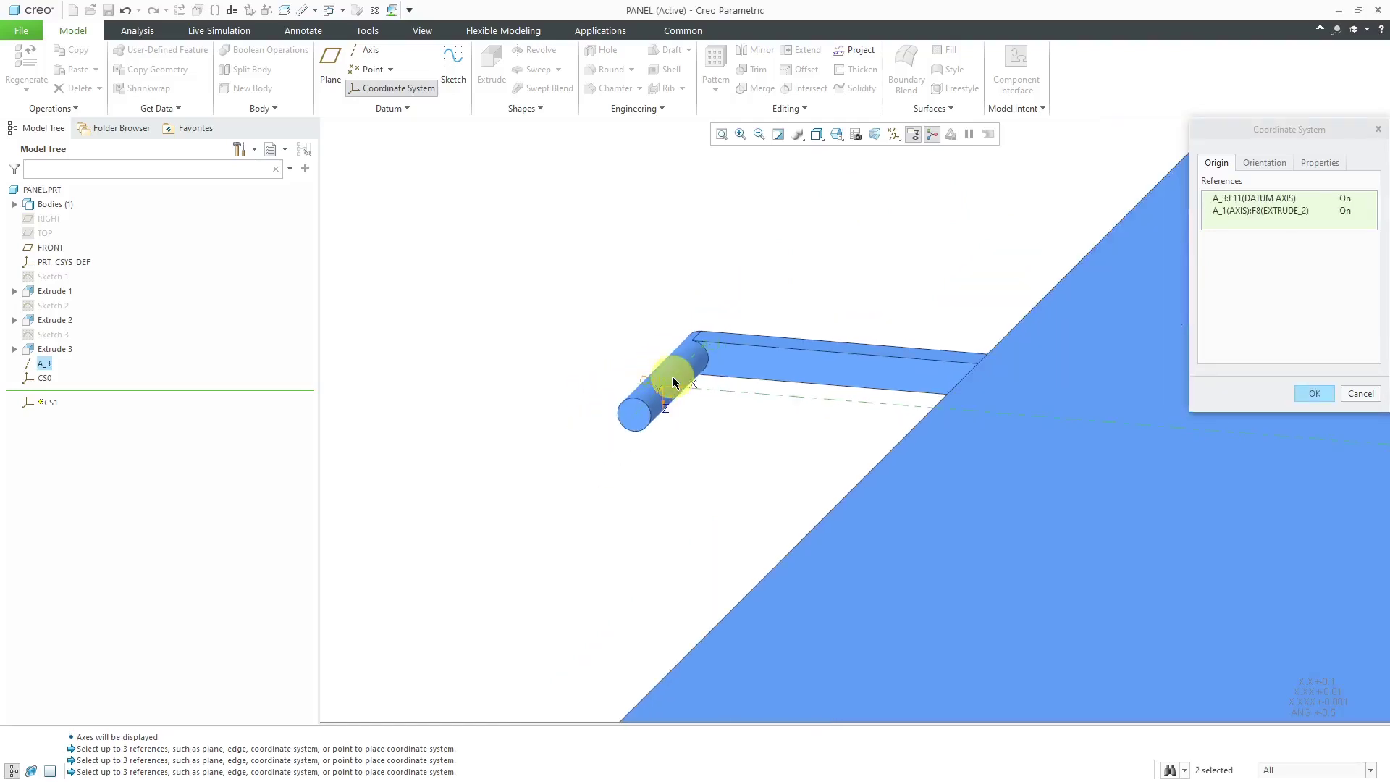
Orient the coordinate system with Z along A_3, flipped away from the panel, and X projected from the pin's axis A_1, and create it
{"action": "left_click", "coordinate": [1265, 163]}
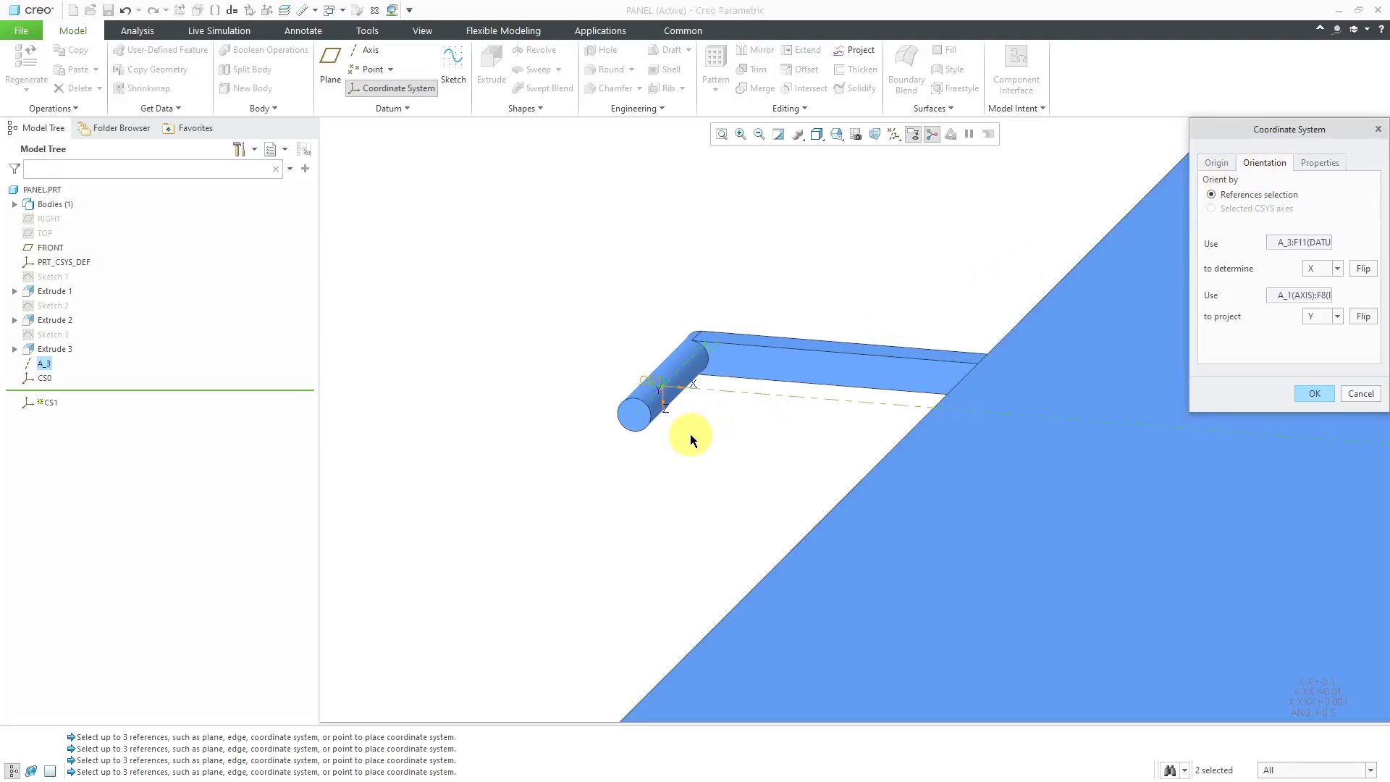
{"action": "scroll", "coordinate": [669, 418], "scroll_direction": "up", "scroll_amount": 3}
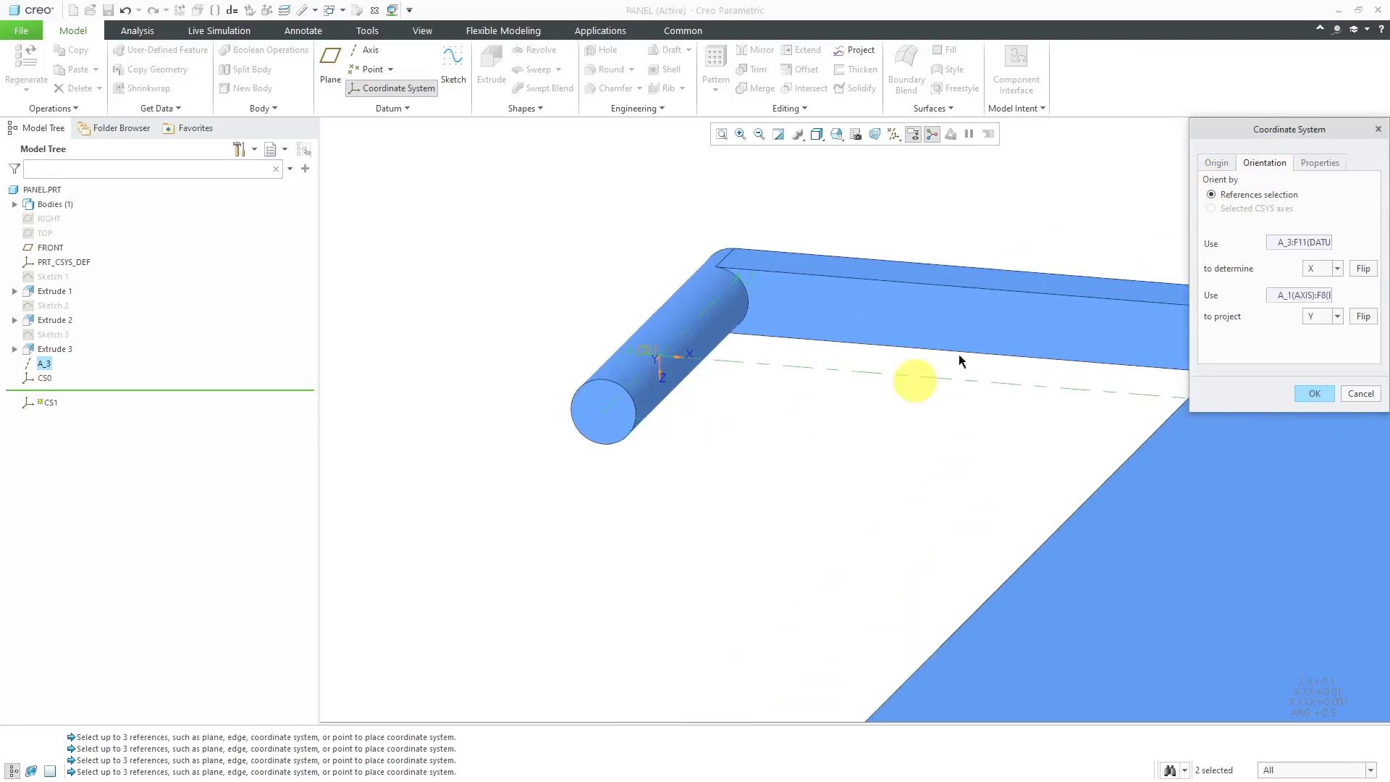
{"action": "left_click", "coordinate": [1320, 270]}
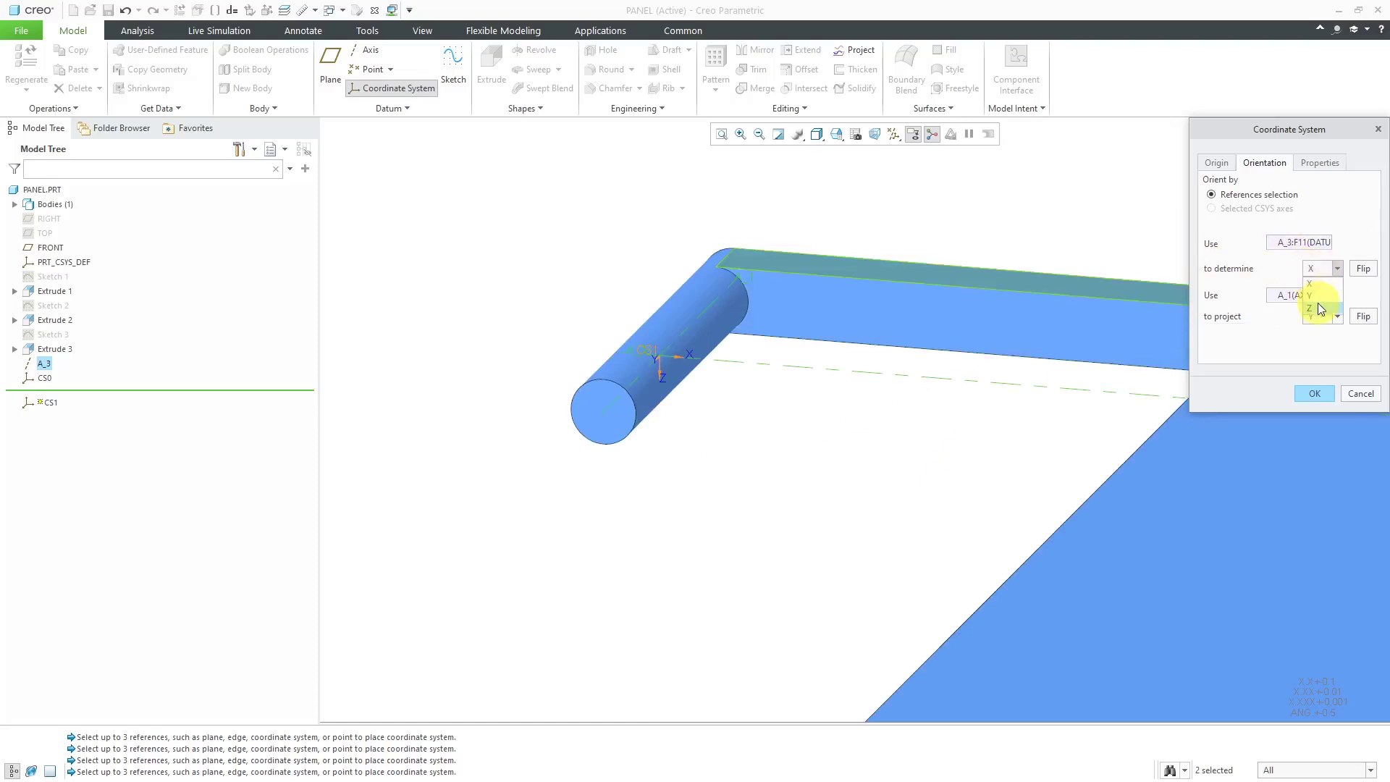
{"action": "left_click", "coordinate": [1317, 306]}
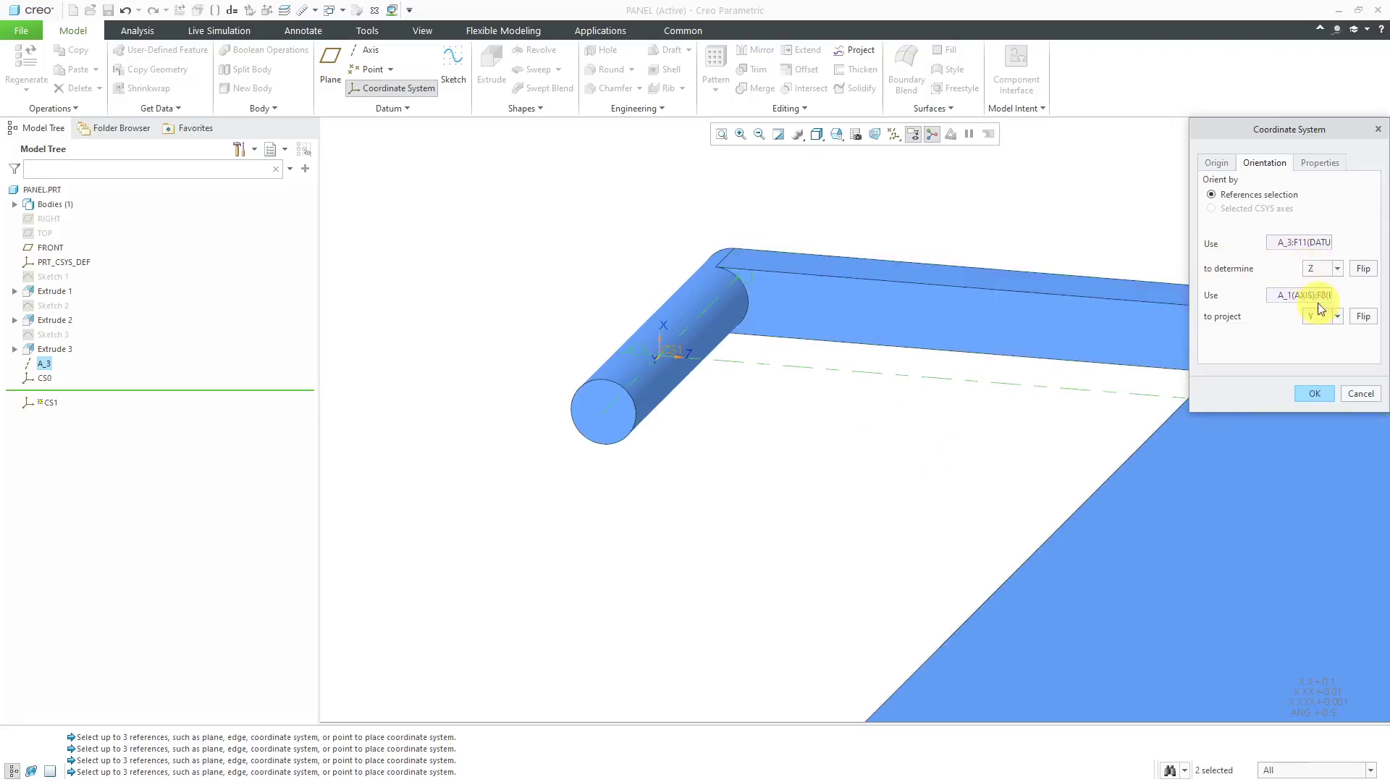
{"action": "left_click", "coordinate": [1361, 268]}
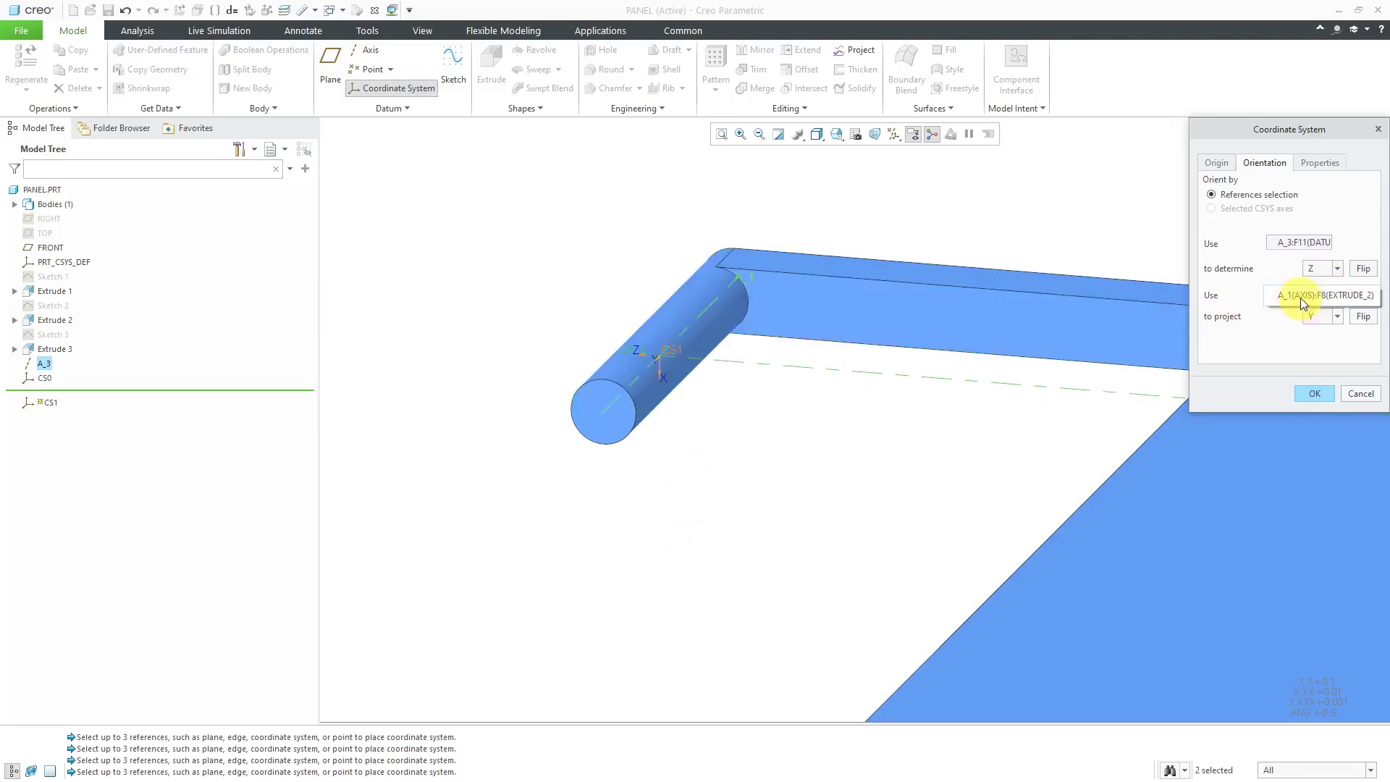
{"action": "scroll", "coordinate": [660, 362], "scroll_direction": "down", "scroll_amount": 2}
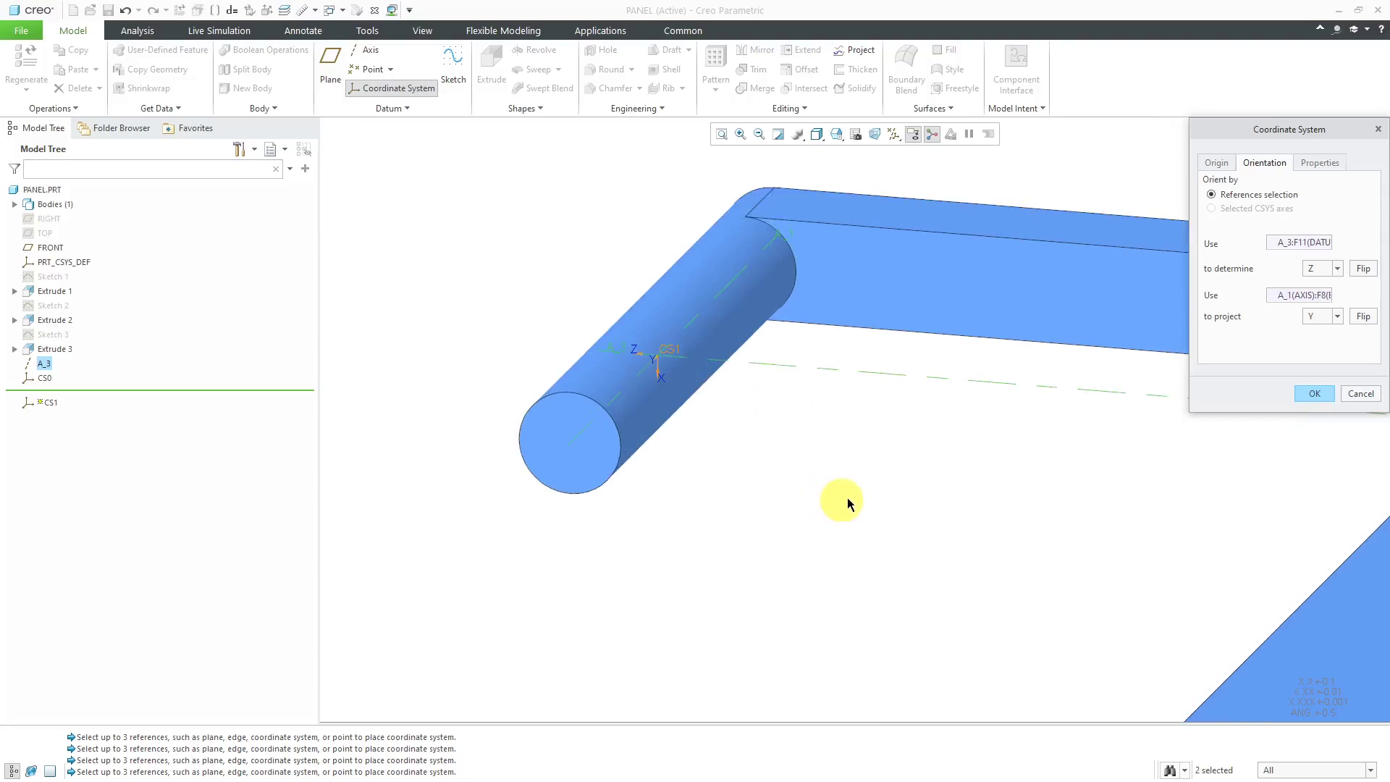
{"action": "left_click", "coordinate": [1313, 316]}
{"action": "left_click", "coordinate": [1312, 337]}
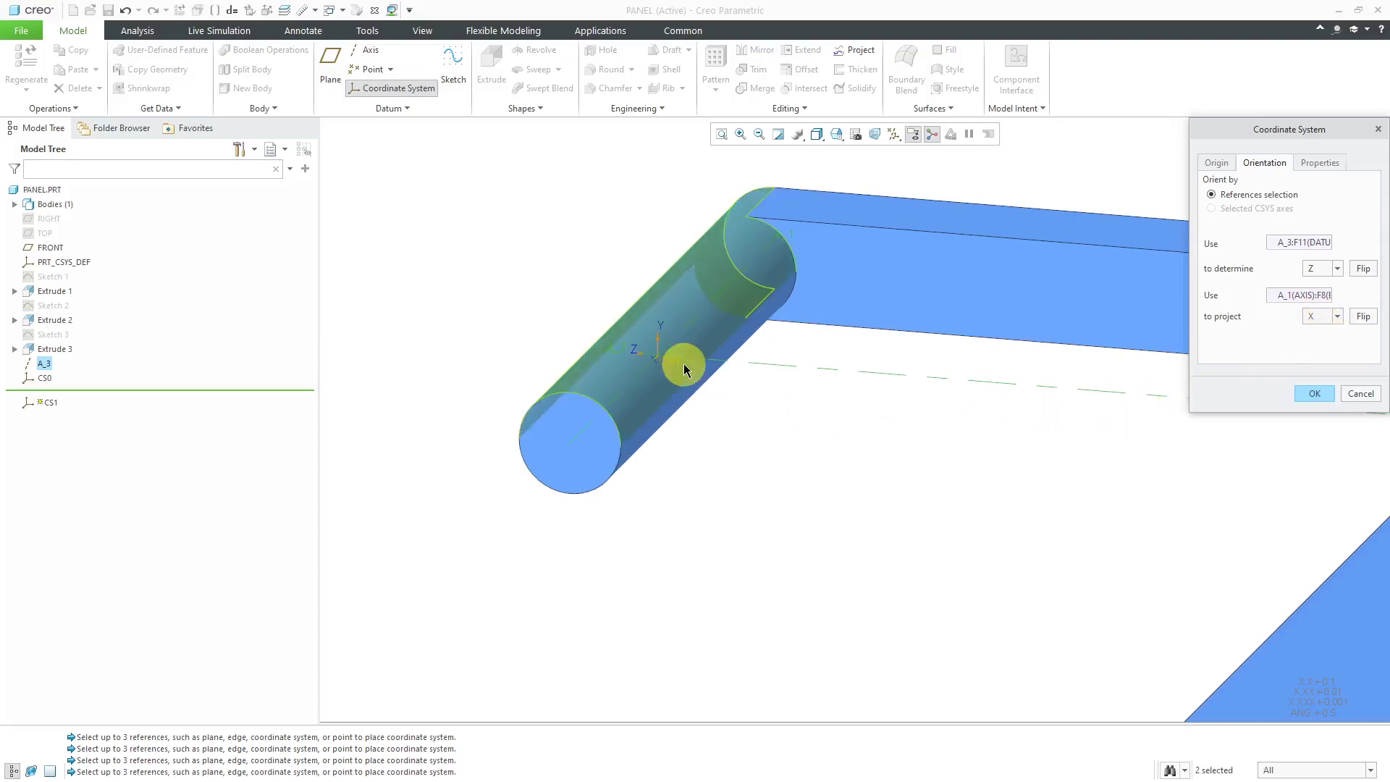
{"action": "scroll", "coordinate": [684, 360], "scroll_direction": "down", "scroll_amount": 3}
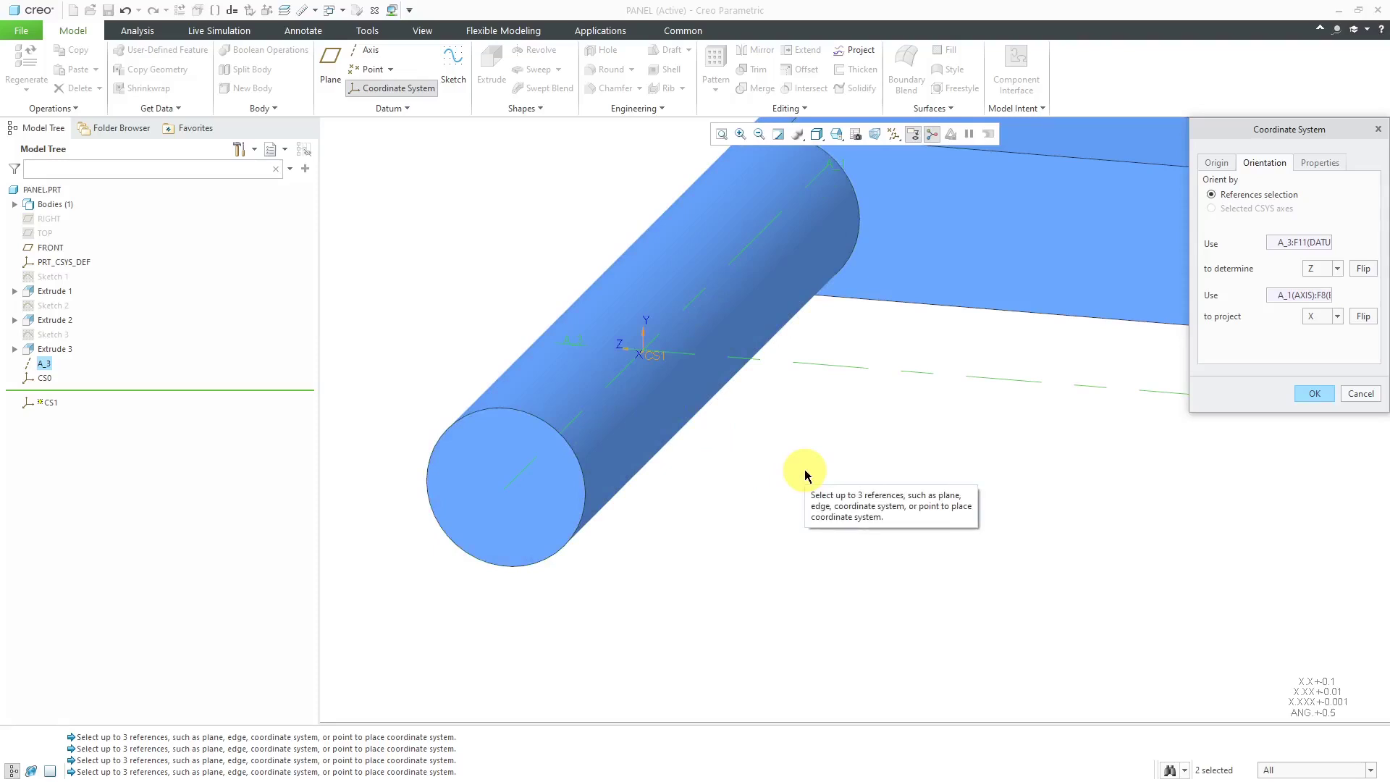
{"action": "left_click", "coordinate": [1315, 392]}
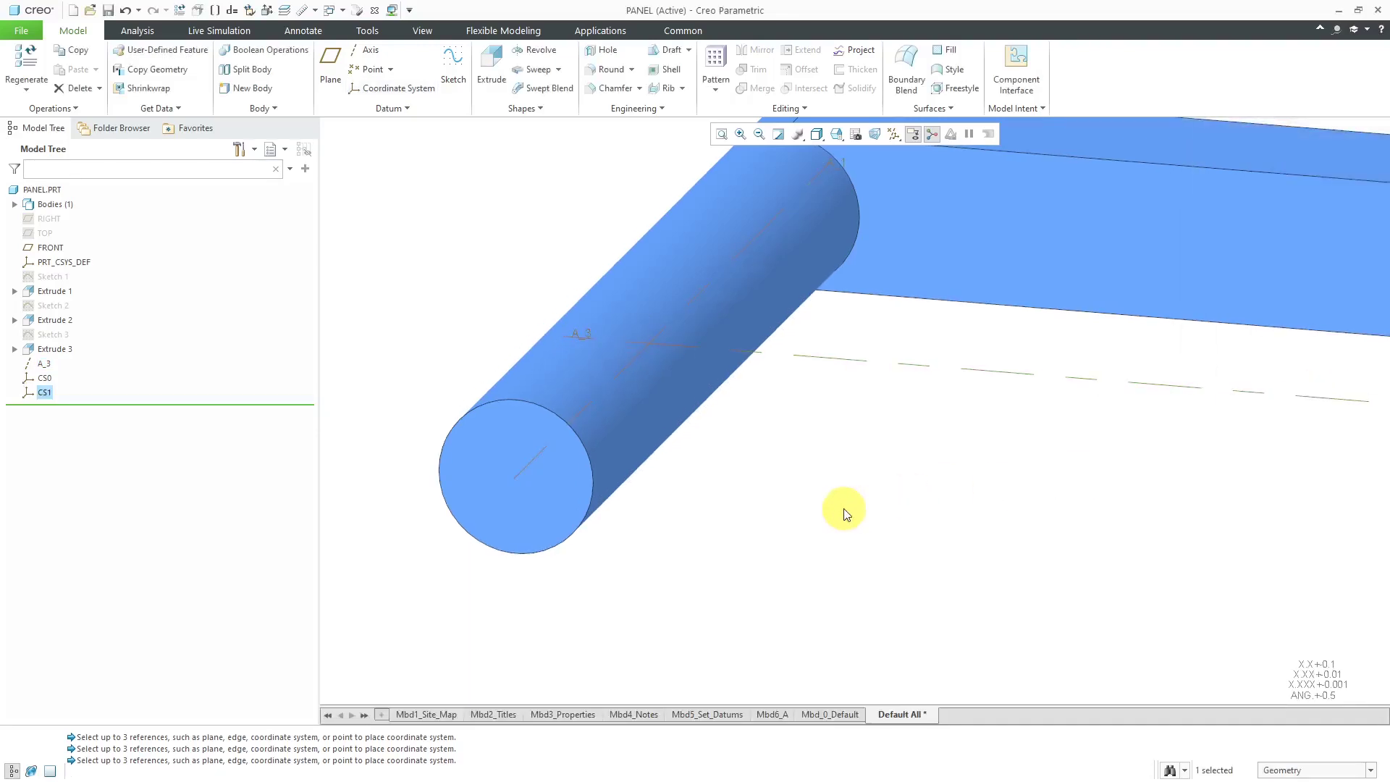
Turn on the display of coordinate systems to check the new one on the panel's pin
{"action": "left_click", "coordinate": [894, 138]}
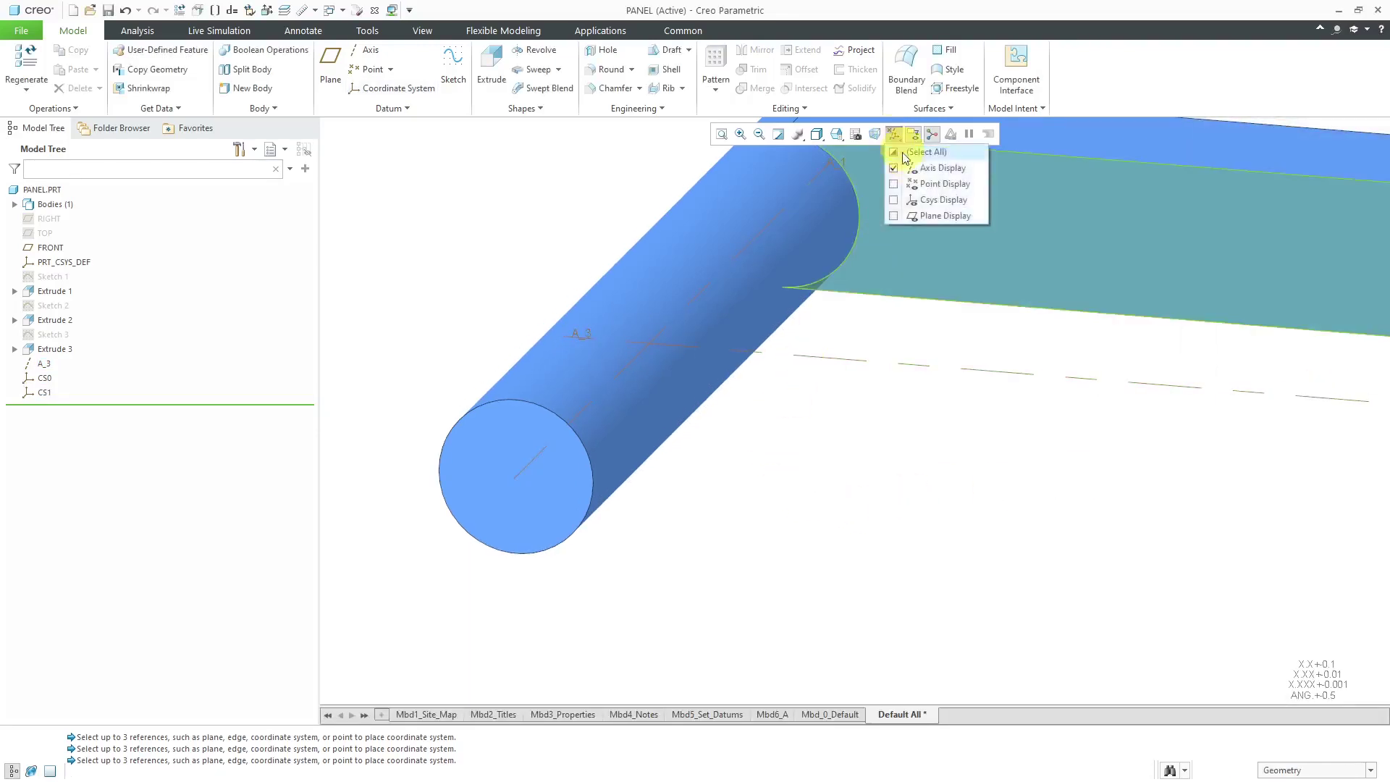
{"action": "left_click", "coordinate": [929, 208]}
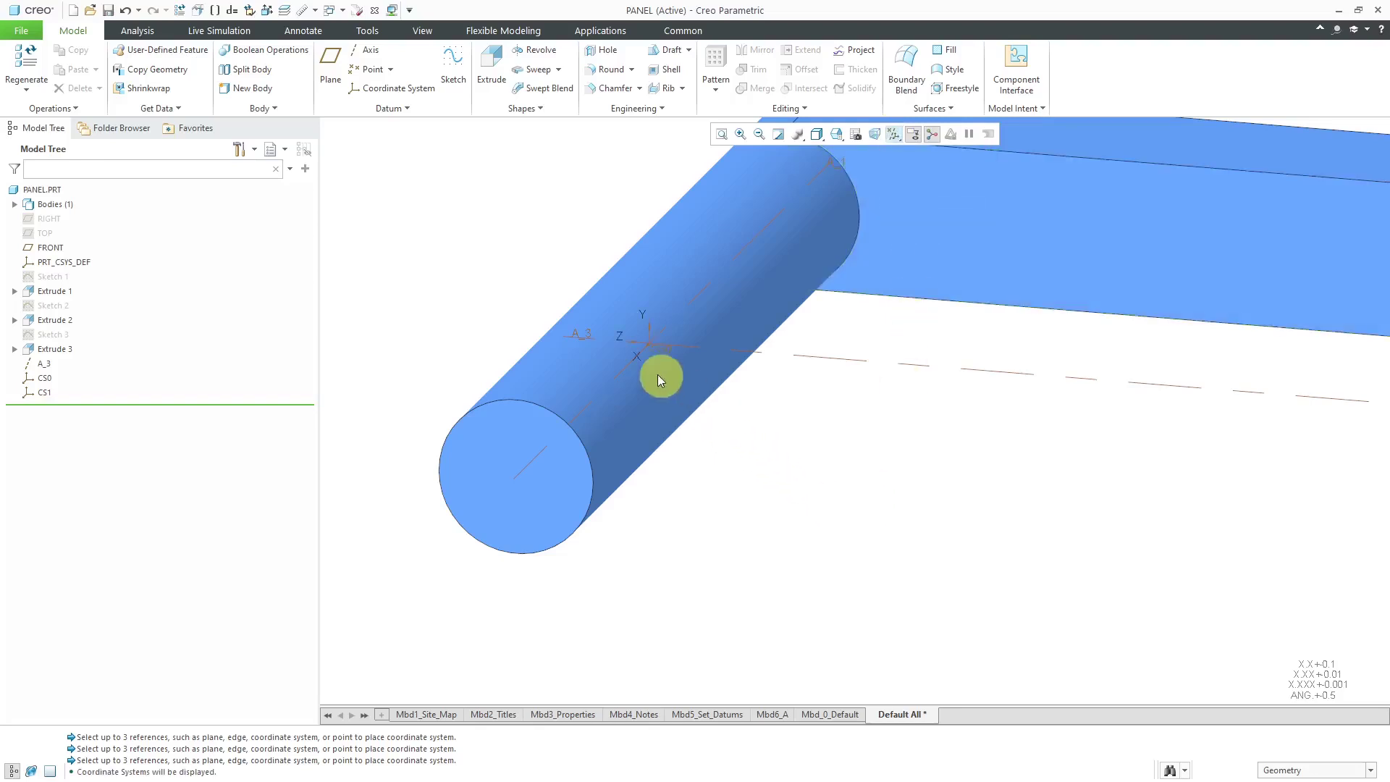
{"action": "scroll", "coordinate": [732, 433], "scroll_direction": "up", "scroll_amount": 1}
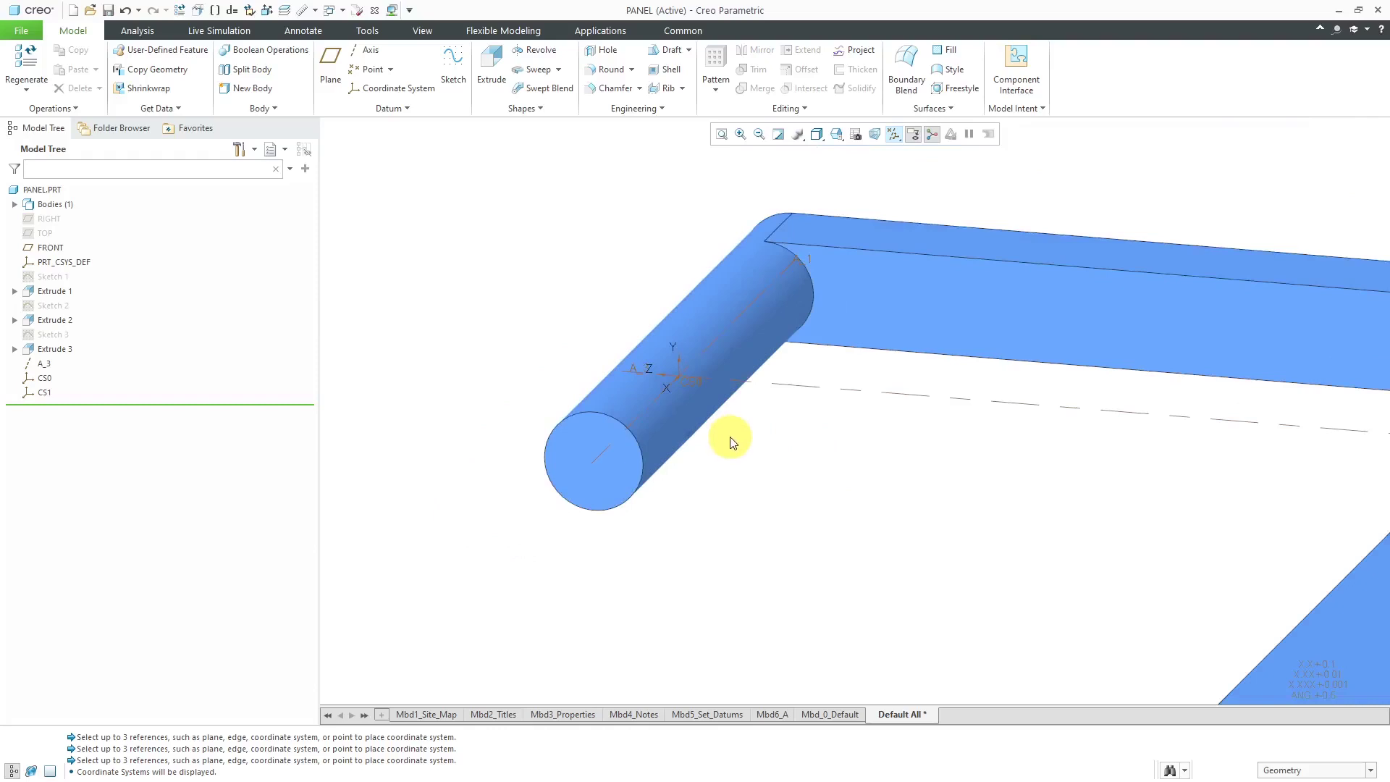
{"action": "scroll", "coordinate": [731, 442], "scroll_direction": "up", "scroll_amount": 3}
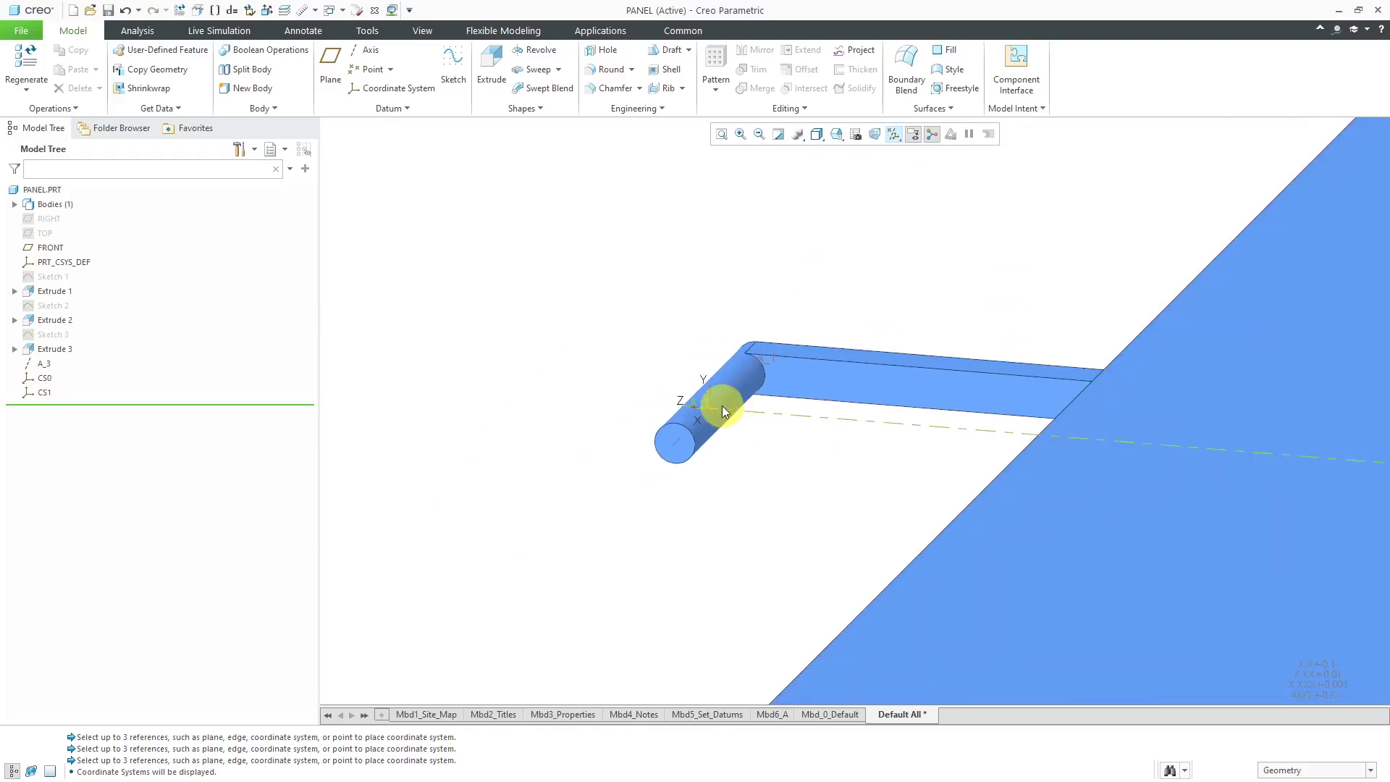
Return to the MECH-CONNECTIONS assembly and open the actuator's rod part, ELECTRAK_205_ROD24E, in its own window
{"action": "left_click", "coordinate": [342, 10]}
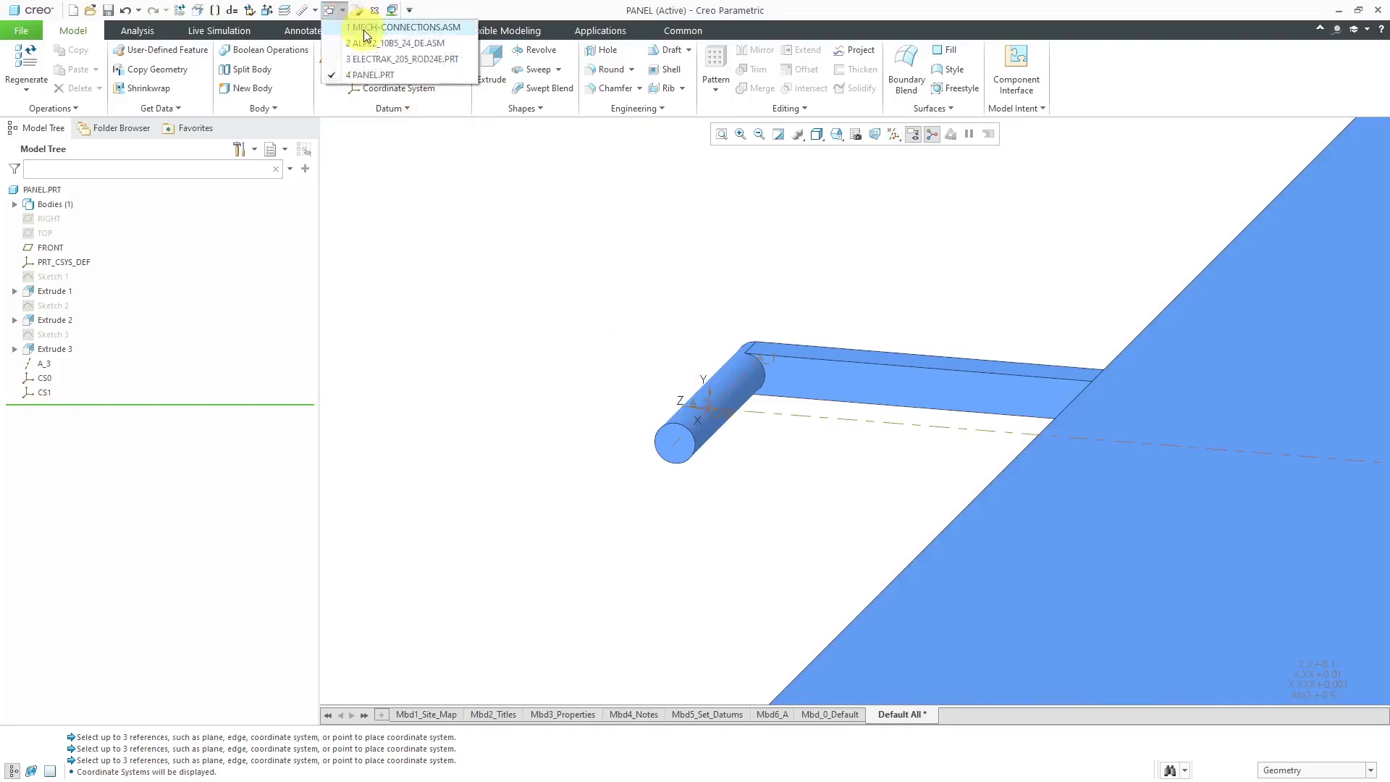
{"action": "left_click", "coordinate": [366, 29]}
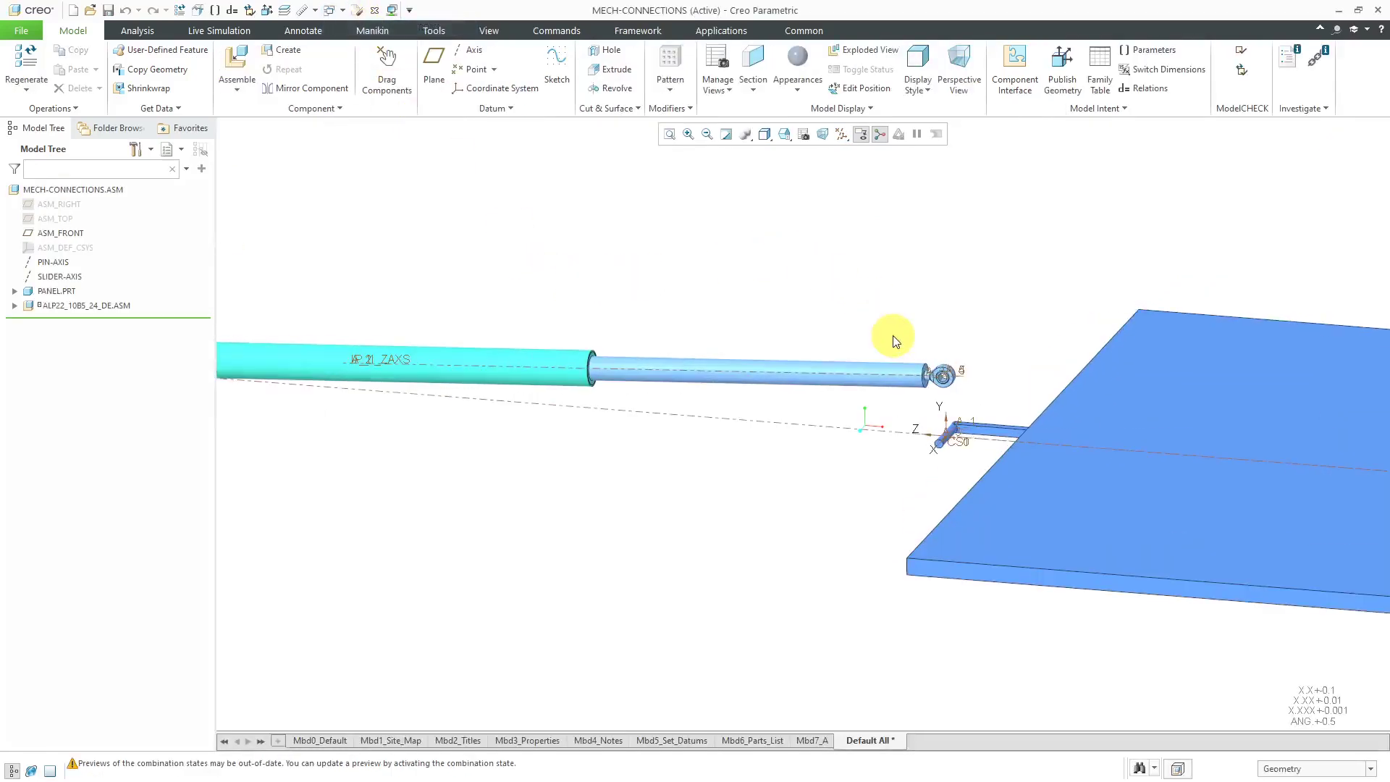
{"action": "left_click", "coordinate": [873, 366]}
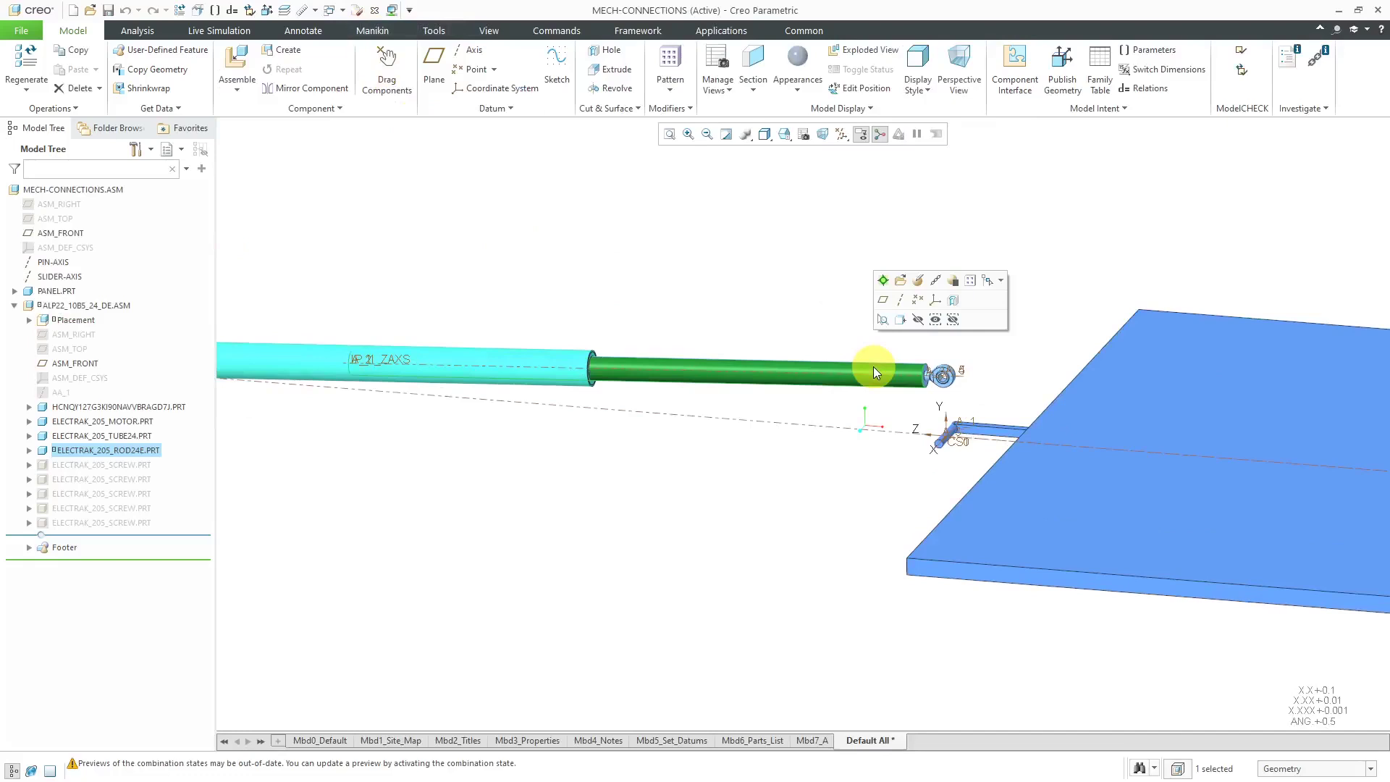
{"action": "left_click", "coordinate": [902, 282]}
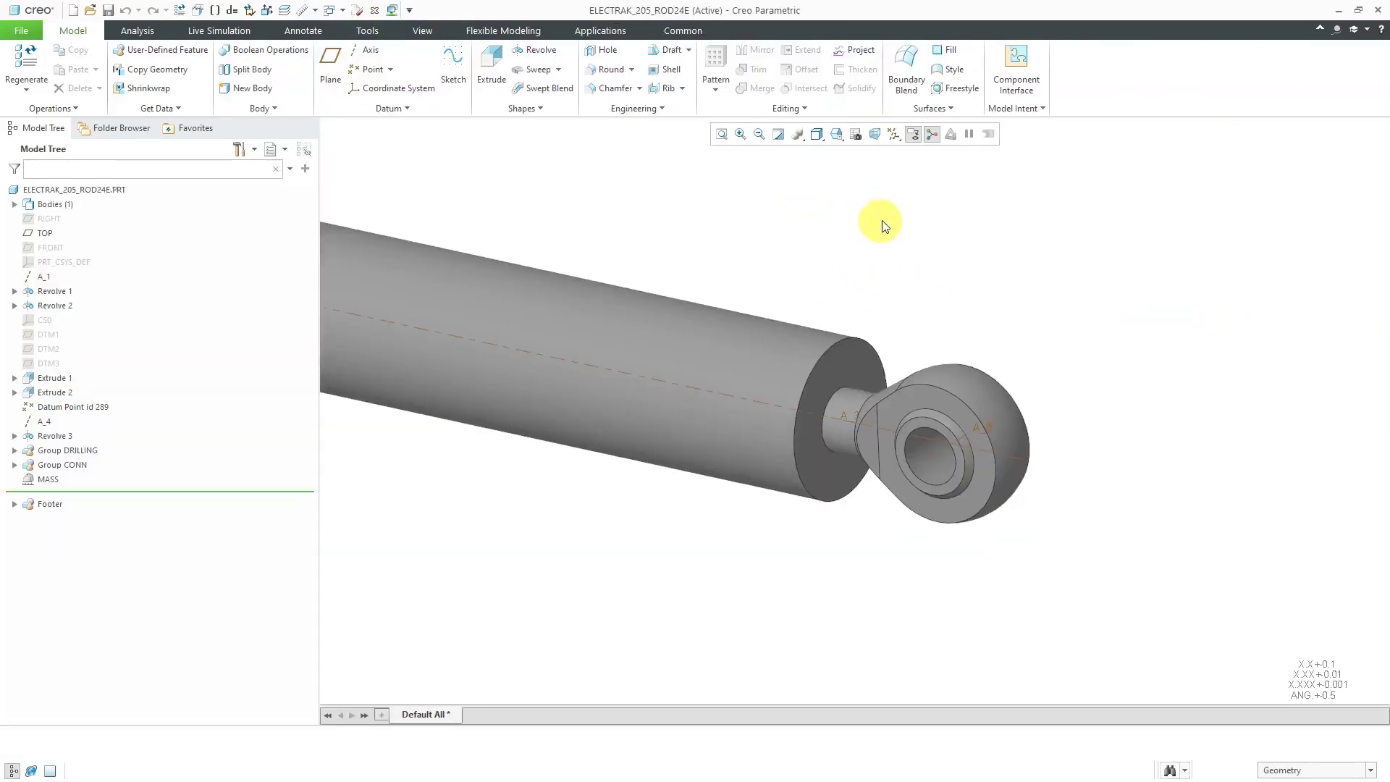
Start a coordinate system at the rod's end eye, with its origin at the intersection of axes A_4 and A_1
{"action": "left_click", "coordinate": [403, 87]}
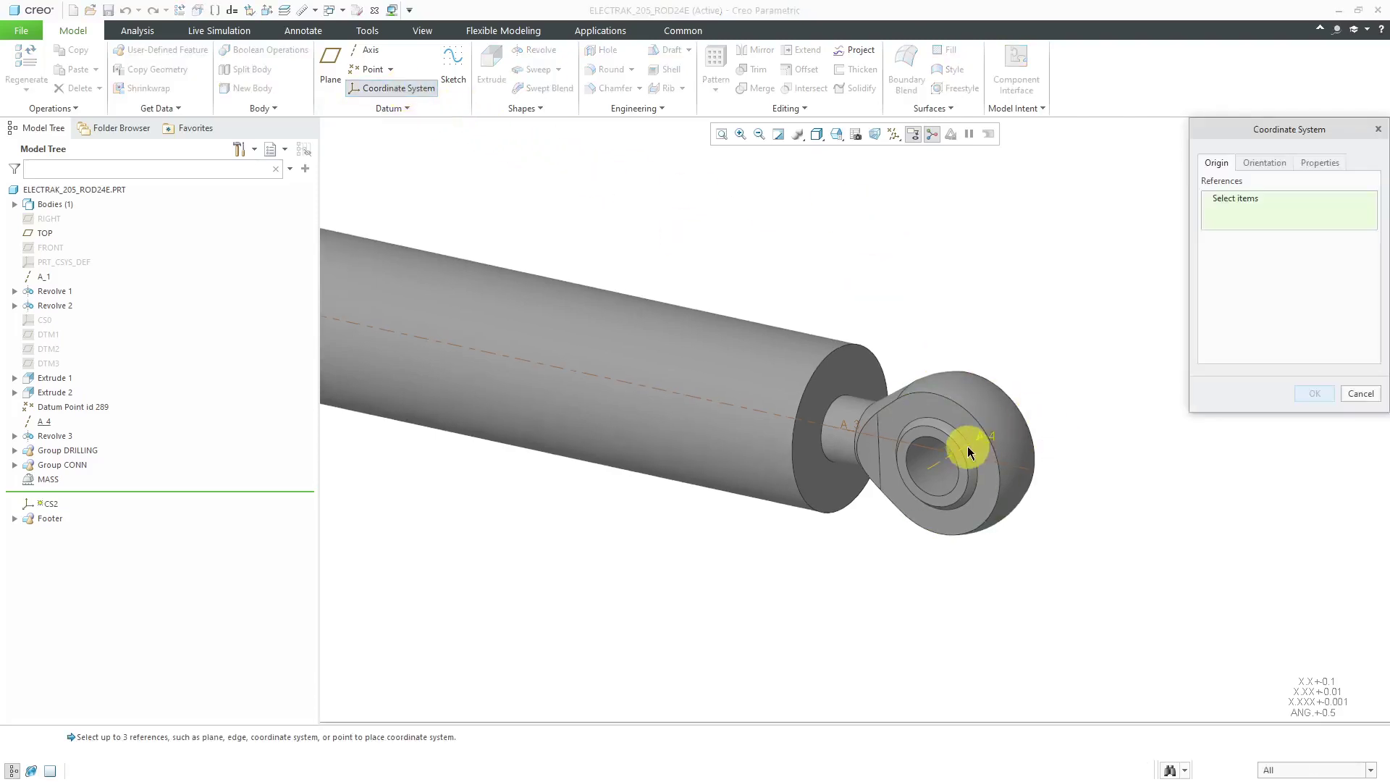
{"action": "left_click", "coordinate": [1018, 469]}
{"action": "left_click", "coordinate": [1017, 469], "text": "ctrl"}
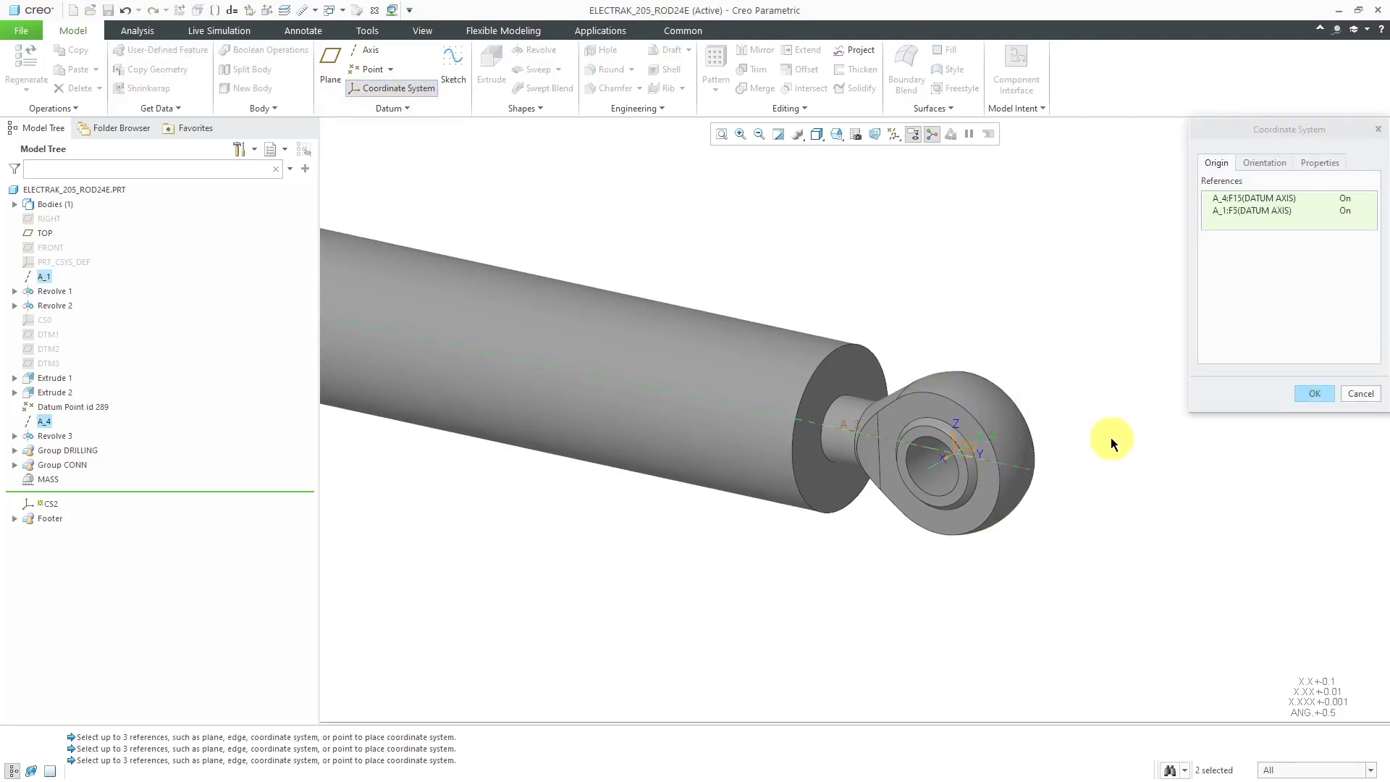
Orient the rod's coordinate system with X along A_4 and Z projected from A_1, flipped back toward the rod, and create it
{"action": "left_click", "coordinate": [1265, 163]}
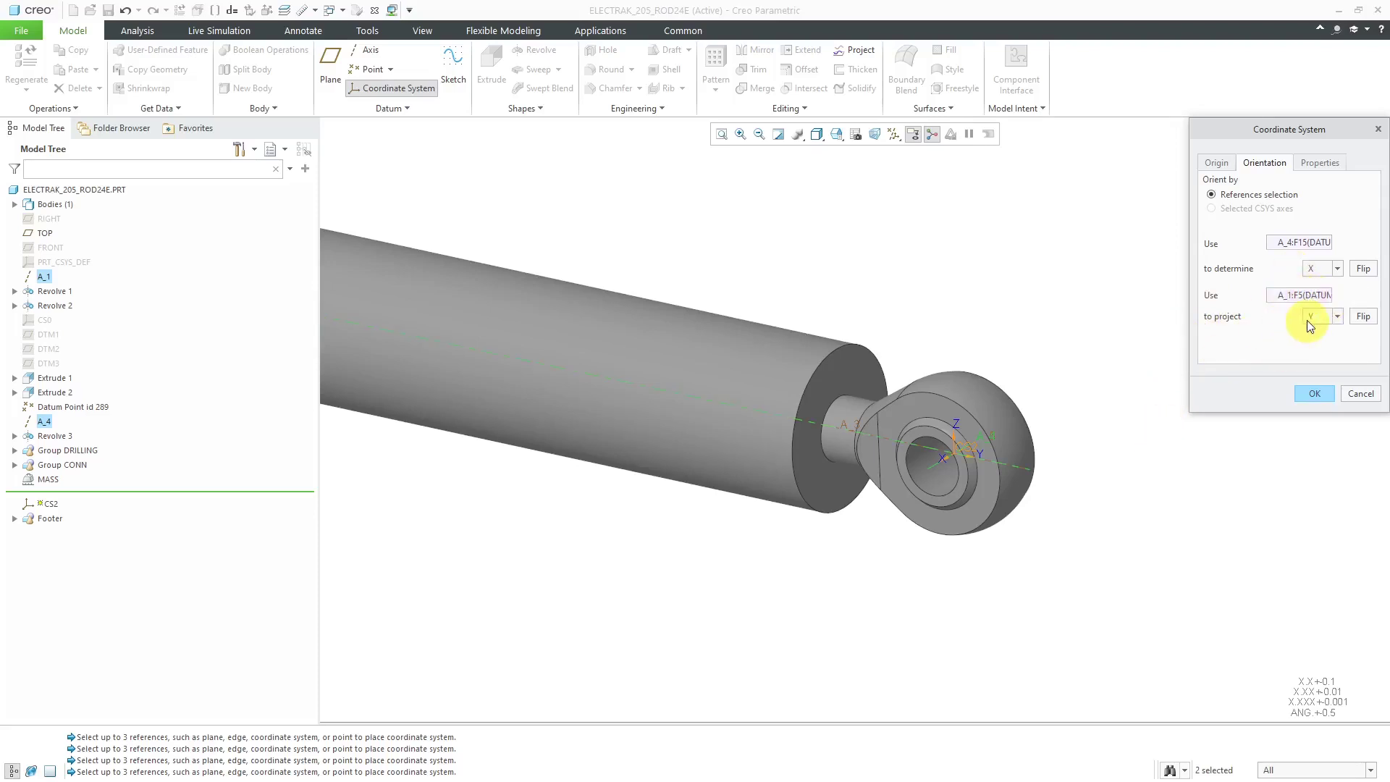
{"action": "left_click", "coordinate": [1314, 343]}
{"action": "left_click", "coordinate": [1362, 318]}
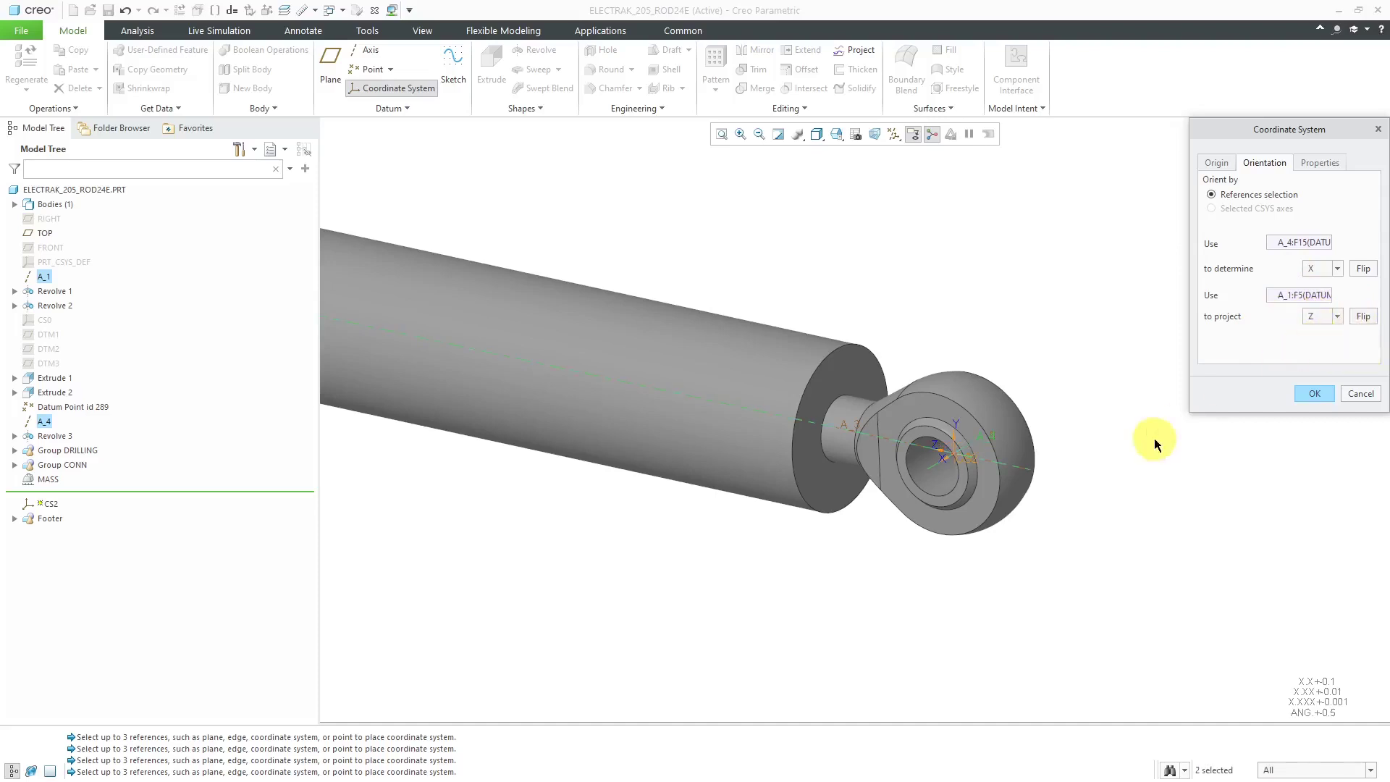
{"action": "scroll", "coordinate": [940, 459], "scroll_direction": "up", "scroll_amount": 5}
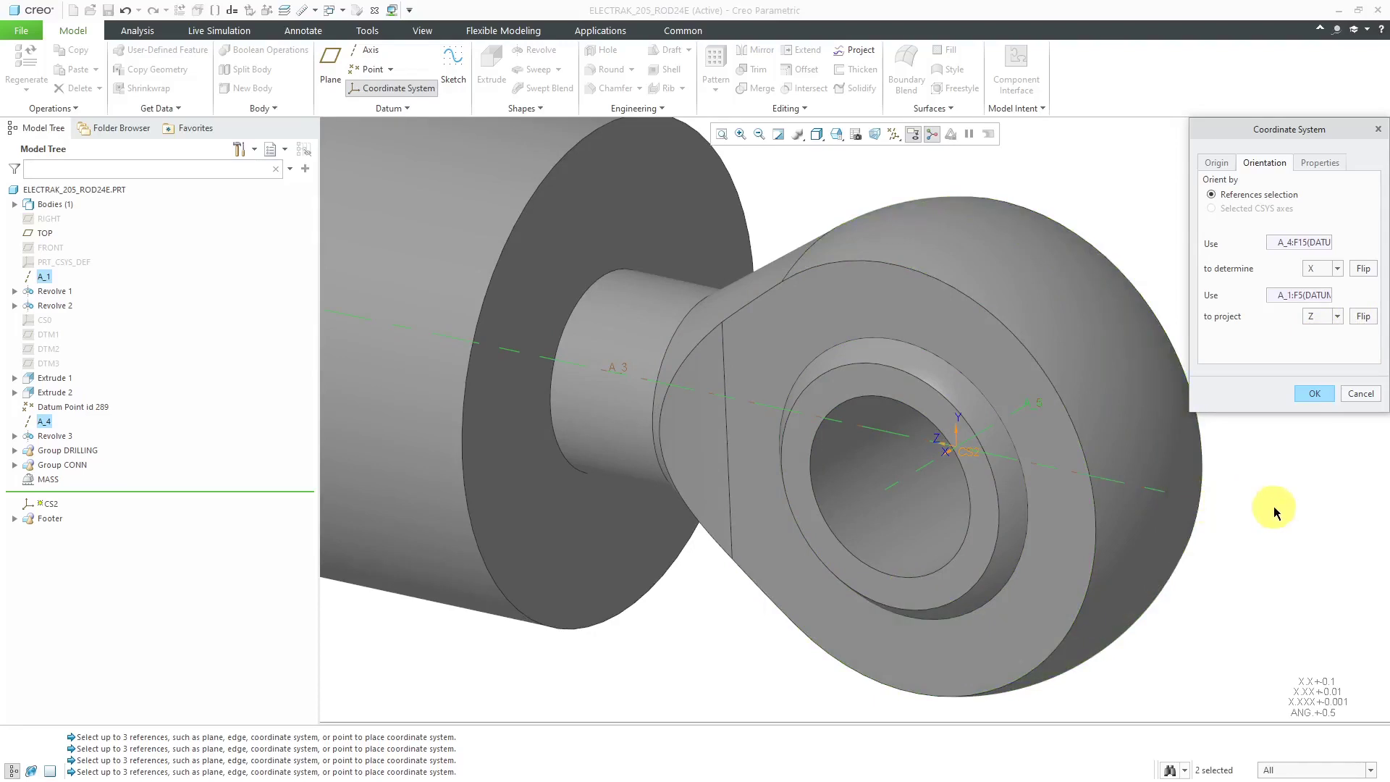
{"action": "left_click", "coordinate": [1315, 395]}
{"action": "scroll", "coordinate": [1154, 431], "scroll_direction": "down", "scroll_amount": 5}
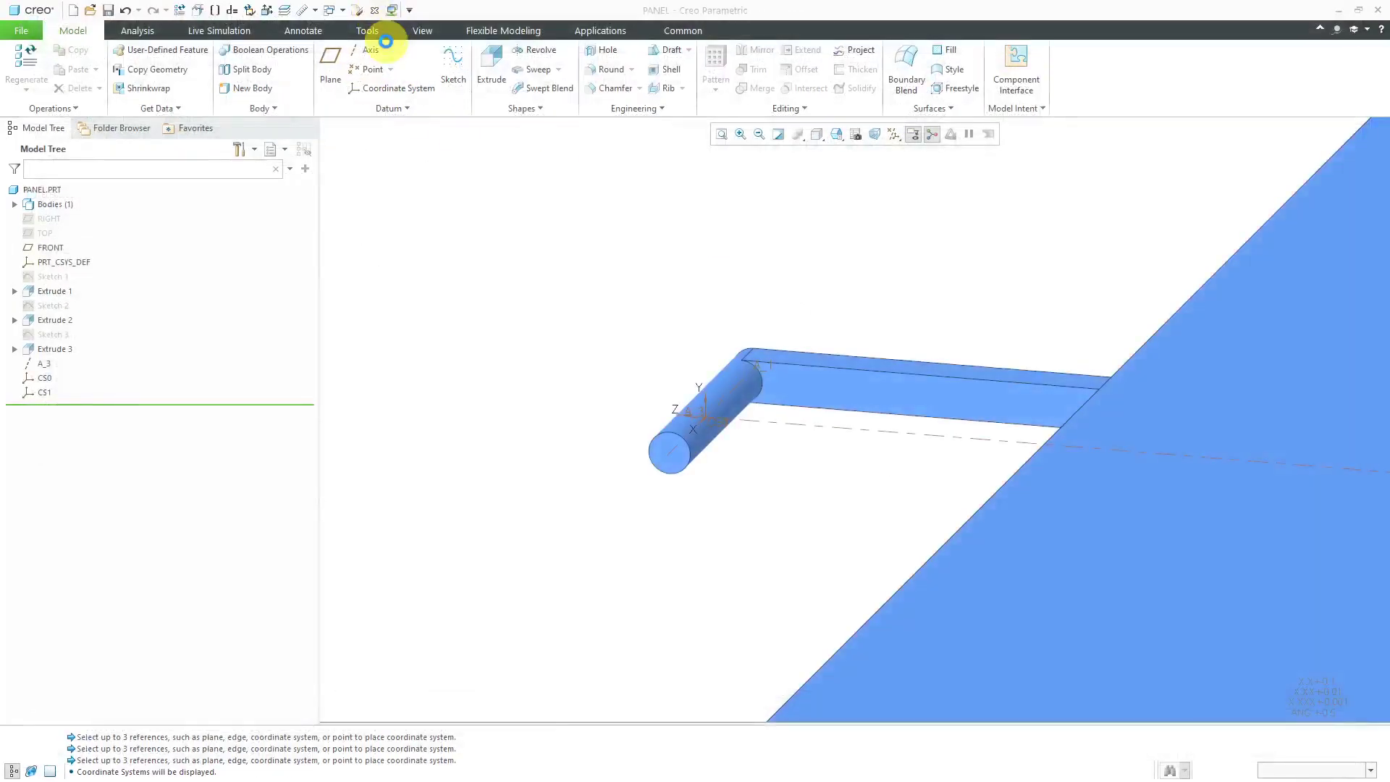
Return to the MECH-CONNECTIONS assembly, redefine the actuator subassembly's placement and add a new connection set beside its Pin connection
{"action": "left_click", "coordinate": [374, 10]}
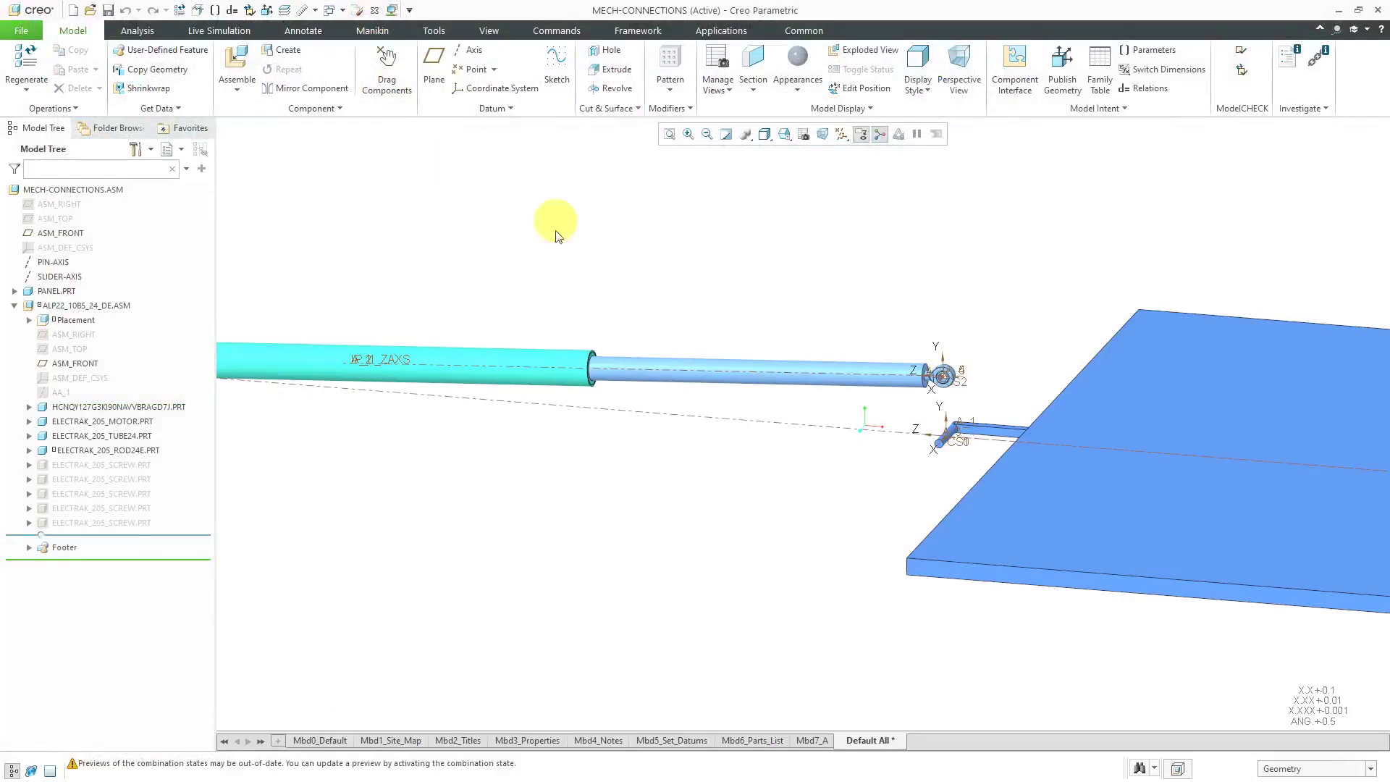
{"action": "left_click", "coordinate": [81, 307]}
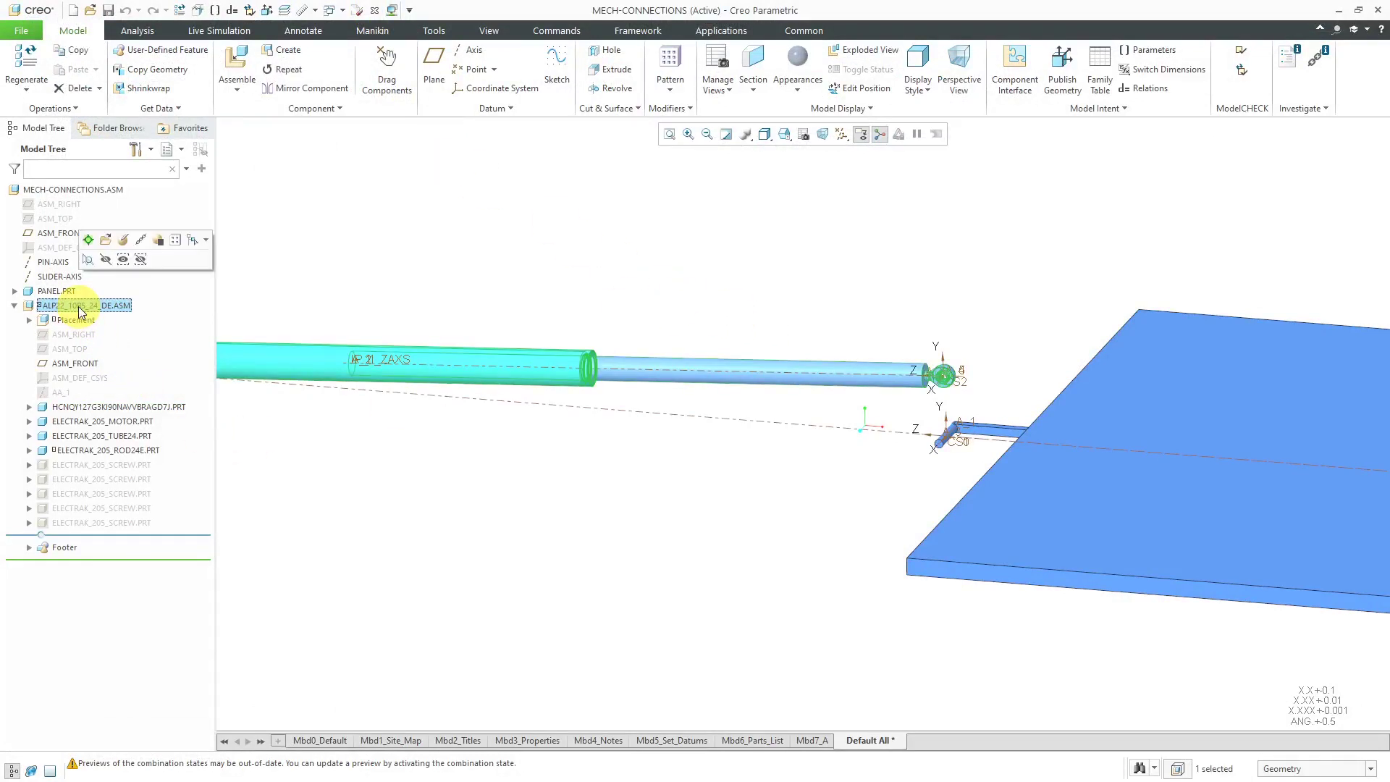
{"action": "left_click", "coordinate": [123, 241]}
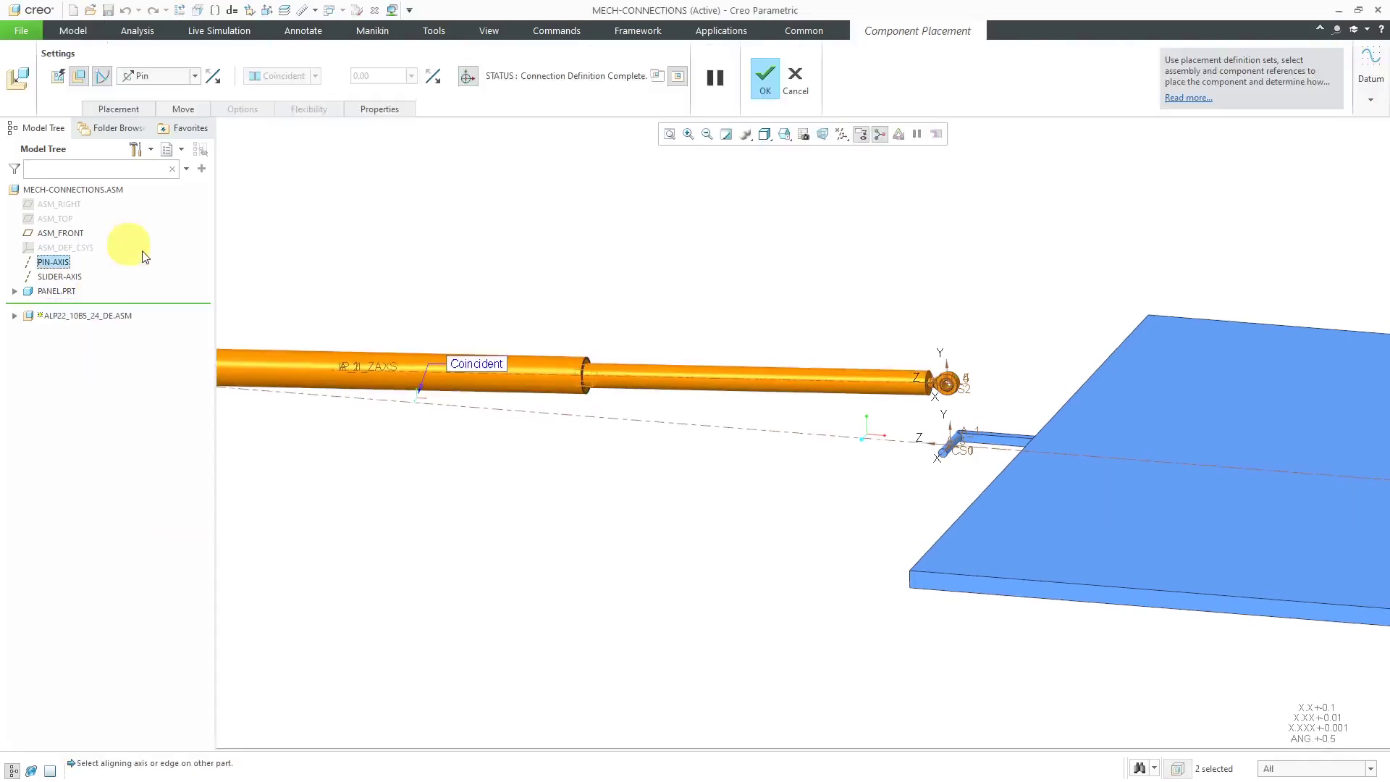
{"action": "left_click", "coordinate": [120, 109]}
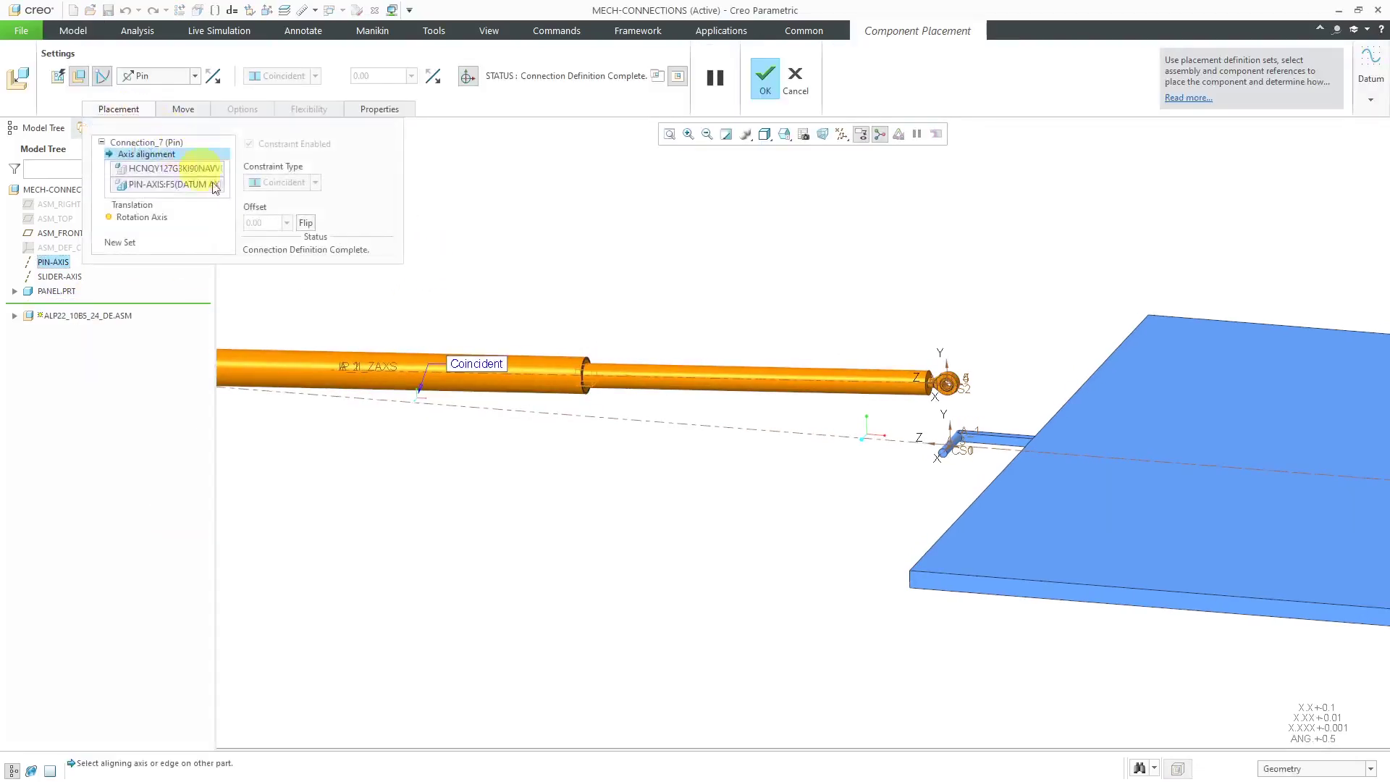
{"action": "left_click", "coordinate": [114, 242]}
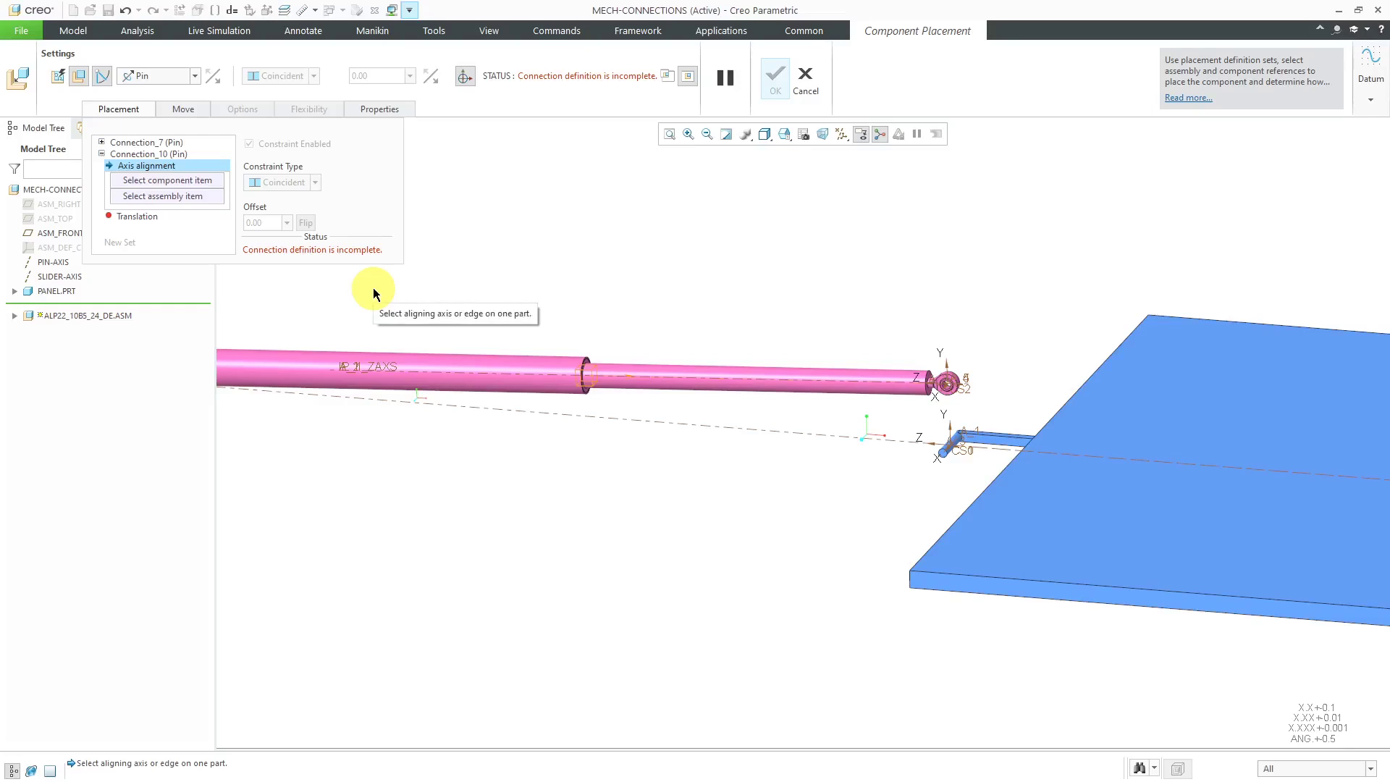
Make the new set a Weld connection between the rod end's coordinate system and the panel pin's CS1, and accept the placement
{"action": "left_click", "coordinate": [189, 76]}
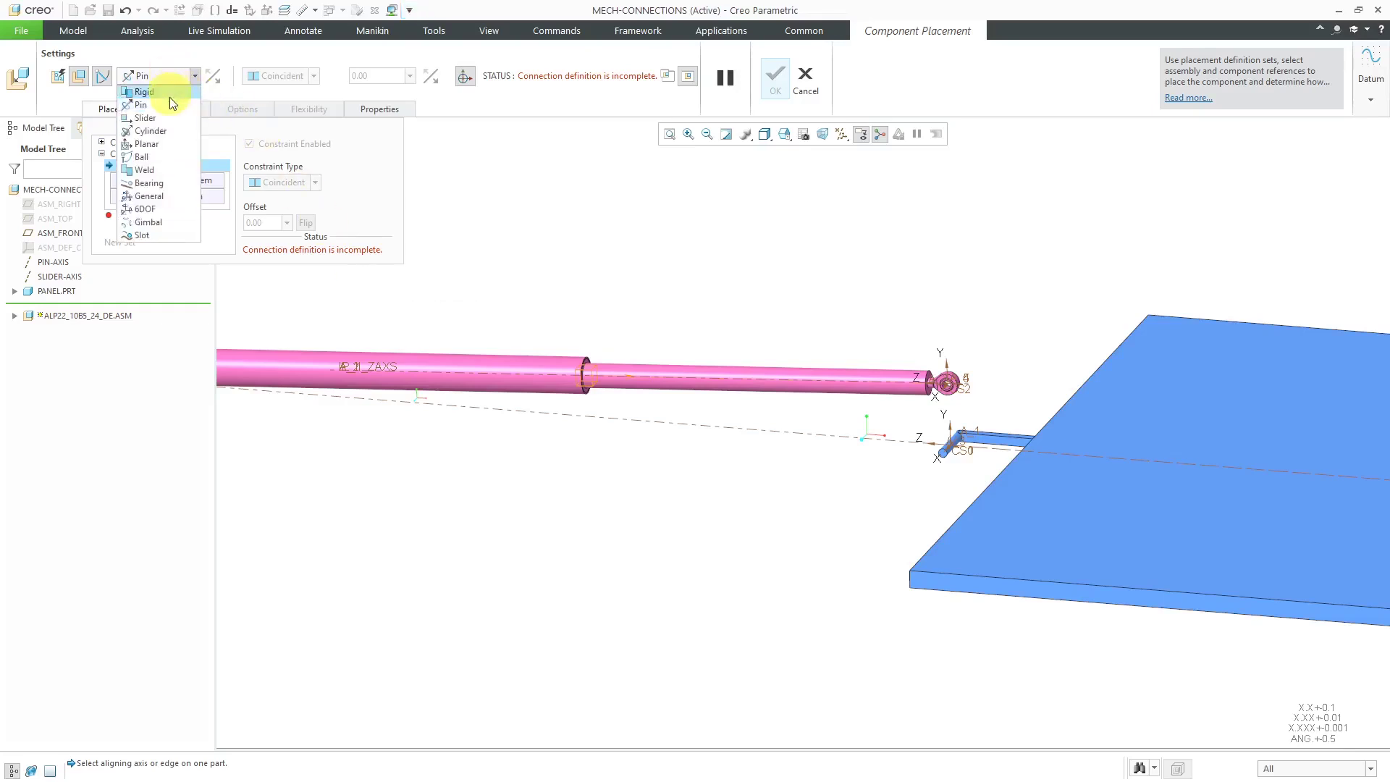
{"action": "left_click", "coordinate": [172, 168]}
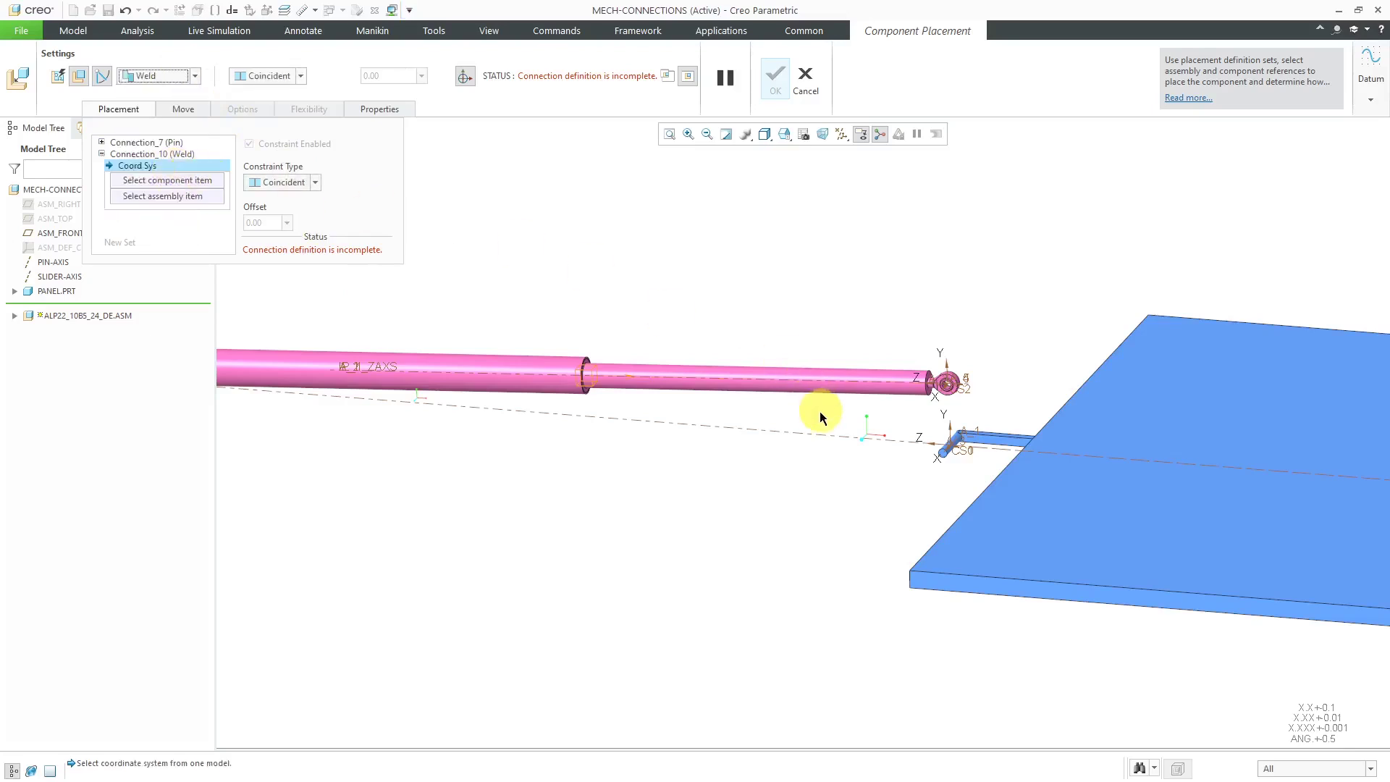
{"action": "left_click", "coordinate": [967, 391]}
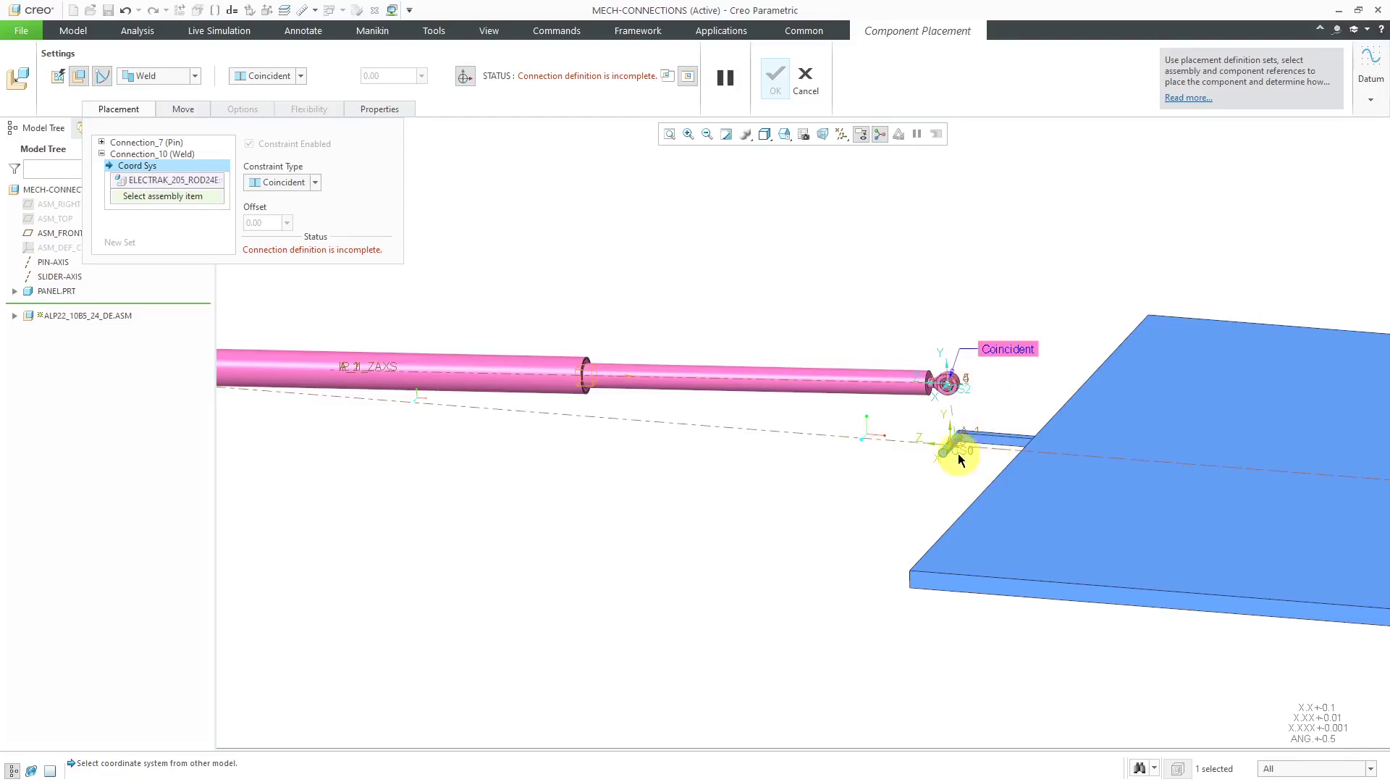
{"action": "left_click", "coordinate": [958, 453]}
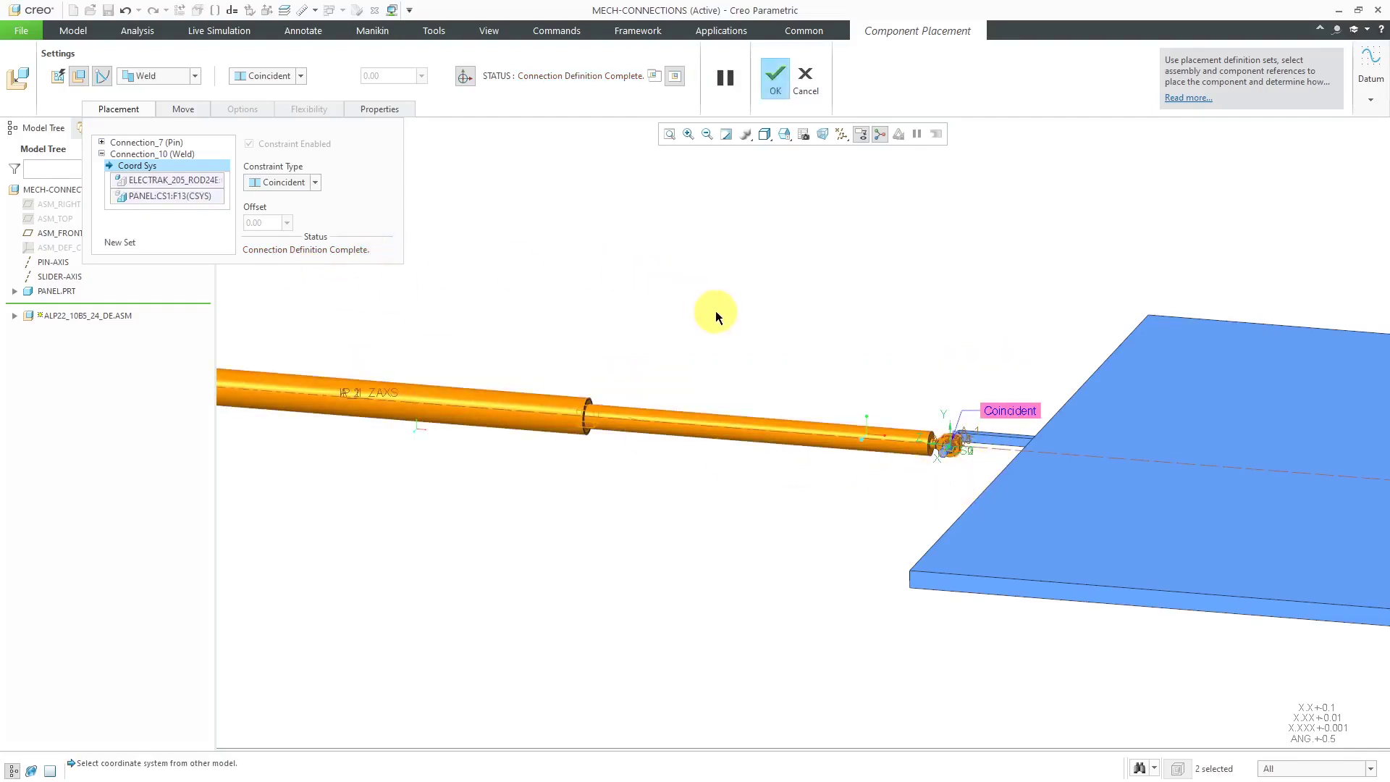
{"action": "left_click", "coordinate": [771, 85]}
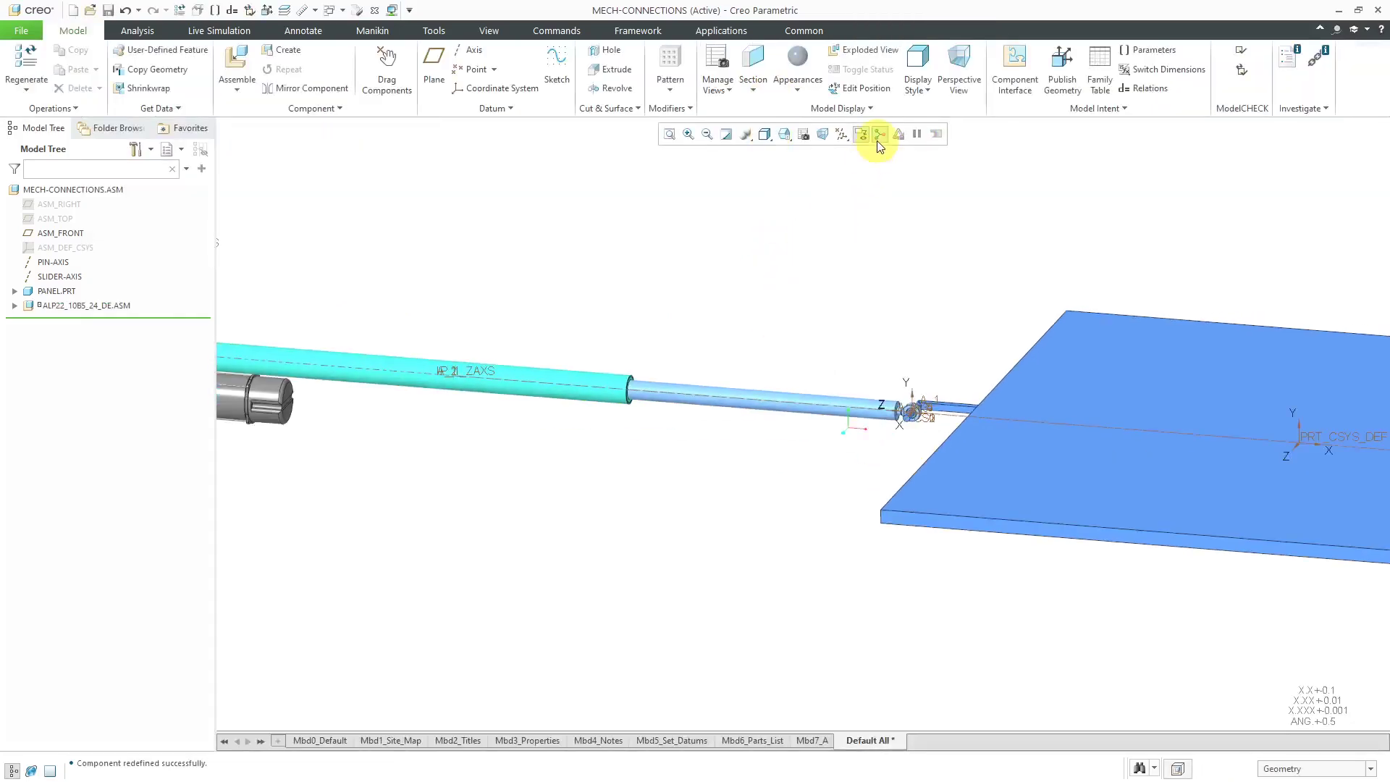
Turn off the display of axes and coordinate systems in the assembly
{"action": "left_click", "coordinate": [842, 136]}
{"action": "left_click", "coordinate": [883, 167]}
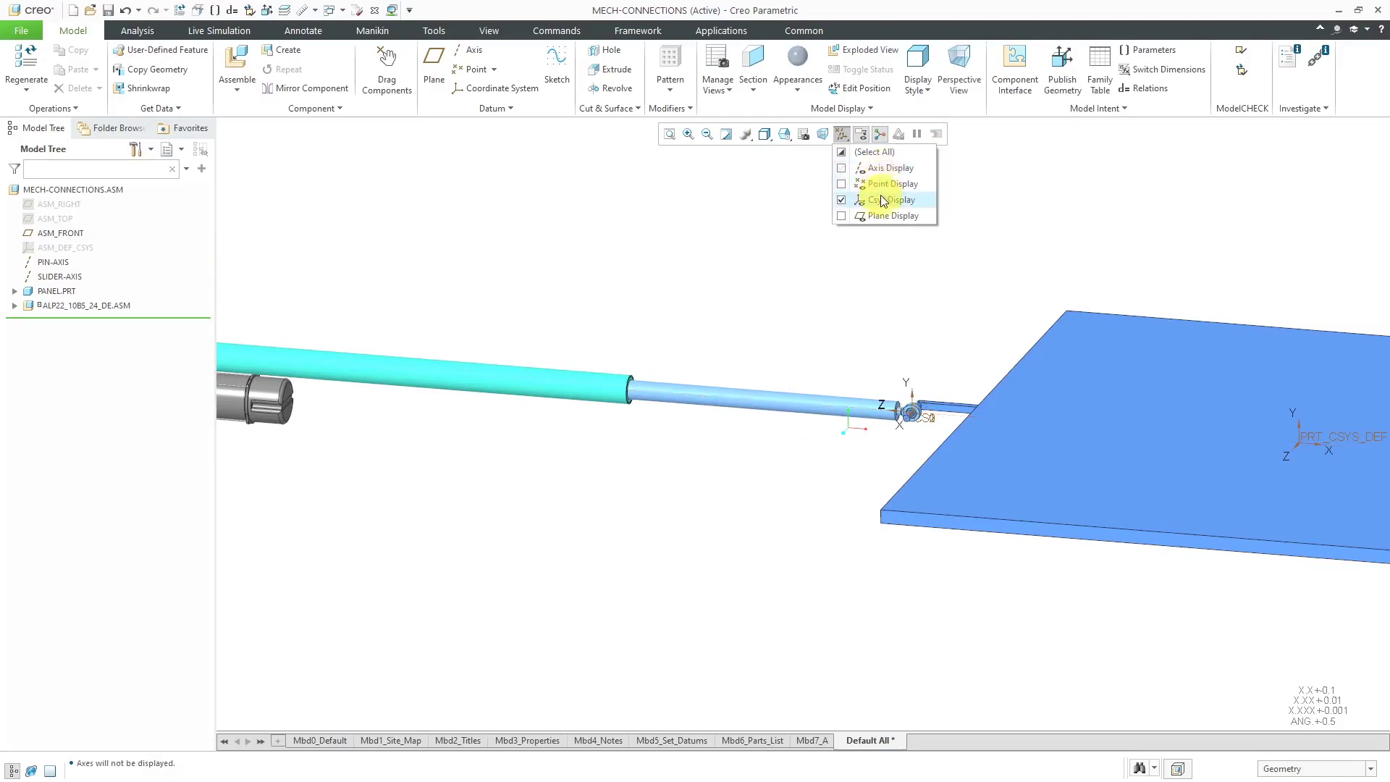
{"action": "left_click", "coordinate": [883, 200]}
{"action": "scroll", "coordinate": [918, 366], "scroll_direction": "down", "scroll_amount": 3}
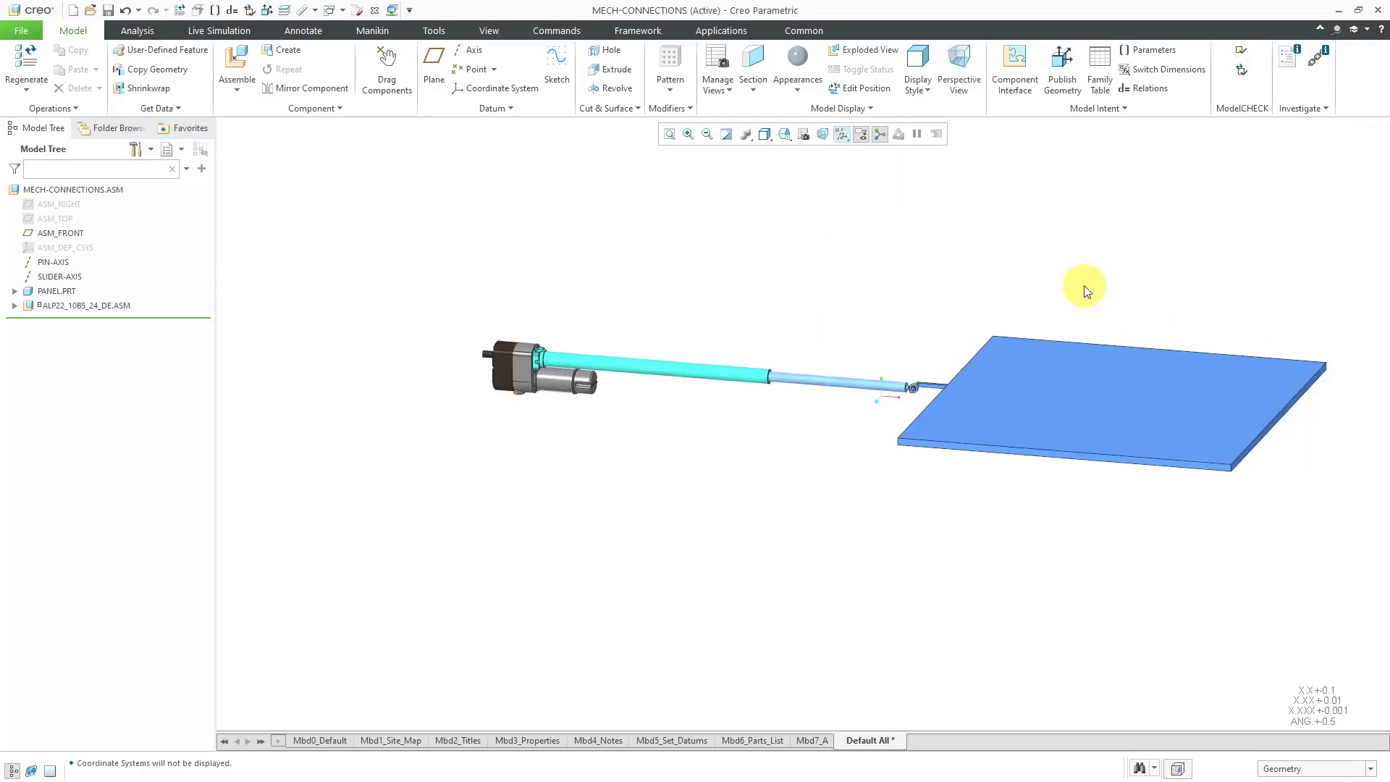
Set the panel's position dimension to 75 and regenerate the assembly to move the actuator rod
{"action": "left_click", "coordinate": [1092, 371]}
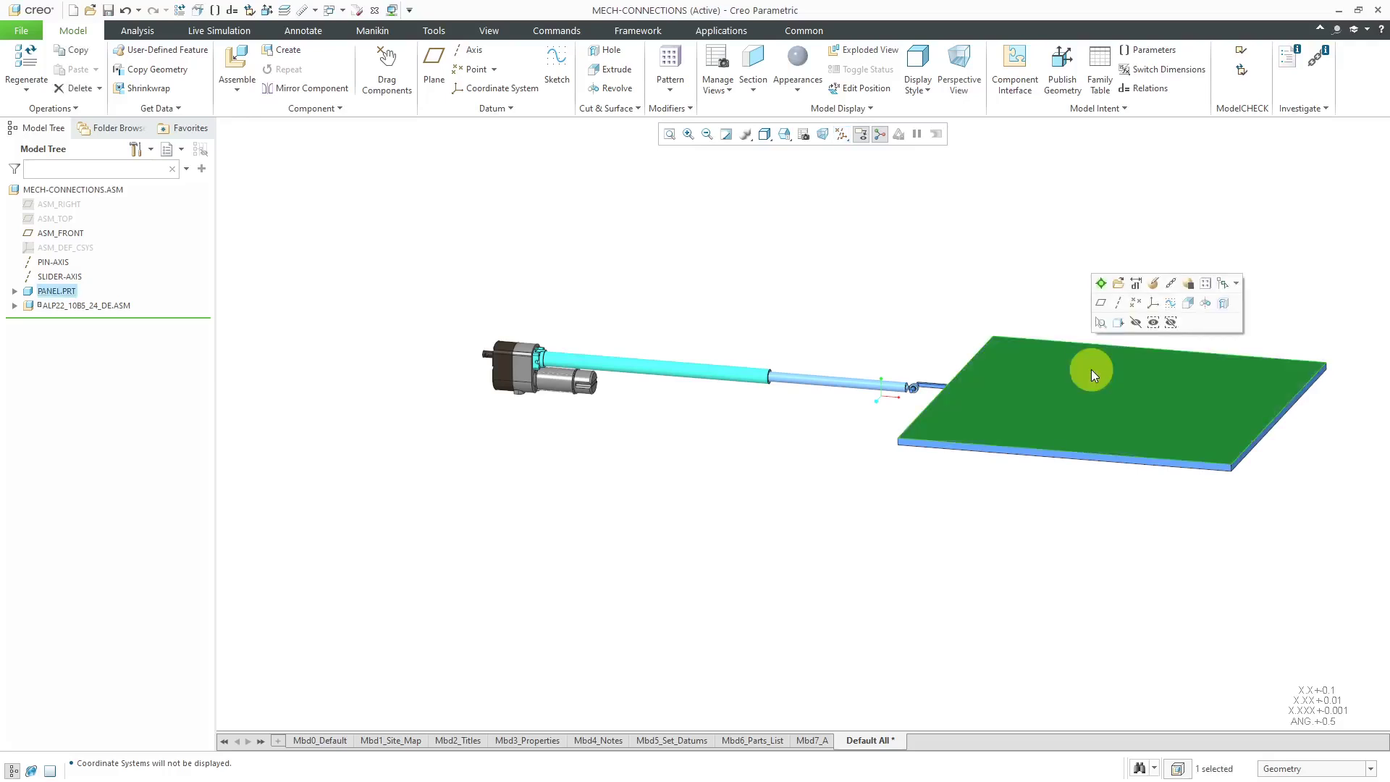
{"action": "left_click", "coordinate": [1136, 282]}
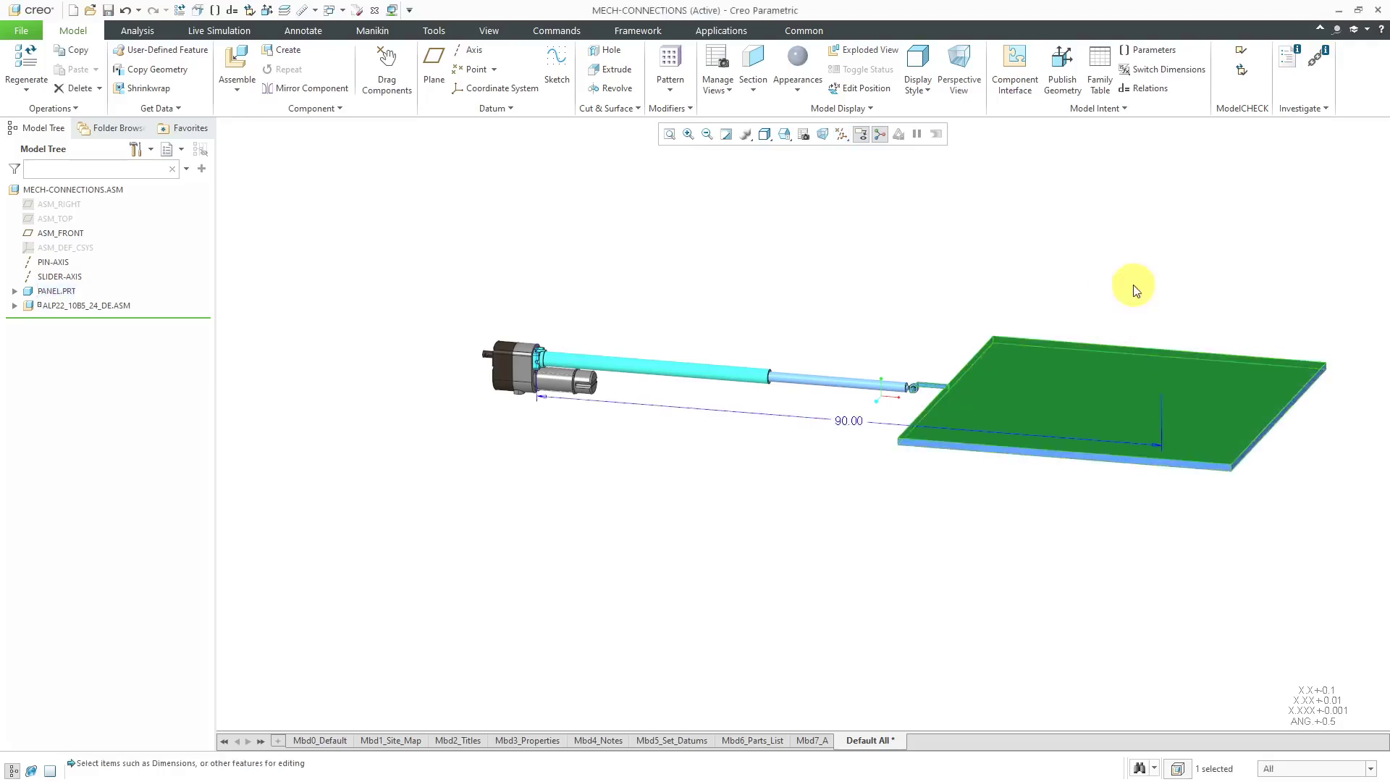
{"action": "double_click", "coordinate": [845, 418]}
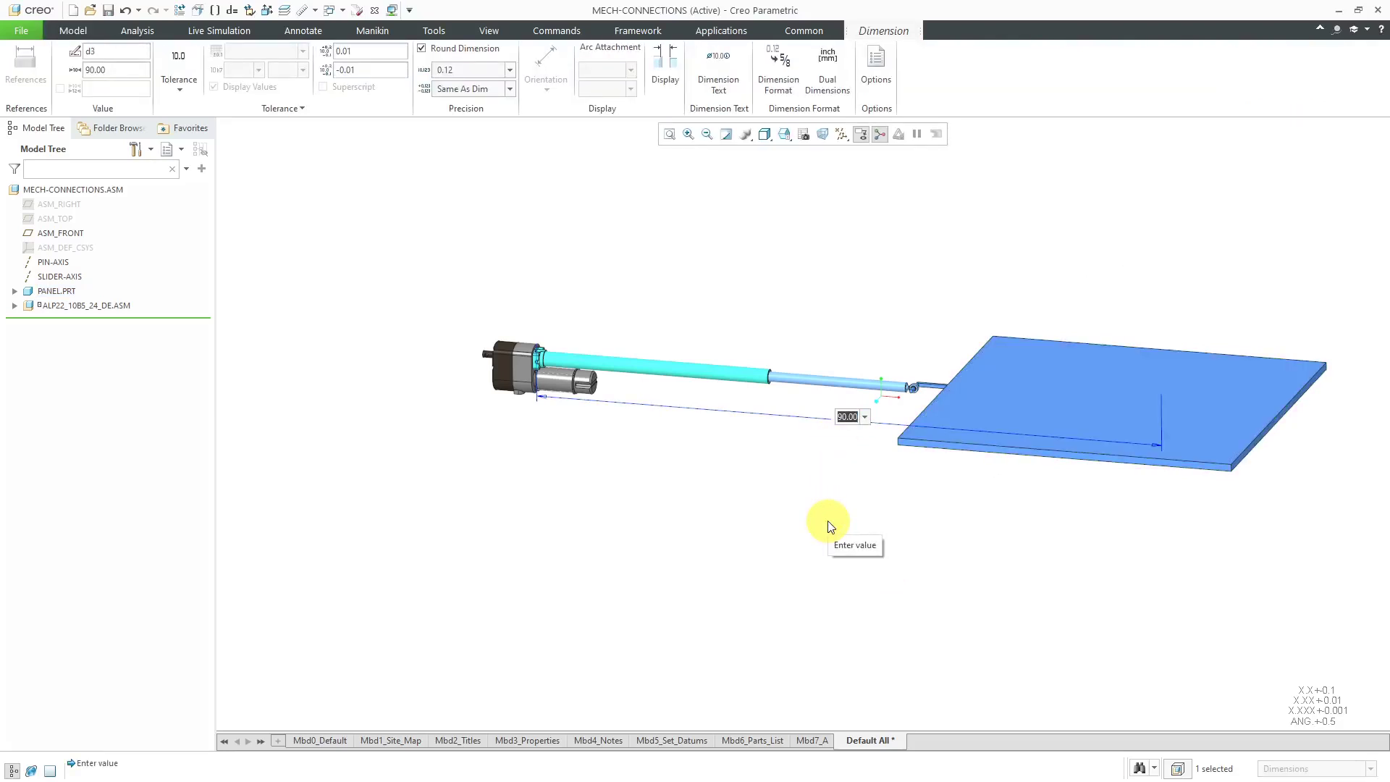
{"action": "type", "text": "75"}
{"action": "key", "text": "Return"}
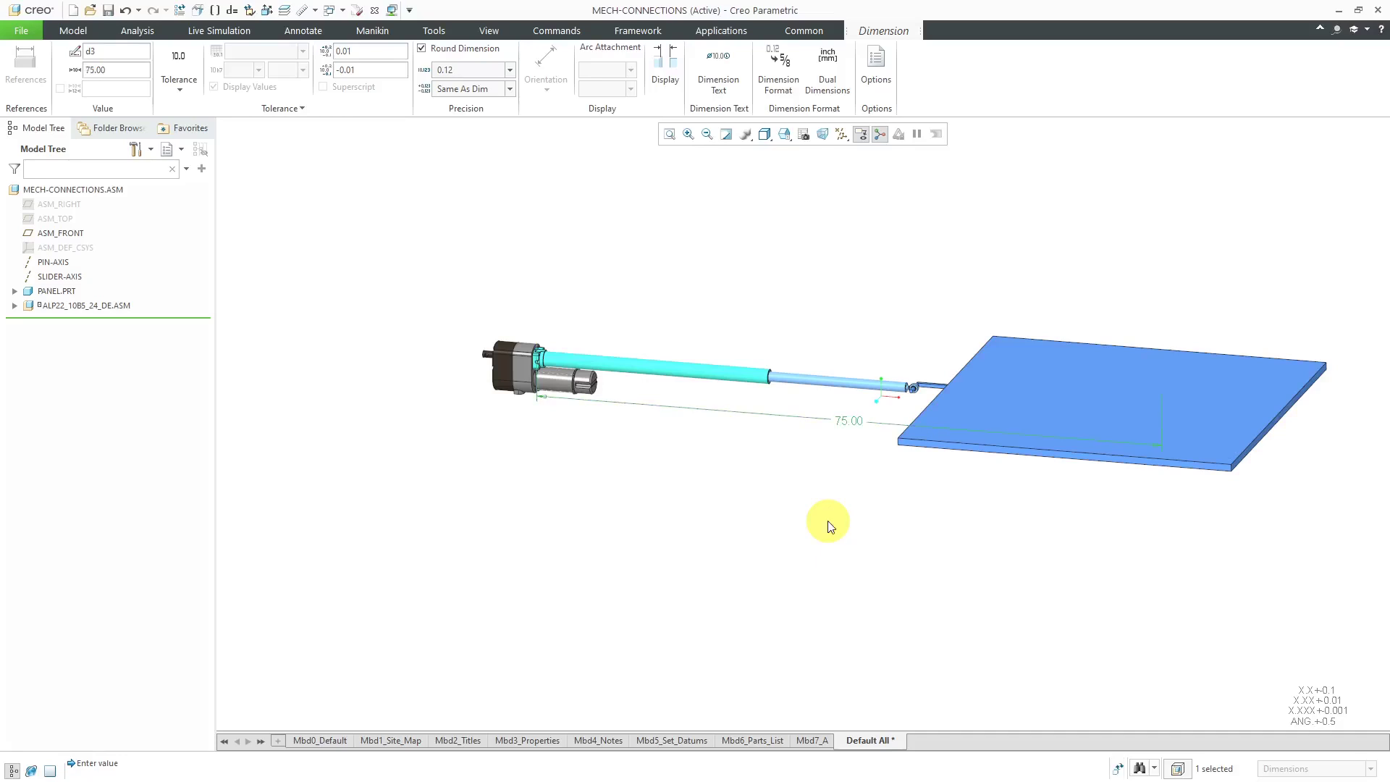
{"action": "left_click", "coordinate": [1119, 769]}
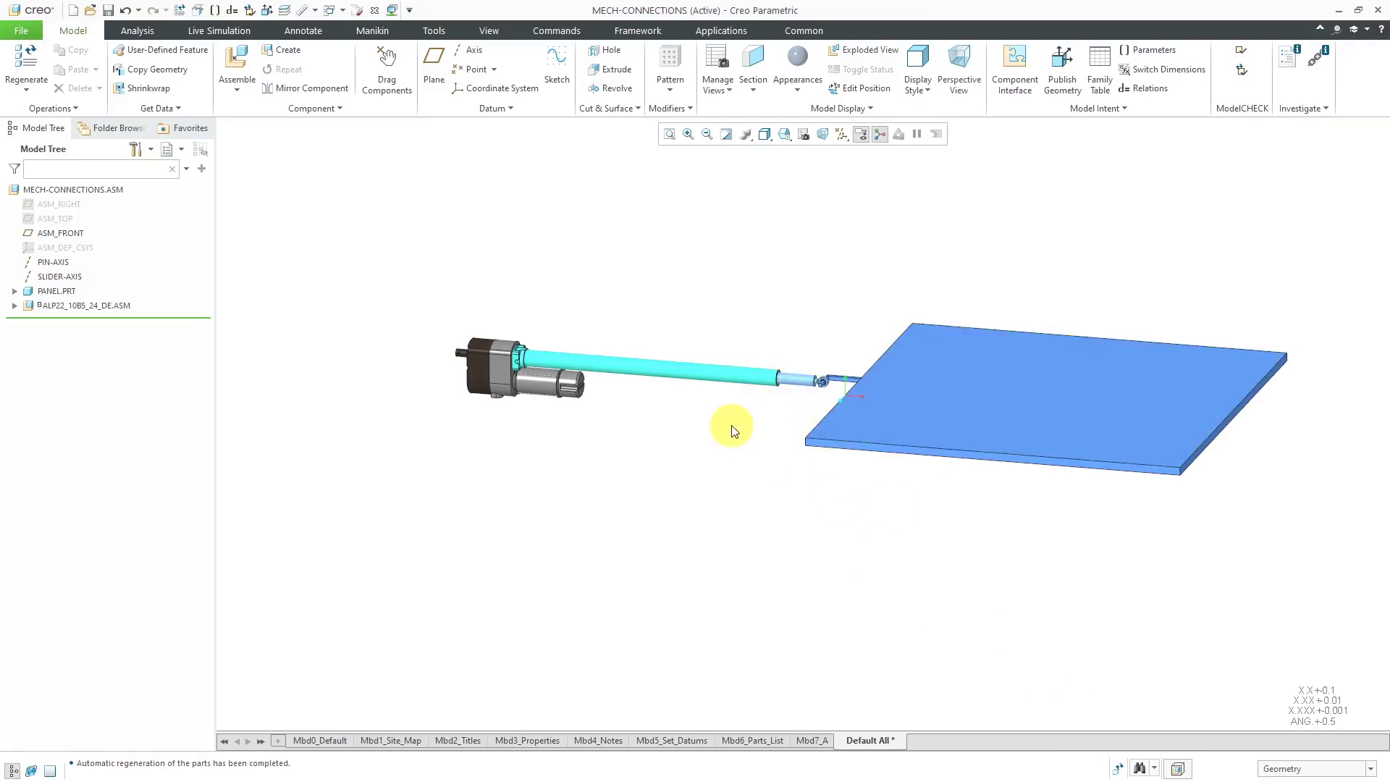
Set the panel's position dimension to 100 and regenerate the assembly
{"action": "left_click", "coordinate": [52, 290]}
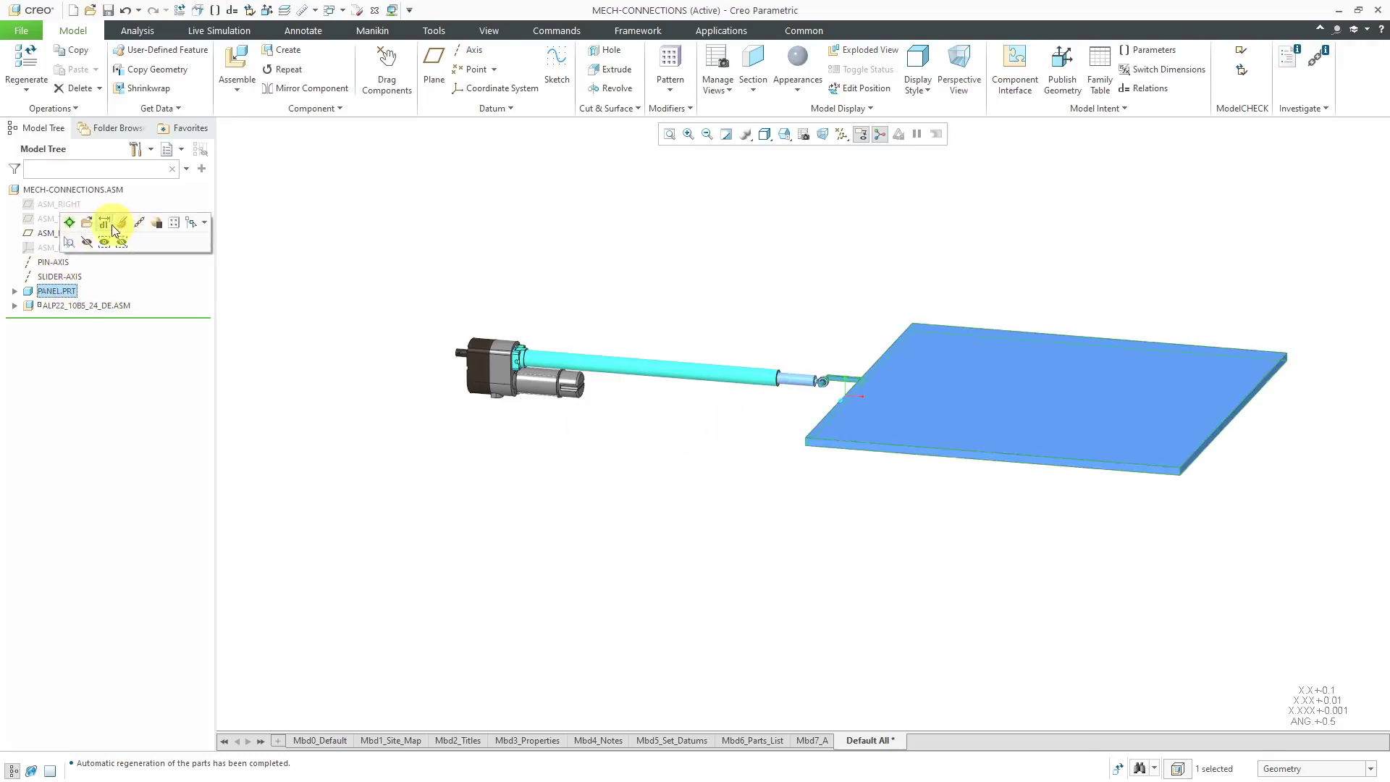
{"action": "left_click", "coordinate": [85, 224]}
{"action": "double_click", "coordinate": [807, 417]}
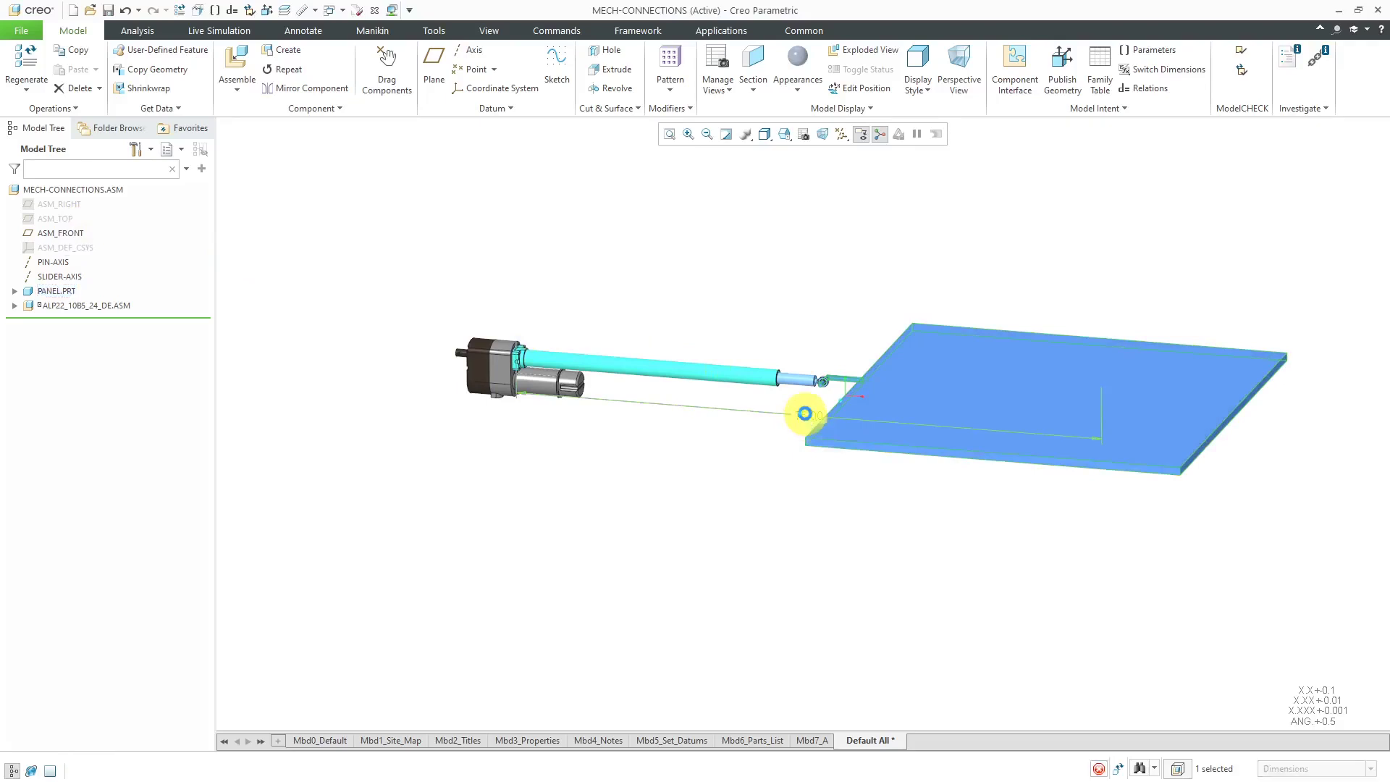
{"action": "type", "text": "100"}
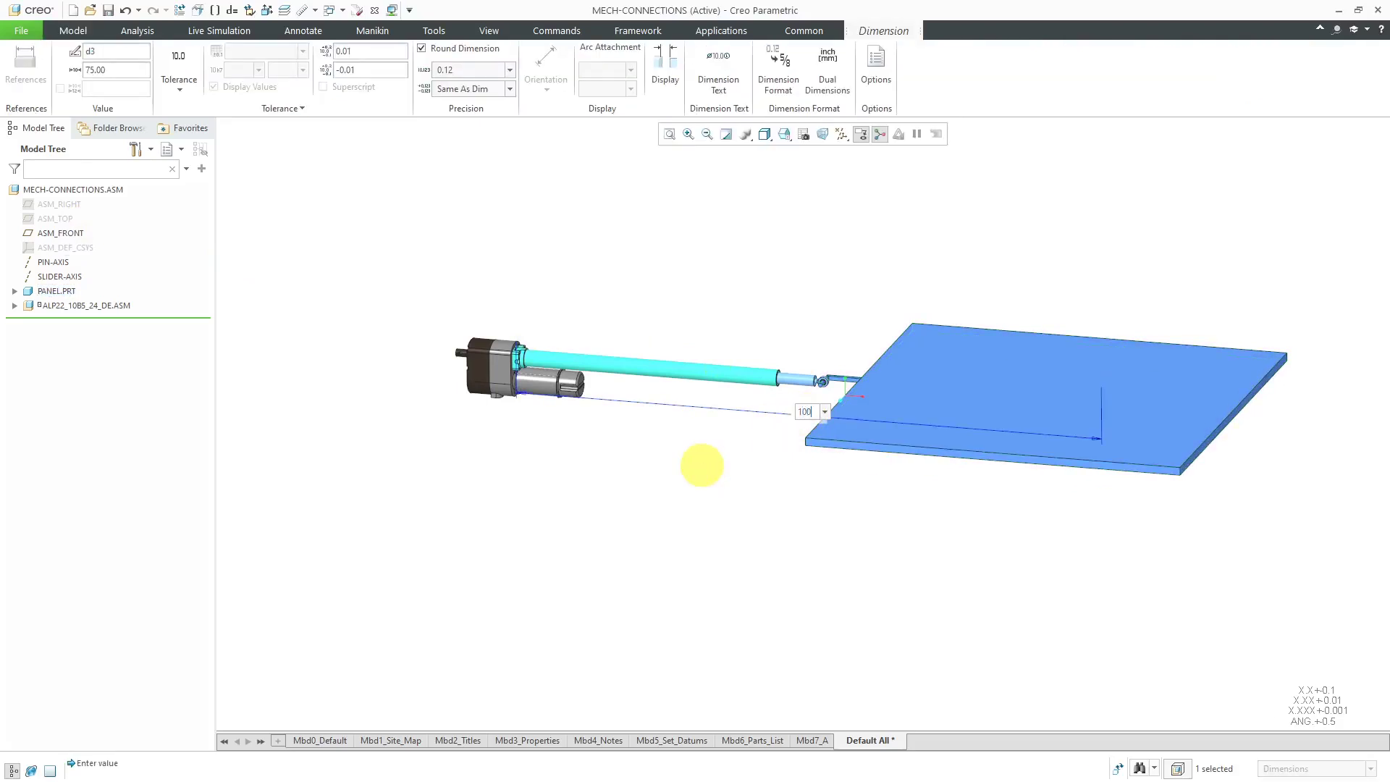
{"action": "key", "text": "Return"}
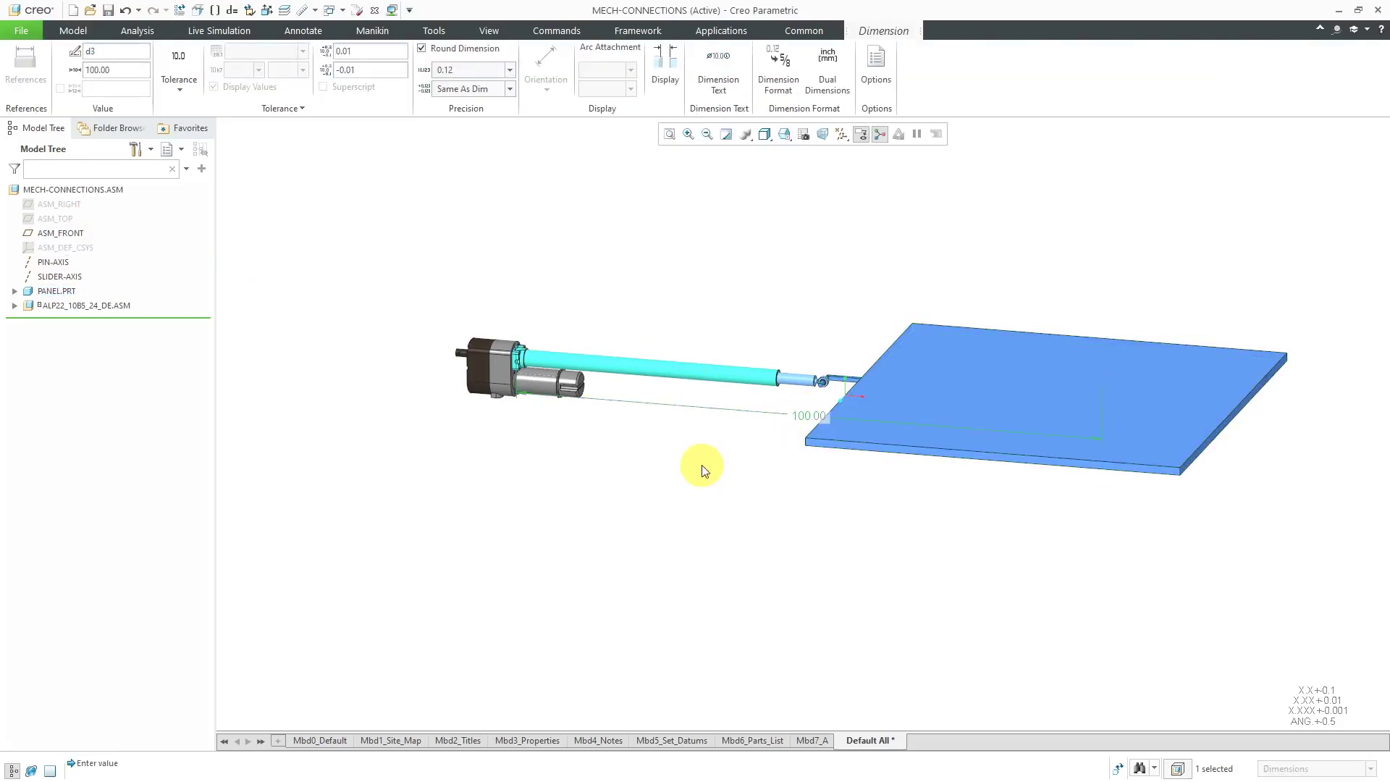
{"action": "left_click", "coordinate": [1118, 768]}
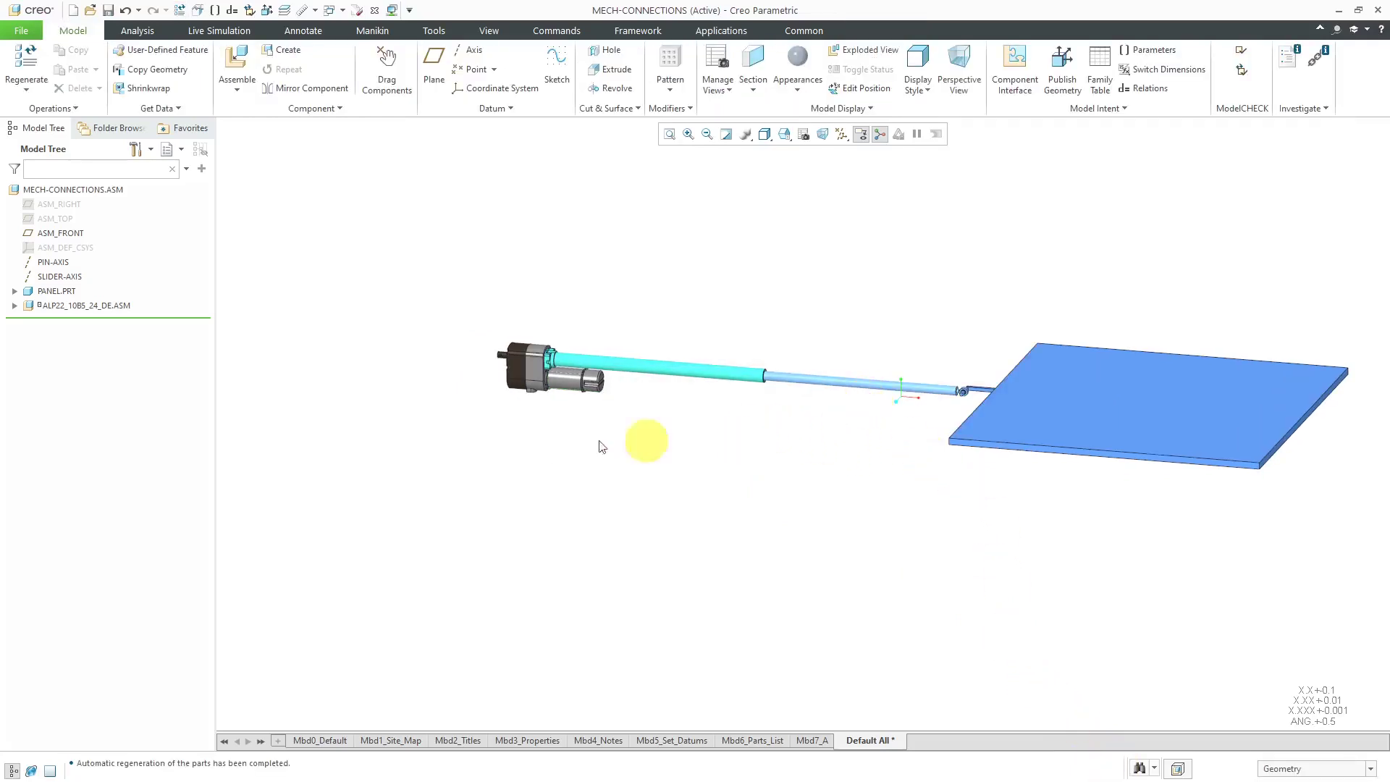
Highlight the actuator subassembly and examine the joint between its rod end and the panel's pin
{"action": "left_click", "coordinate": [83, 305]}
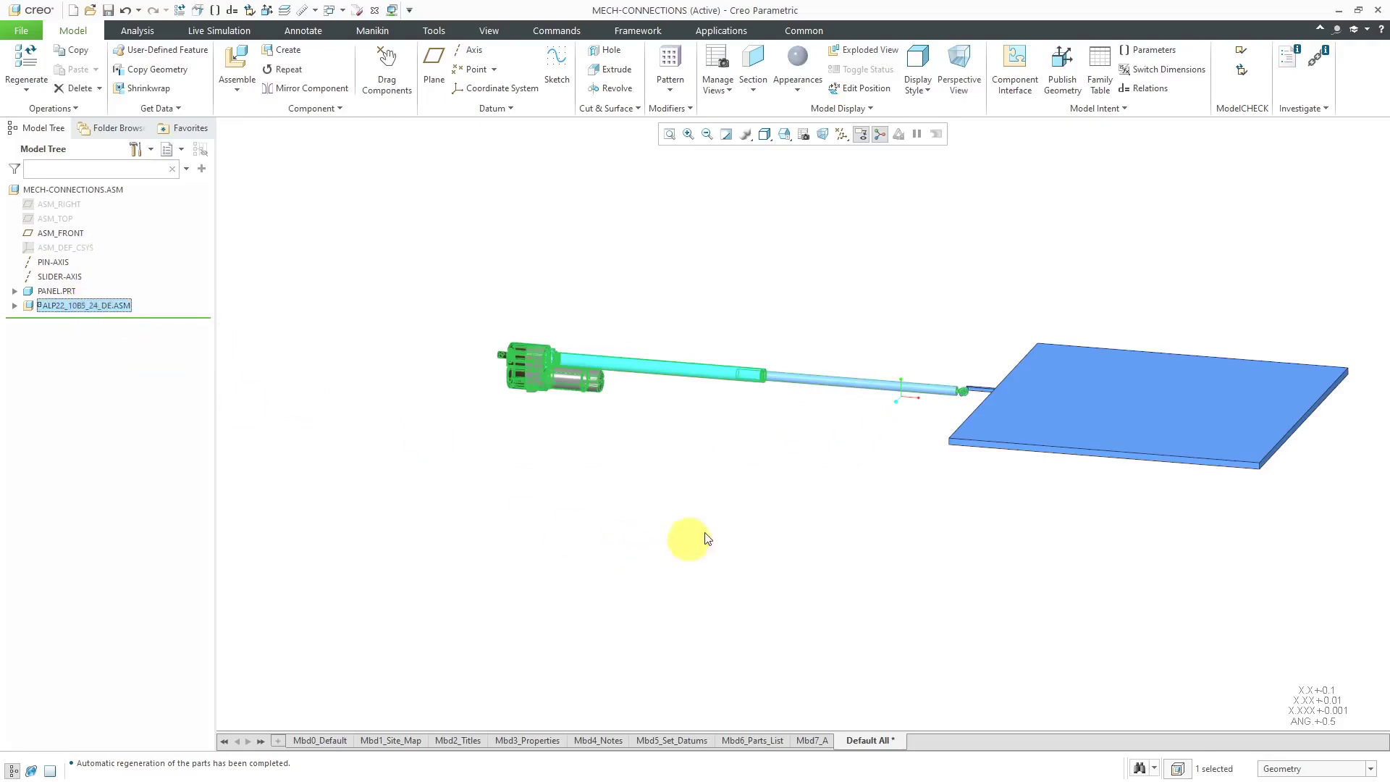
{"action": "scroll", "coordinate": [975, 403], "scroll_direction": "down", "scroll_amount": 3}
{"action": "scroll", "coordinate": [974, 403], "scroll_direction": "down", "scroll_amount": 3}
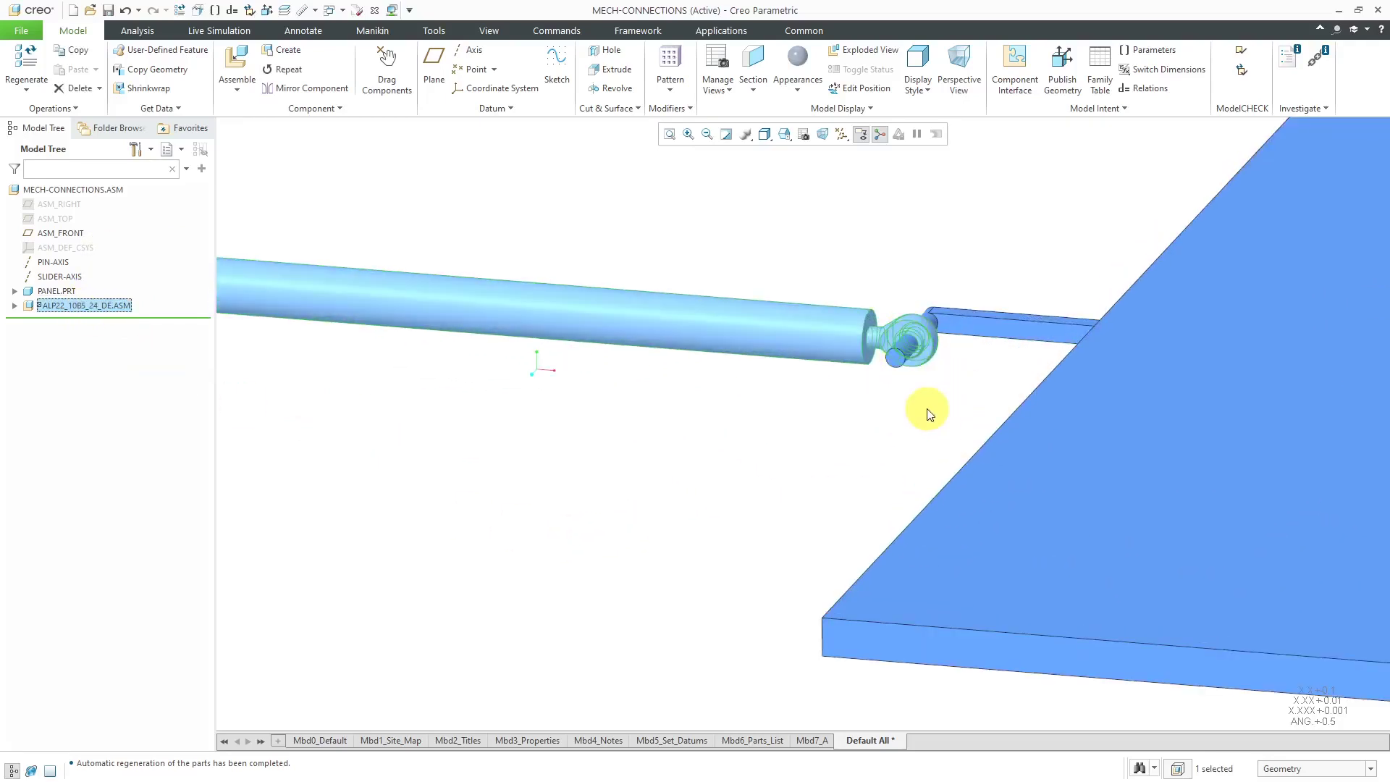
{"action": "scroll", "coordinate": [922, 412], "scroll_direction": "up", "scroll_amount": 4}
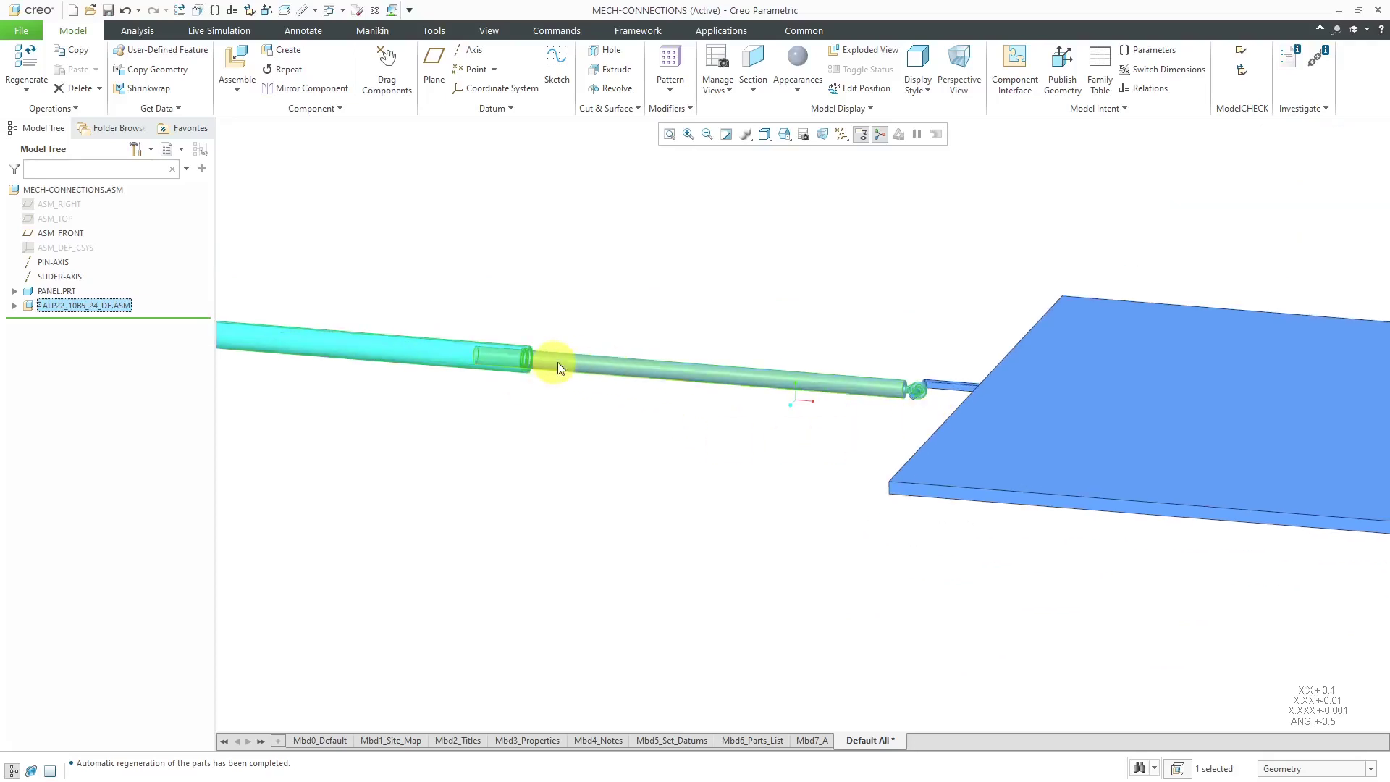